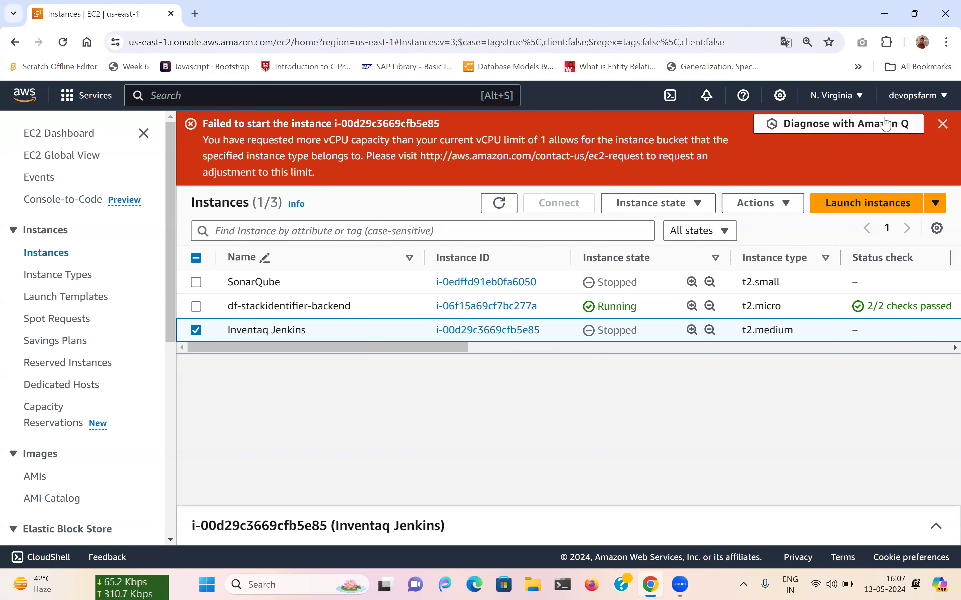
# Dismiss the red notice saying Inventaq Jenkins failed to start on the vCPU limit of 1.
pyautogui.click(944, 127)
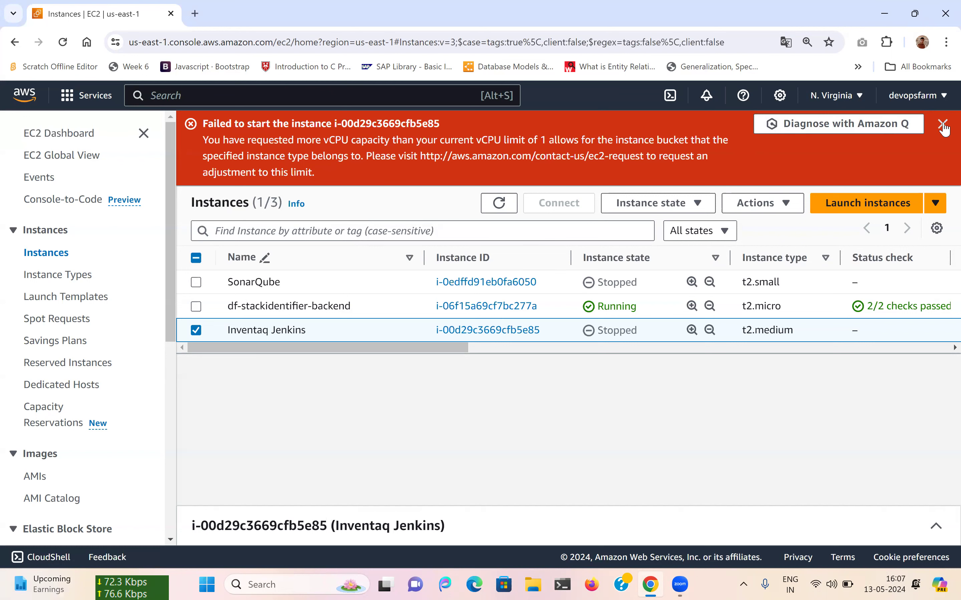
# Stop the df-stackidentifier-backend instance instead of Inventaq Jenkins, then refresh the instance list.
pyautogui.click(196, 255)
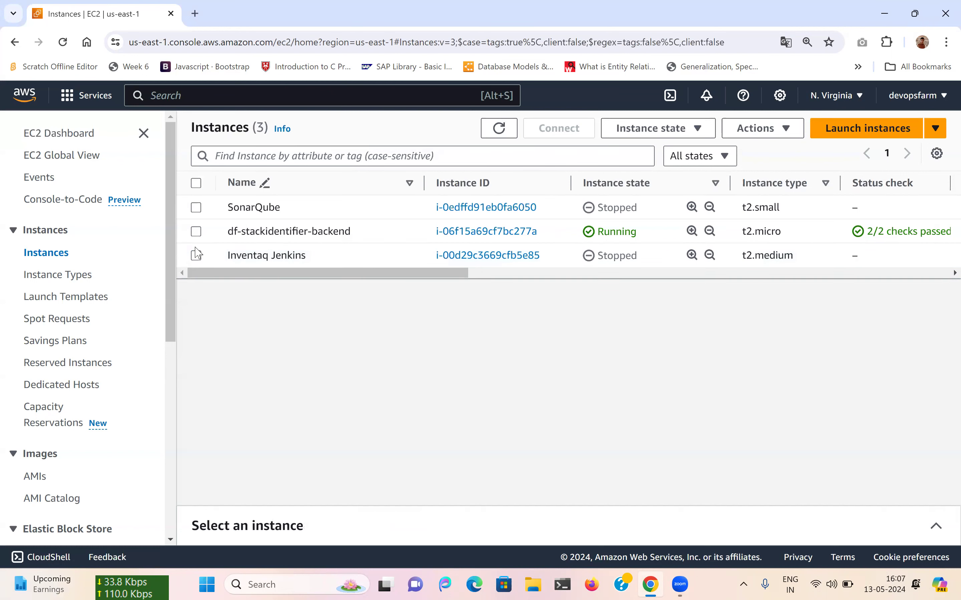
pyautogui.click(196, 231)
pyautogui.click(689, 129)
pyautogui.click(651, 156)
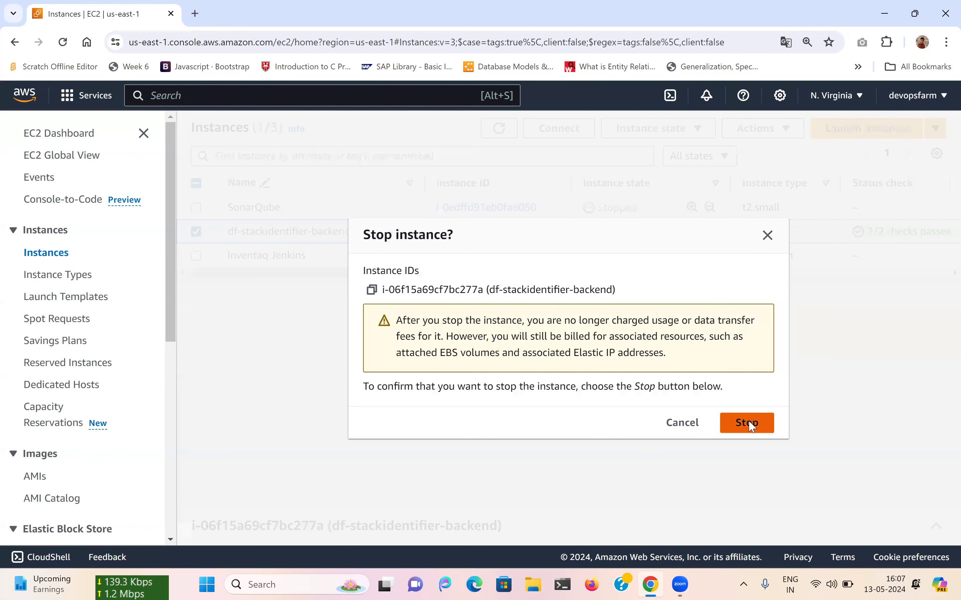
pyautogui.click(749, 428)
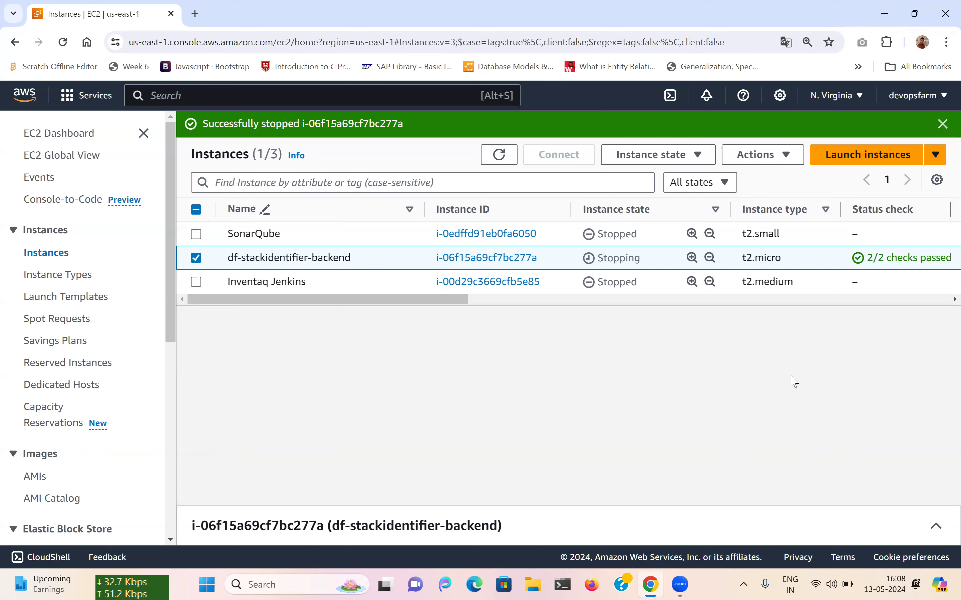
pyautogui.click(507, 156)
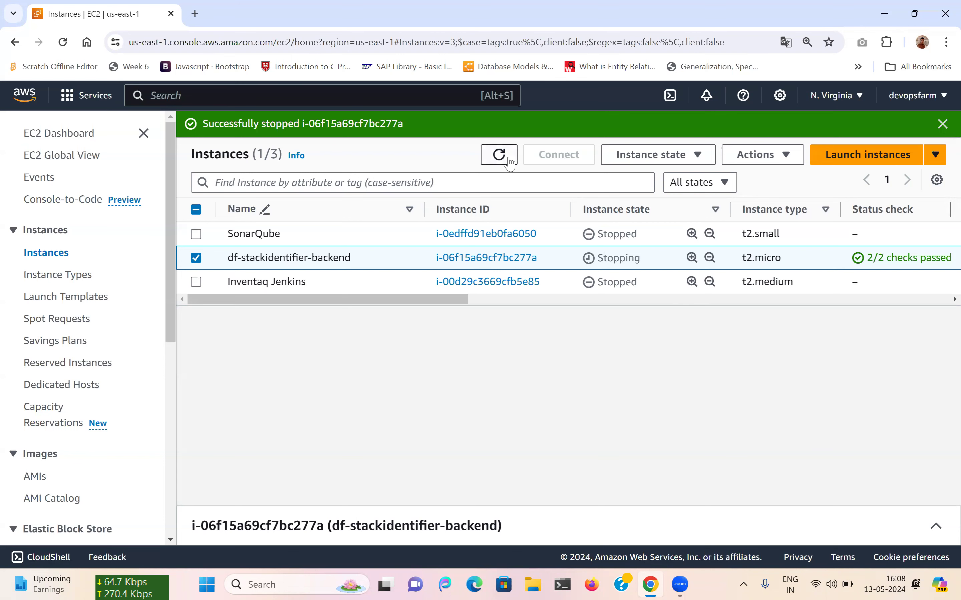
# Retry starting Inventaq Jenkins and send the resulting vCPU-limit failure to Amazon Q for diagnosis.
pyautogui.click(942, 124)
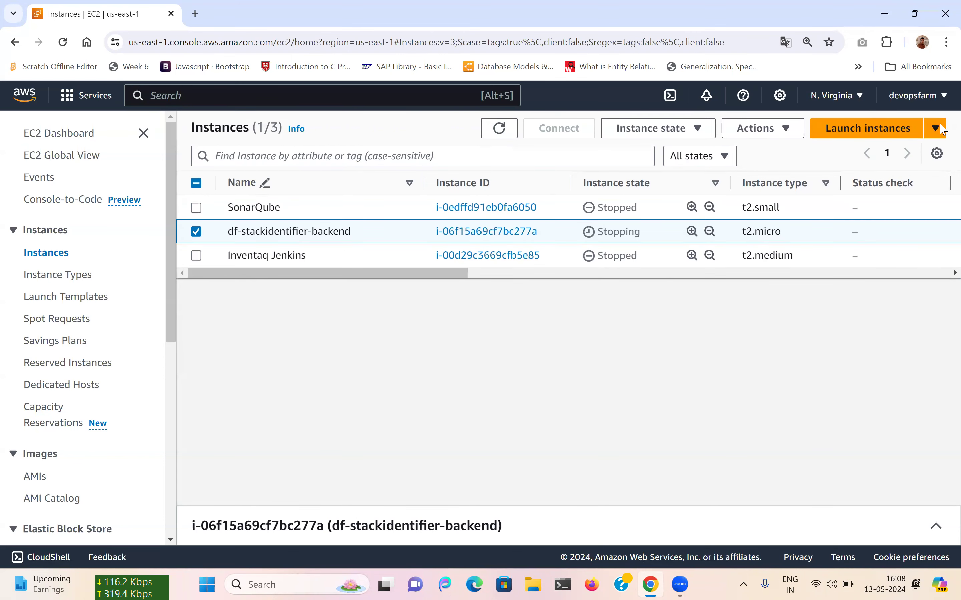
pyautogui.click(195, 233)
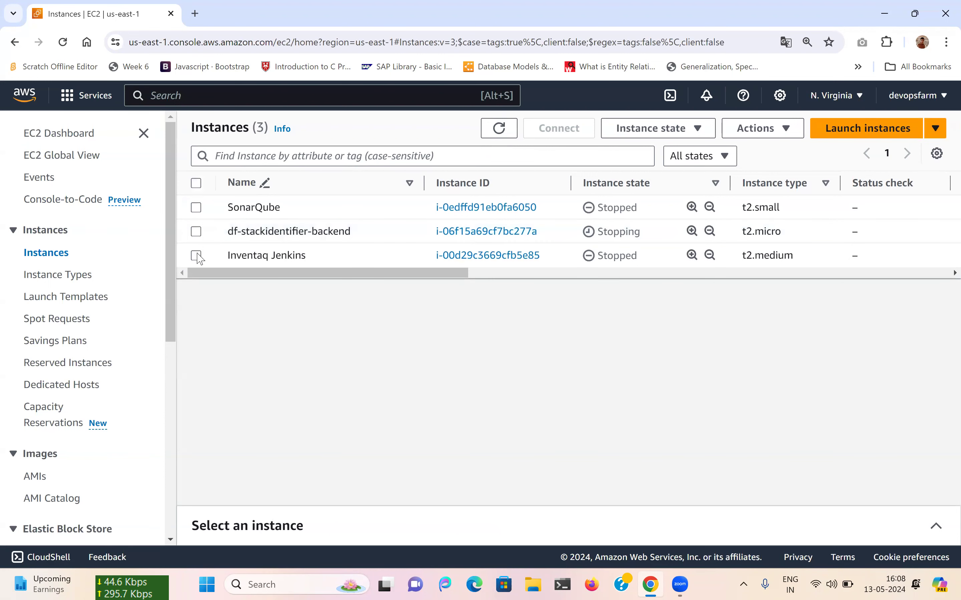
pyautogui.click(196, 255)
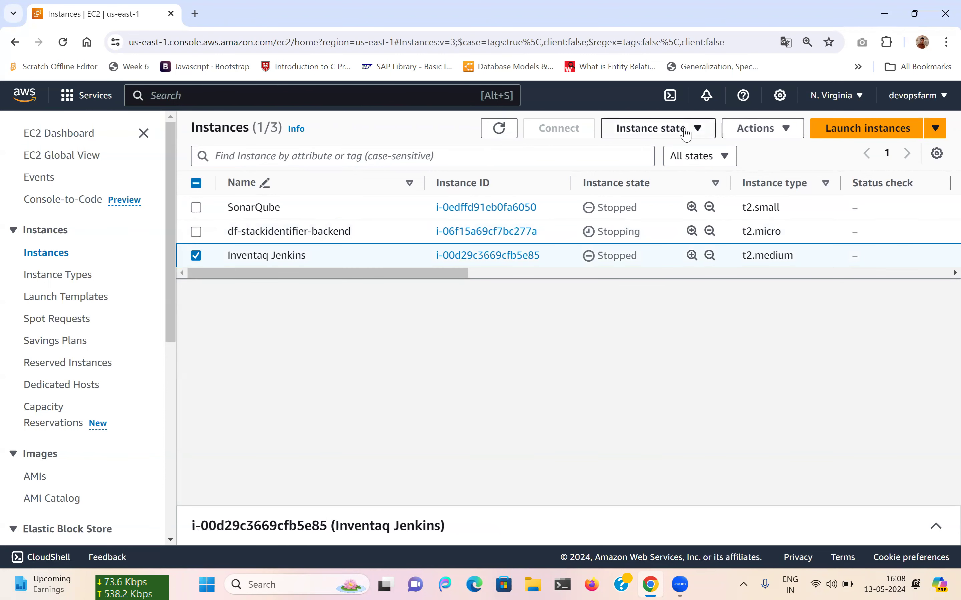
pyautogui.click(675, 129)
pyautogui.click(651, 166)
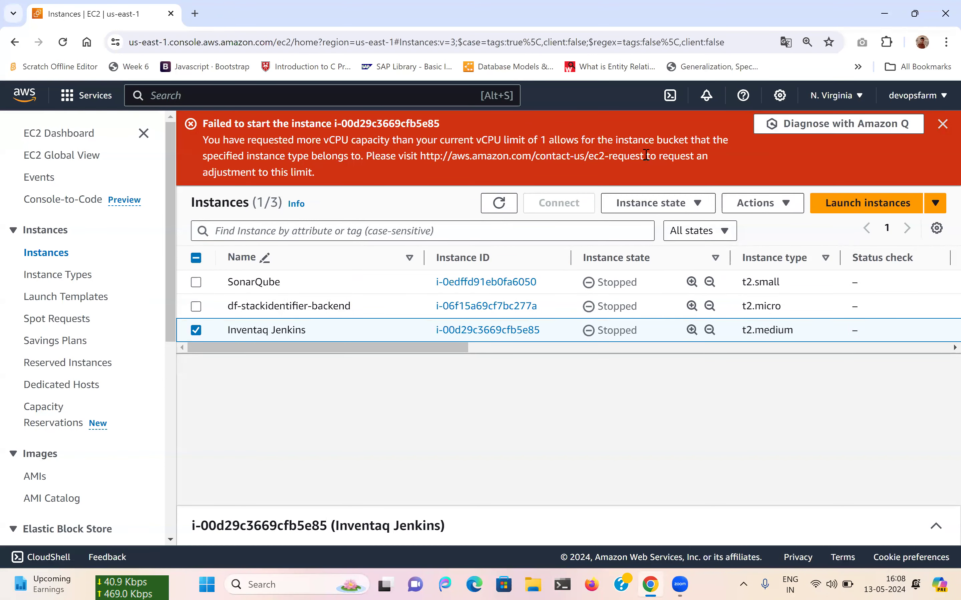
pyautogui.click(850, 132)
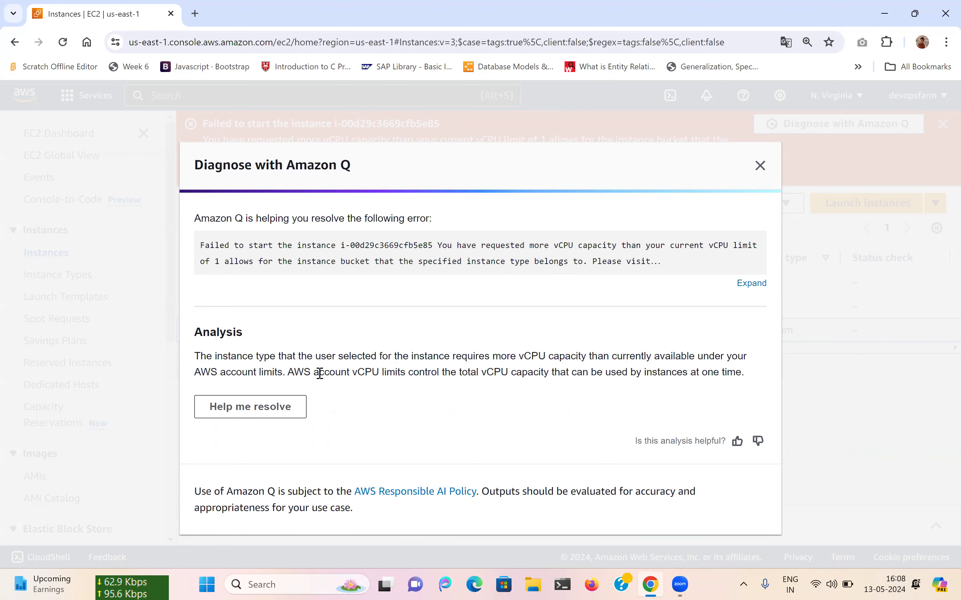
# Ask Amazon Q for step-by-step resolution of the vCPU limit error.
pyautogui.click(278, 407)
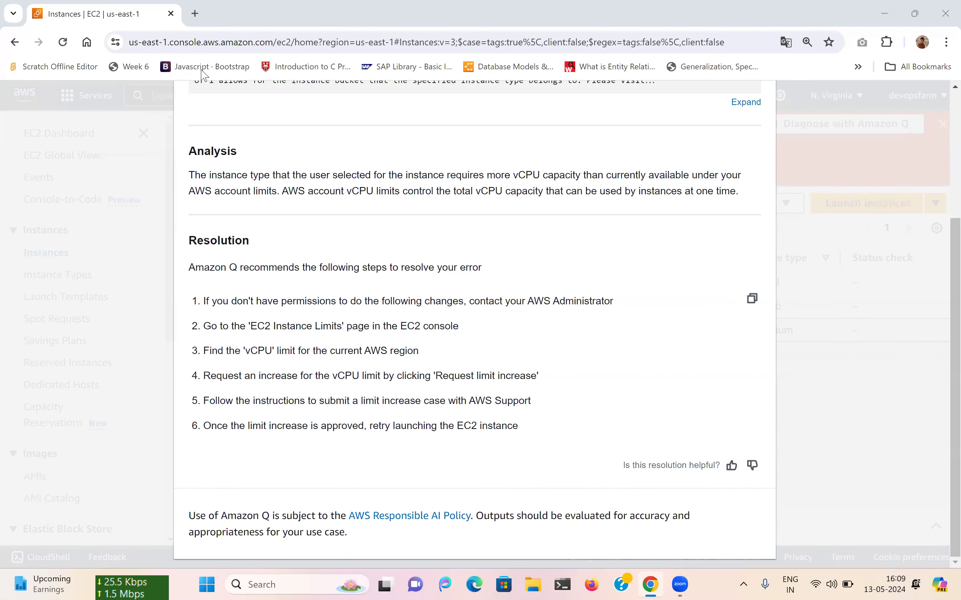
# Duplicate the console browser tab and switch to the new copy.
pyautogui.rightClick(134, 19)
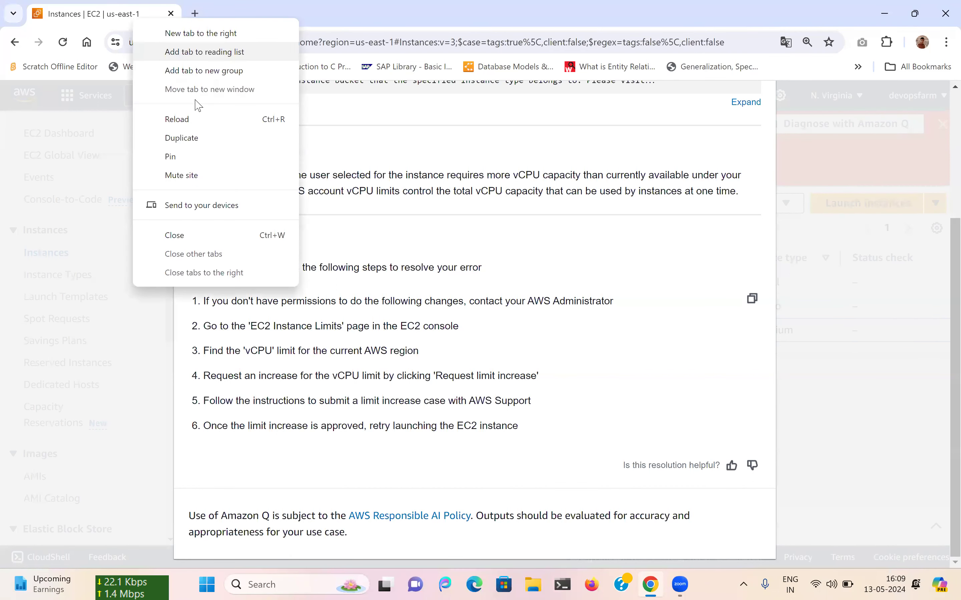
pyautogui.click(196, 139)
pyautogui.click(157, 6)
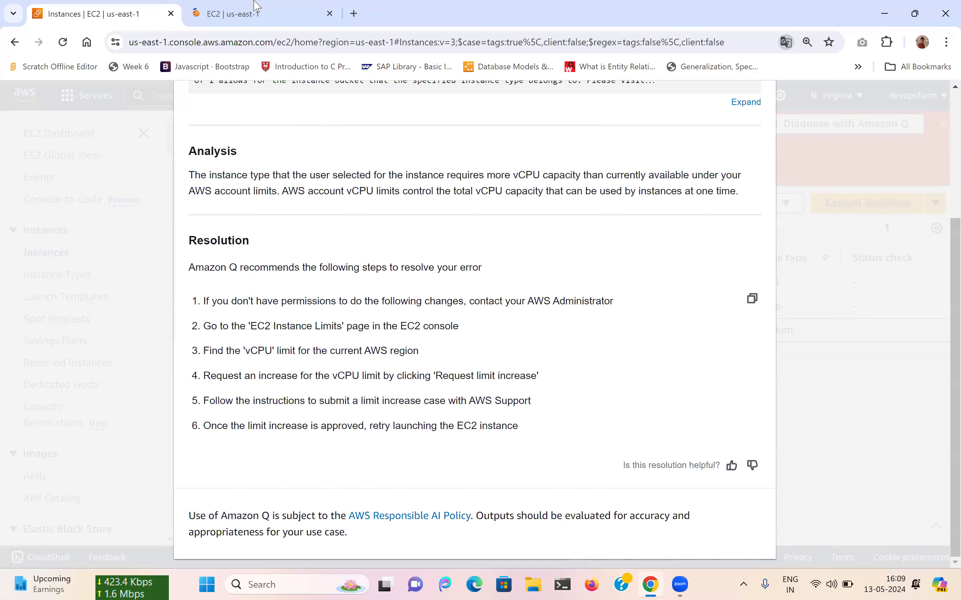
pyautogui.click(265, 5)
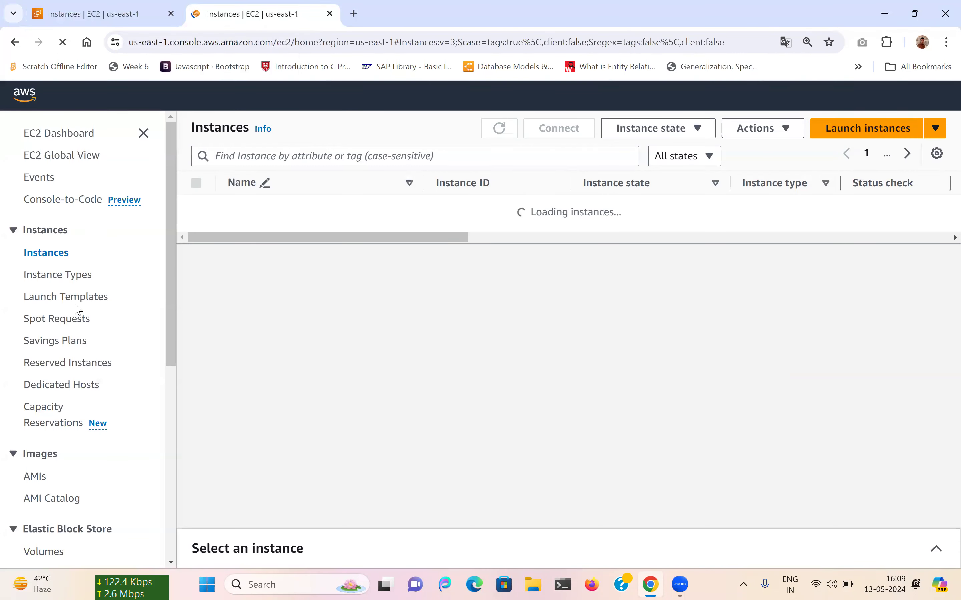
# Open the EC2 Dashboard in the copy and review its counts, 0 of 3 instances running.
pyautogui.click(64, 133)
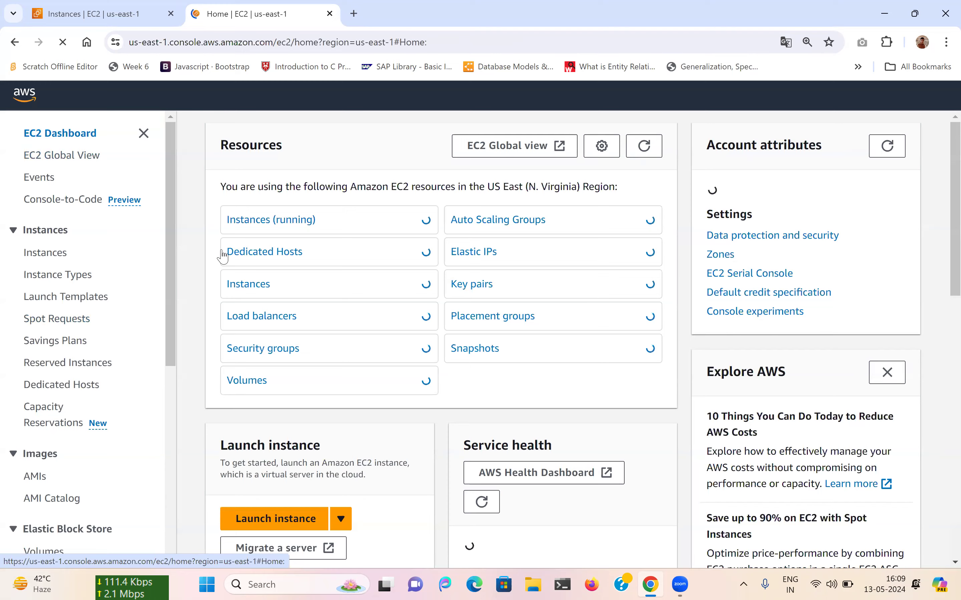
pyautogui.scroll(-2, 223, 254)
pyautogui.scroll(-7, 223, 254)
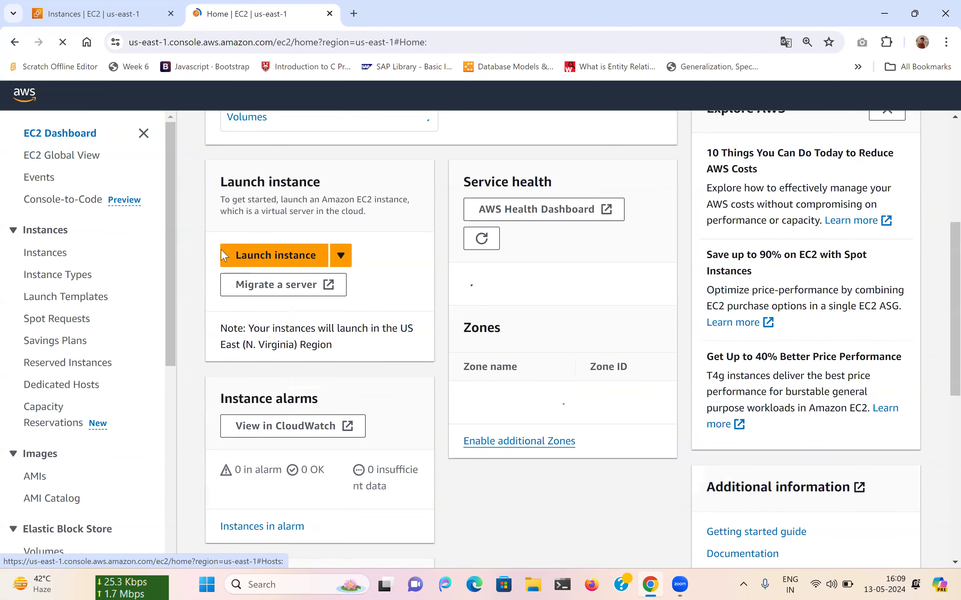
pyautogui.scroll(-4, 224, 254)
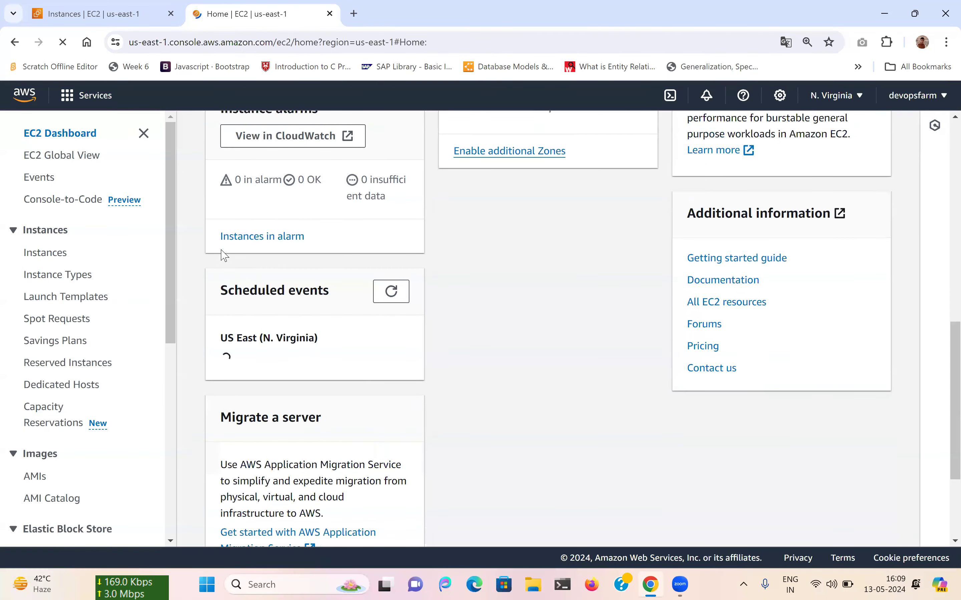
pyautogui.scroll(-4, 223, 254)
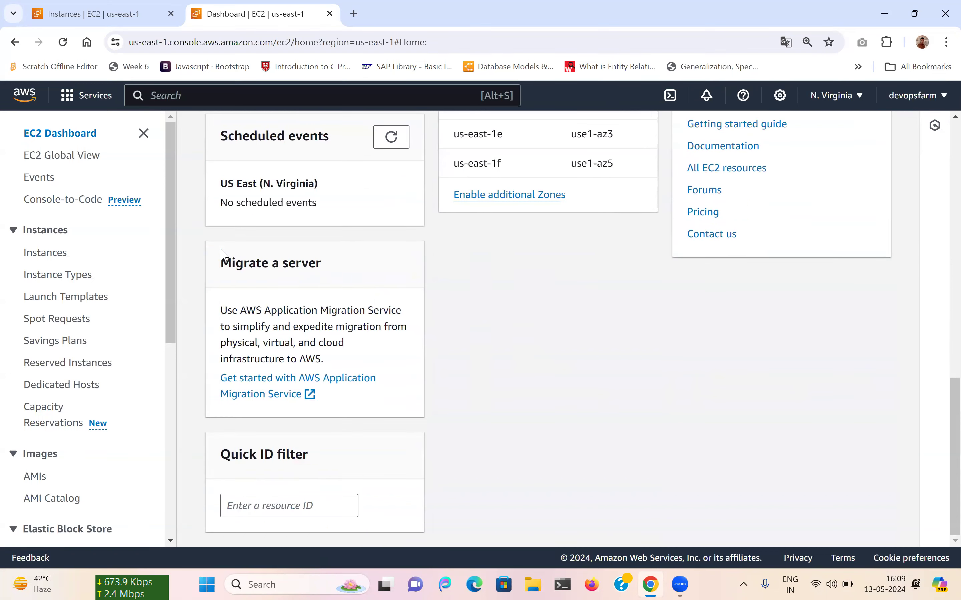
pyautogui.scroll(12, 223, 254)
pyautogui.scroll(5, 223, 254)
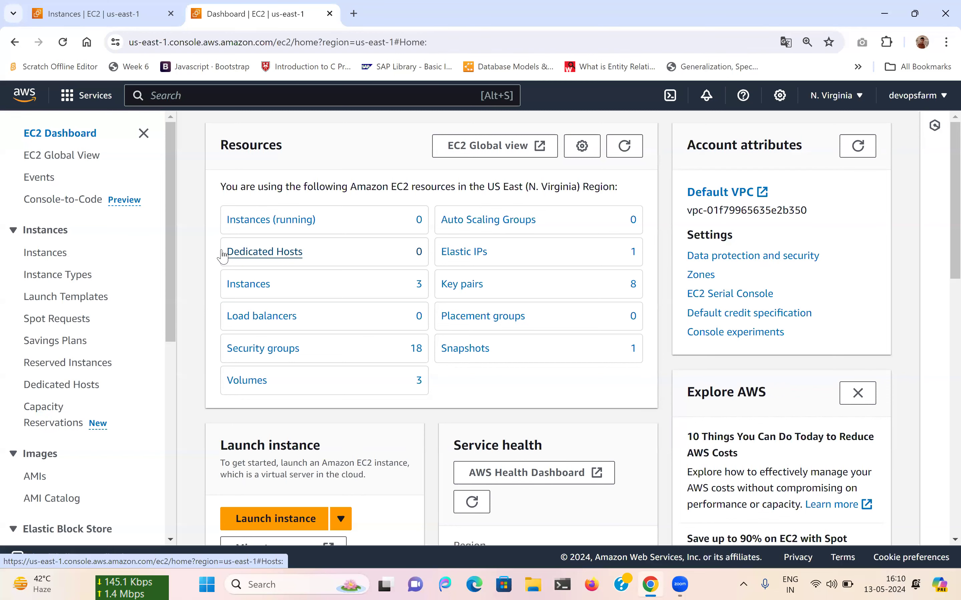
pyautogui.click(159, 6)
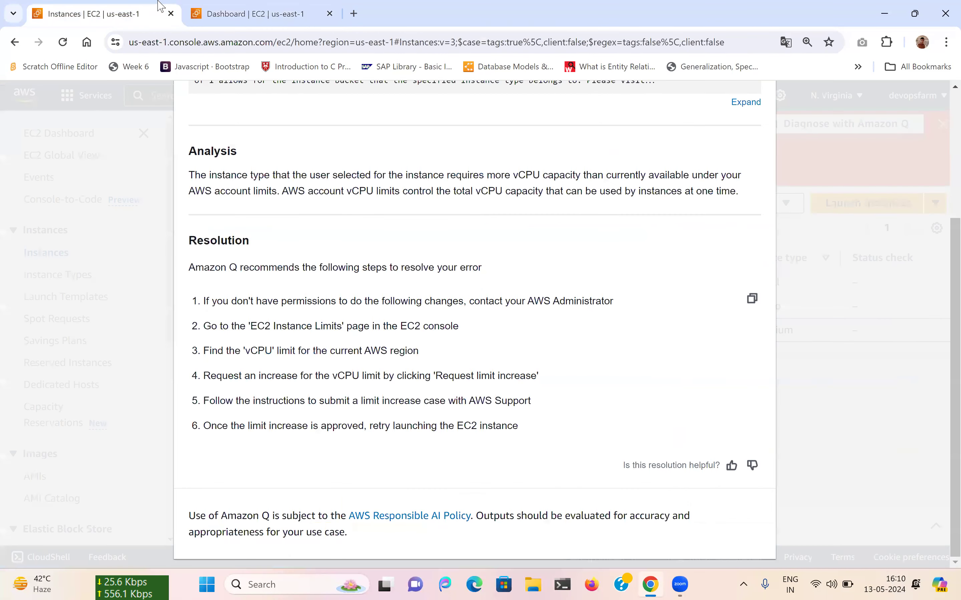
# Search the EC2 Dashboard page for 'limi' to look for limit settings.
pyautogui.click(270, 4)
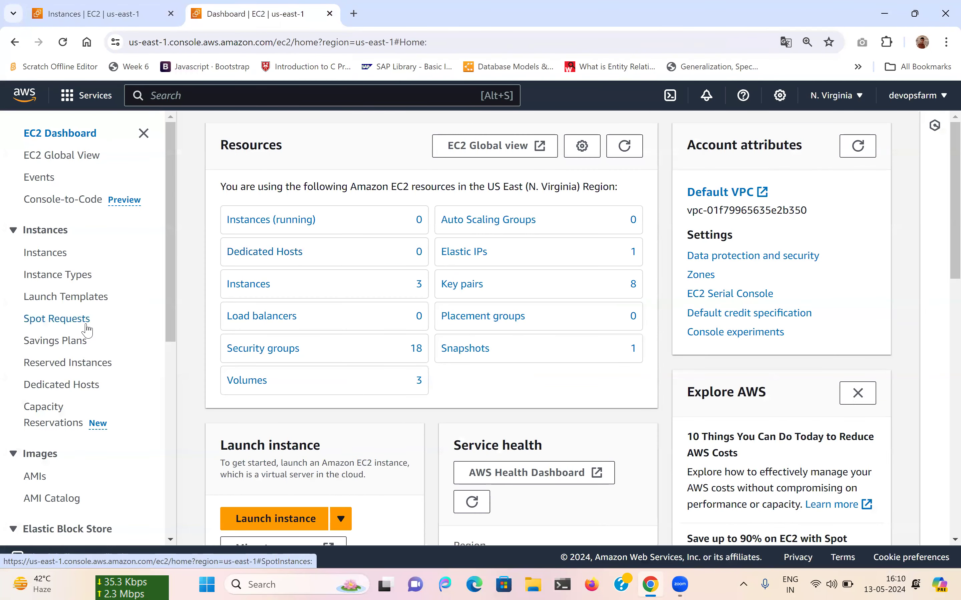
pyautogui.scroll(-2, 84, 333)
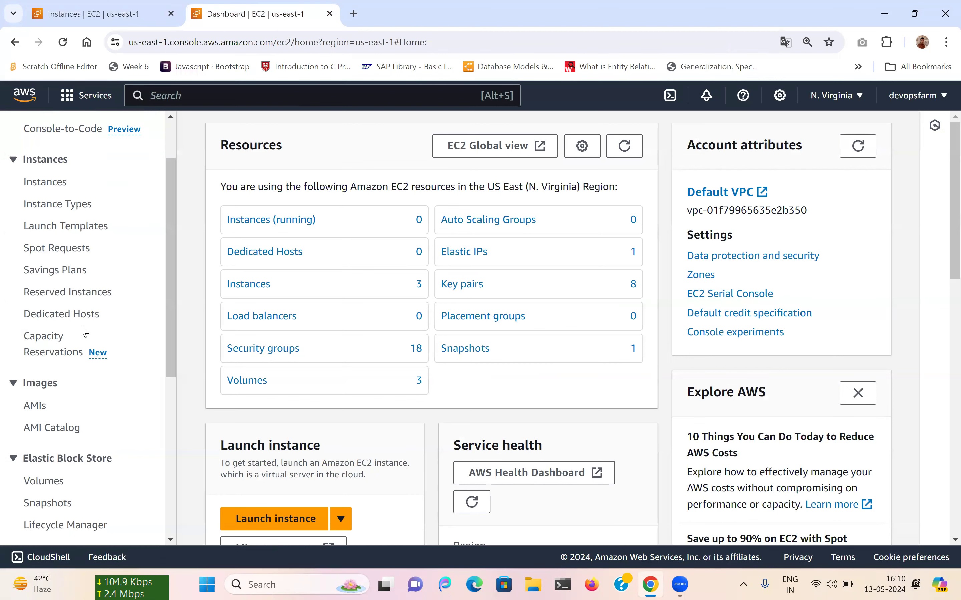
pyautogui.scroll(-8, 84, 333)
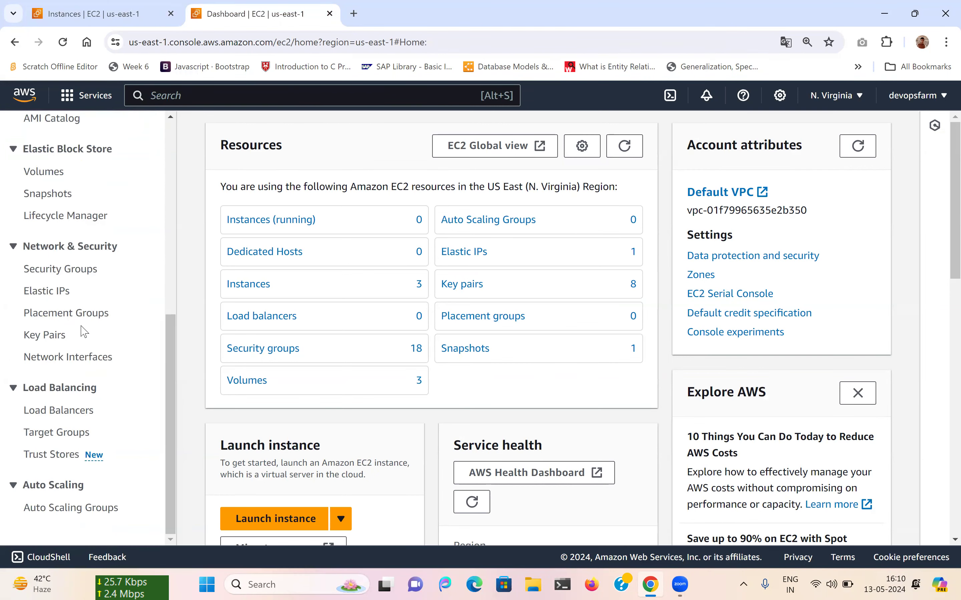
pyautogui.scroll(6, 84, 333)
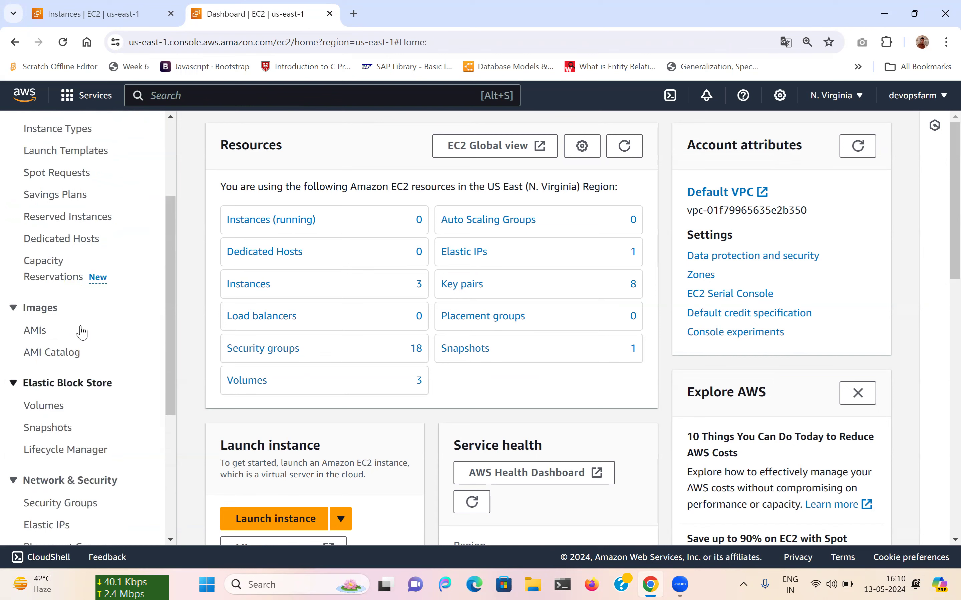
pyautogui.scroll(2, 81, 332)
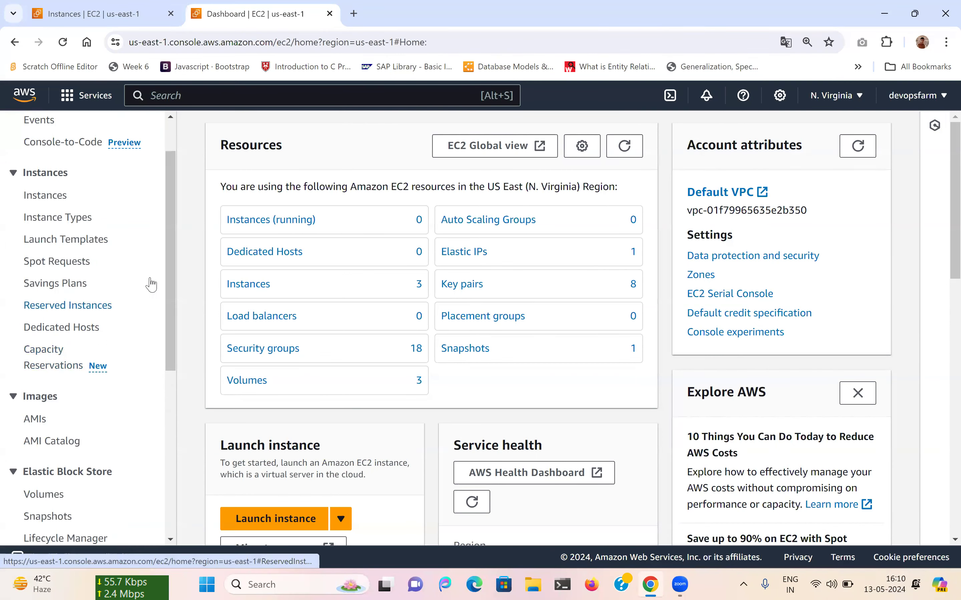
pyautogui.scroll(2, 69, 250)
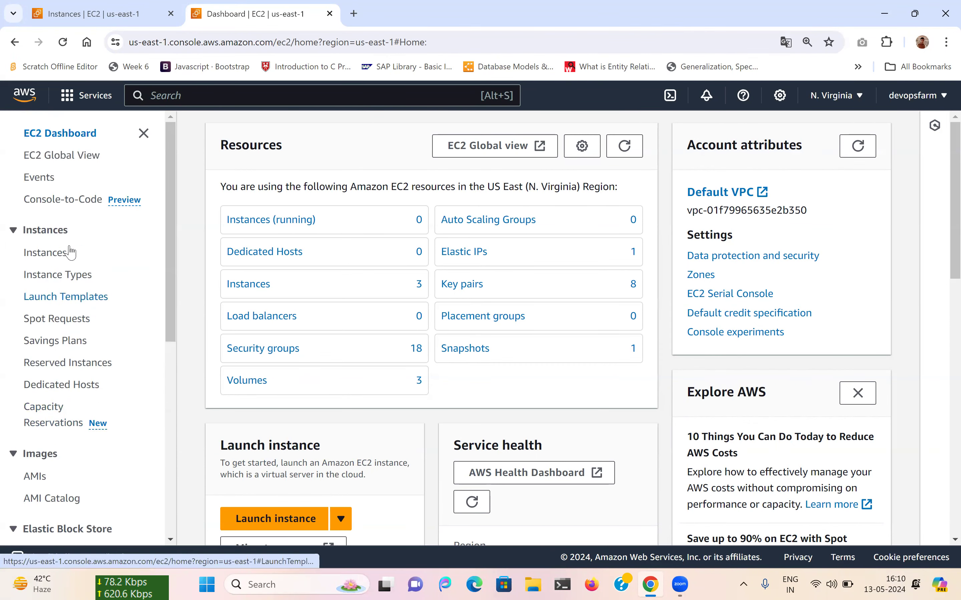
pyautogui.hotkey('ctrl', 'f')
pyautogui.write('limi')
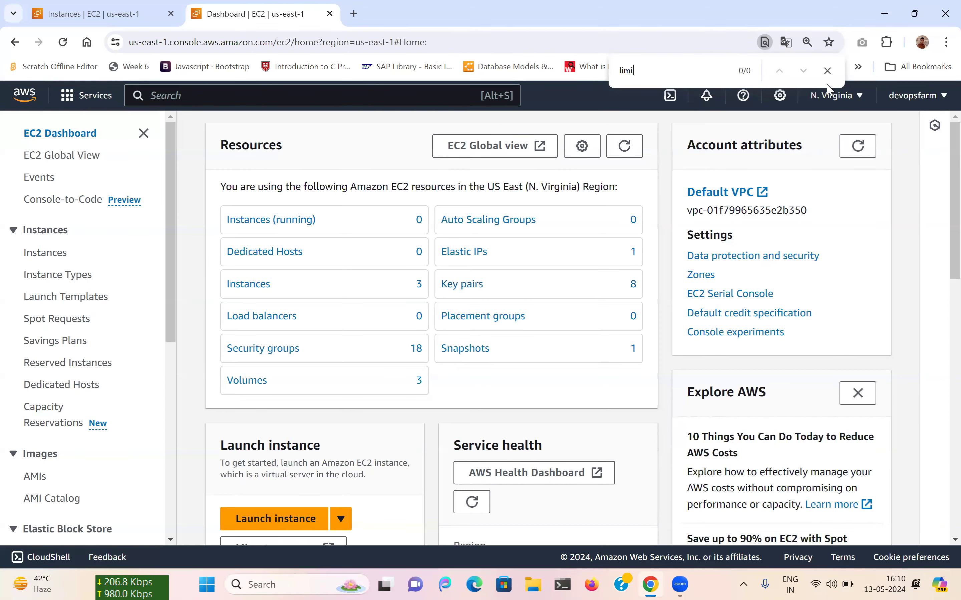
pyautogui.click(827, 70)
# Check the settings, help and notifications menus, then bring up link options for Service Quotas in the account menu.
pyautogui.click(779, 96)
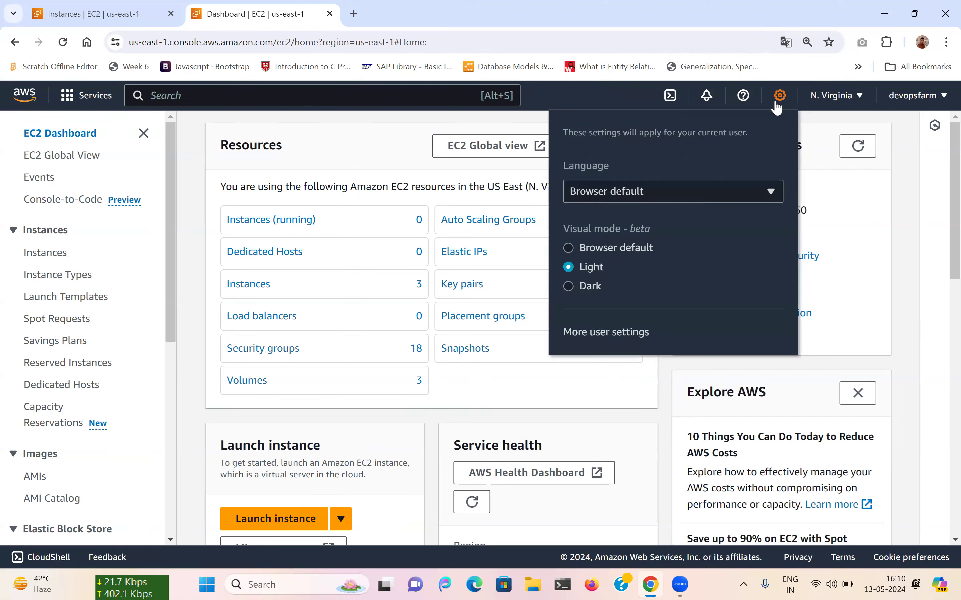
pyautogui.click(746, 101)
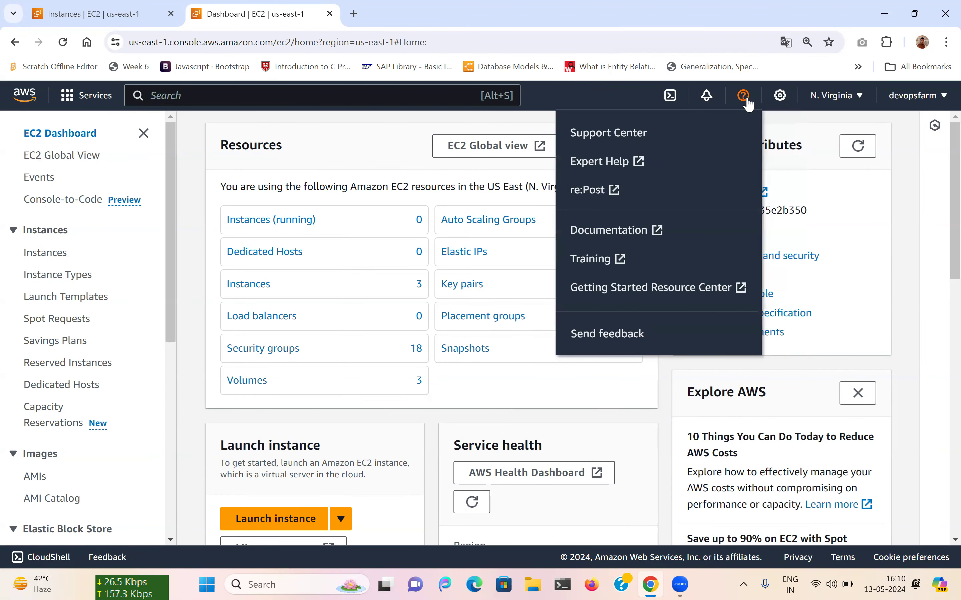
pyautogui.click(710, 104)
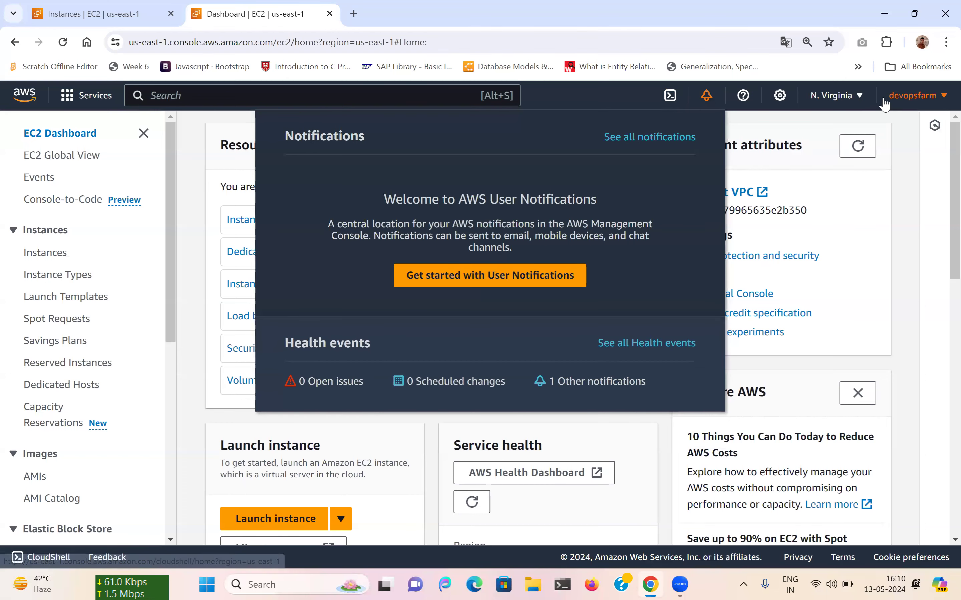
pyautogui.click(924, 104)
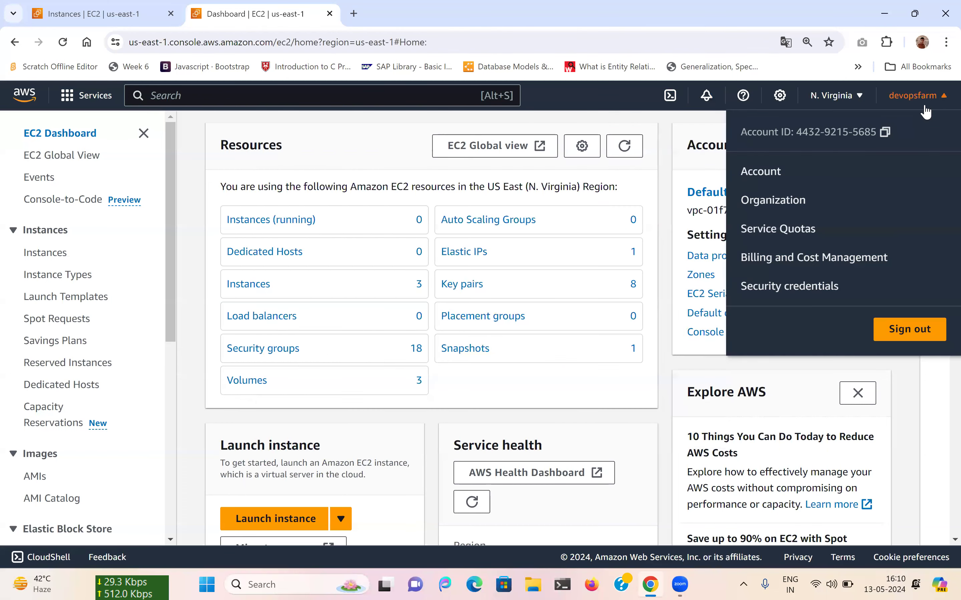
pyautogui.rightClick(787, 236)
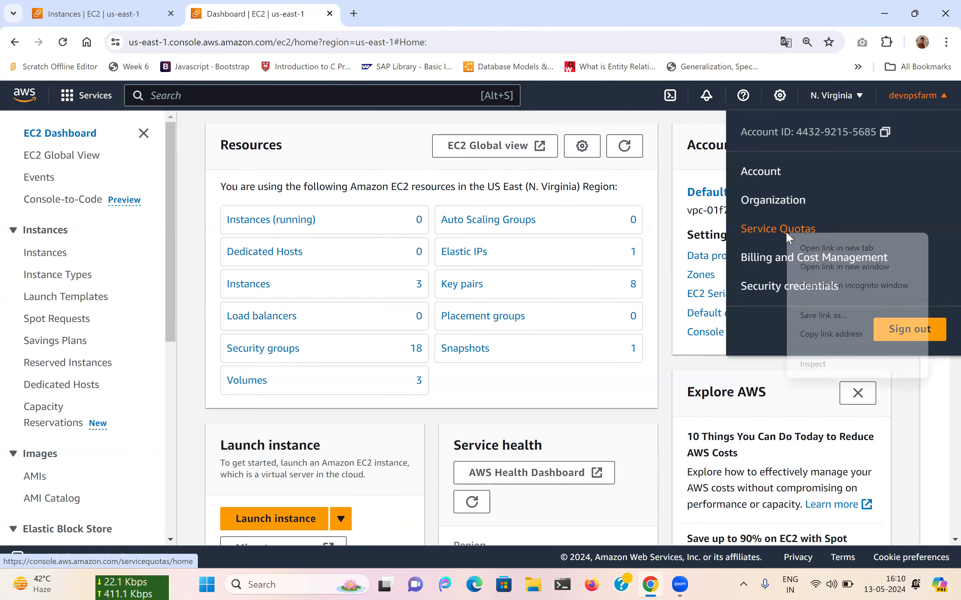
# Open Service Quotas in a new browser tab.
pyautogui.click(798, 247)
pyautogui.click(369, 13)
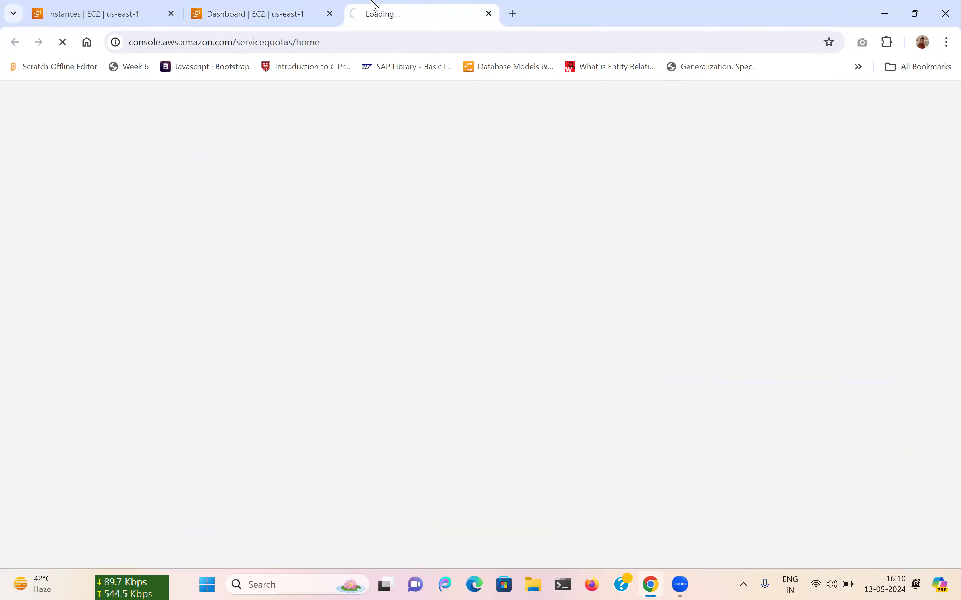
pyautogui.click(131, 14)
pyautogui.click(314, 8)
# List all instances without the running-only filter and start Inventaq Jenkins again.
pyautogui.click(284, 224)
pyautogui.click(408, 10)
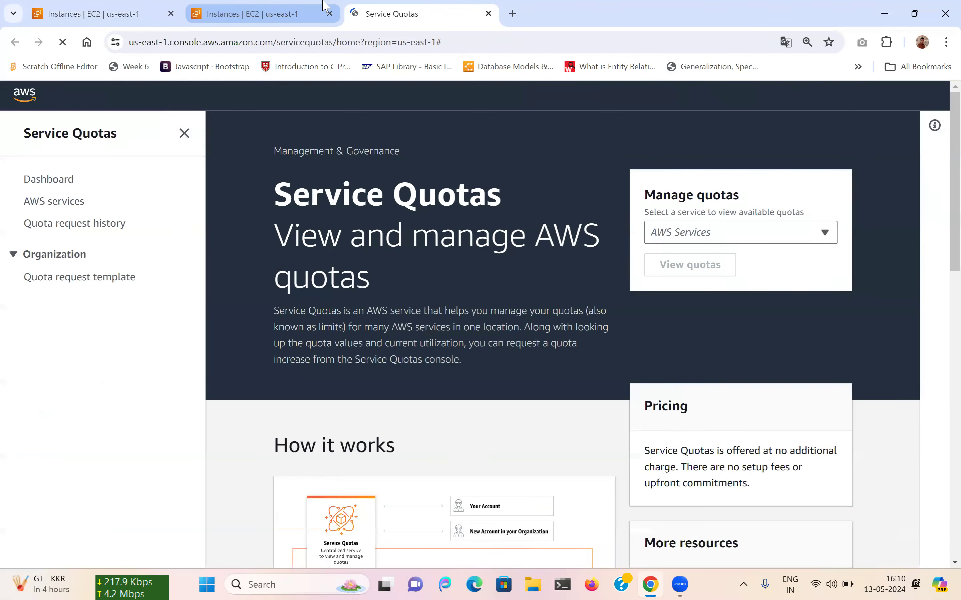
pyautogui.click(323, 4)
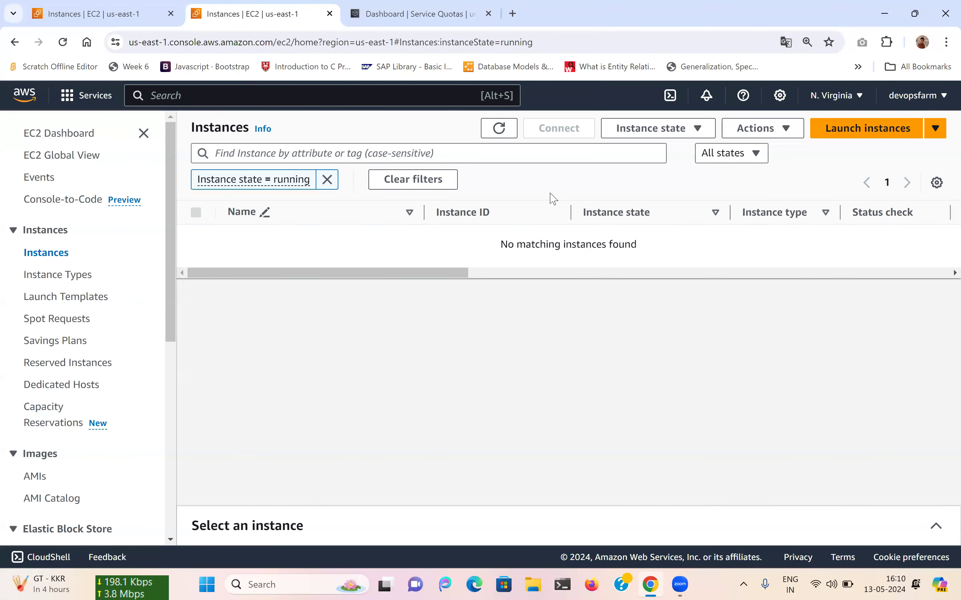
pyautogui.click(327, 180)
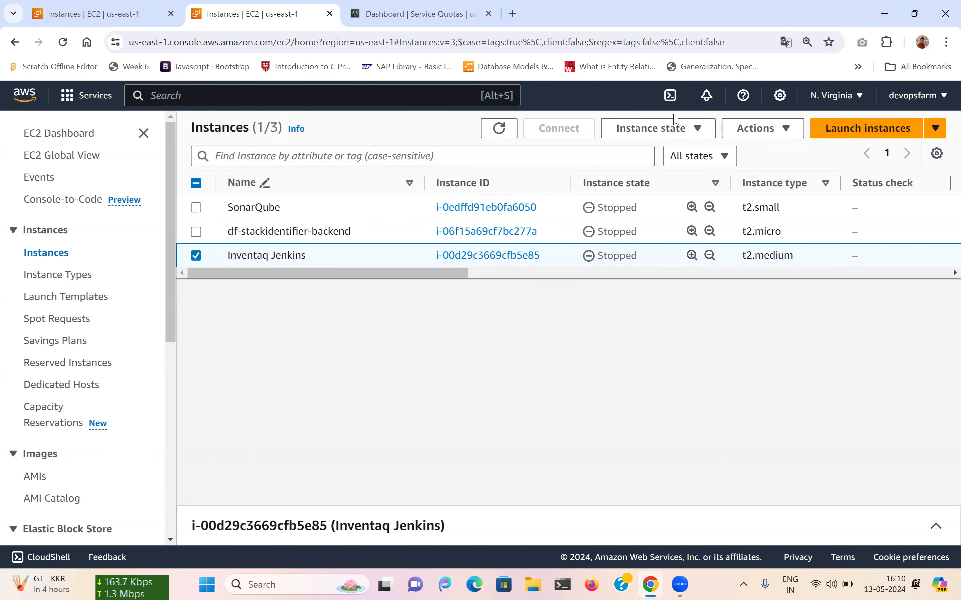
pyautogui.click(659, 130)
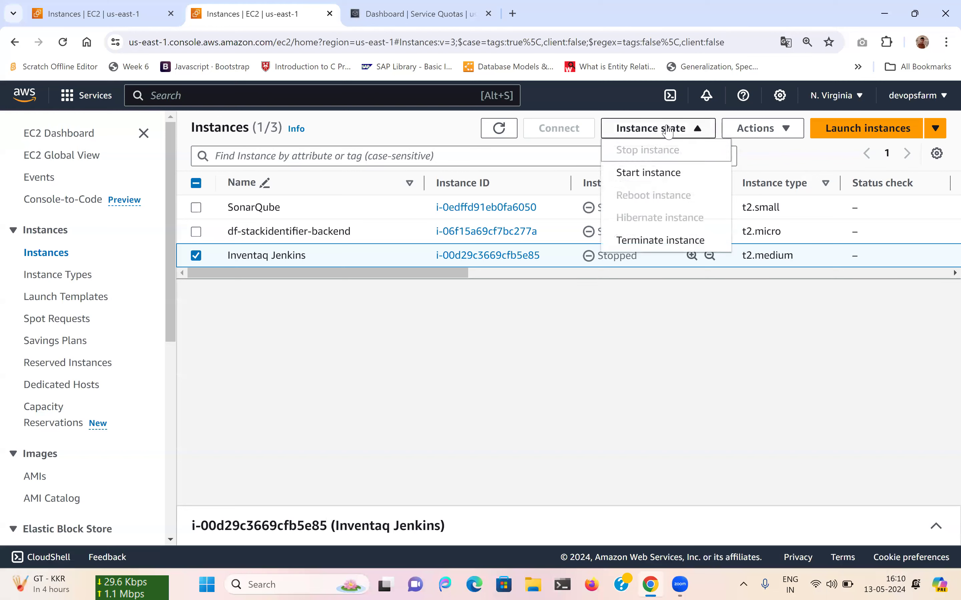
pyautogui.click(645, 175)
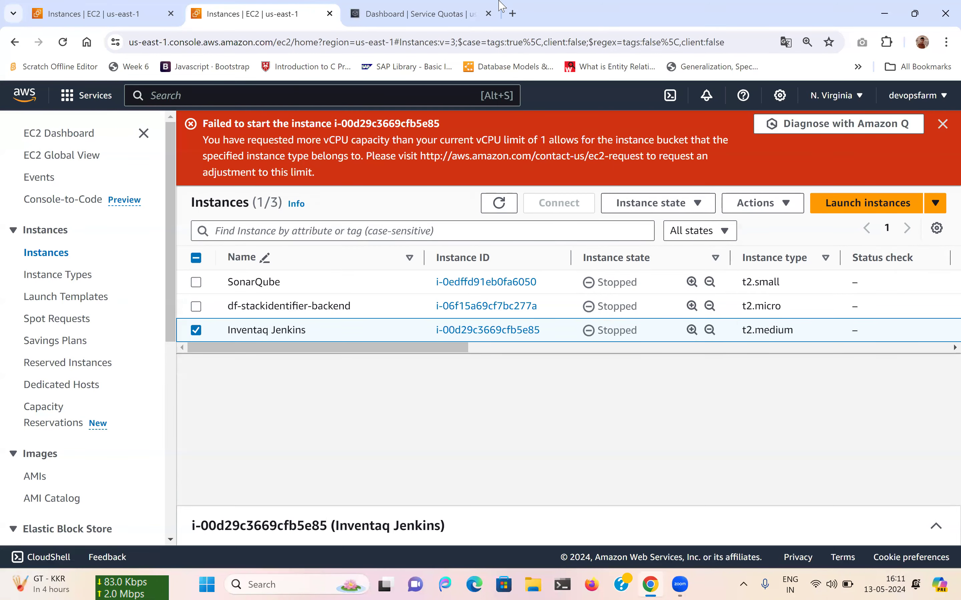
# Open the Service Quotas Dashboard and look over cards like Amazon EC2 with 167 quotas.
pyautogui.click(421, 14)
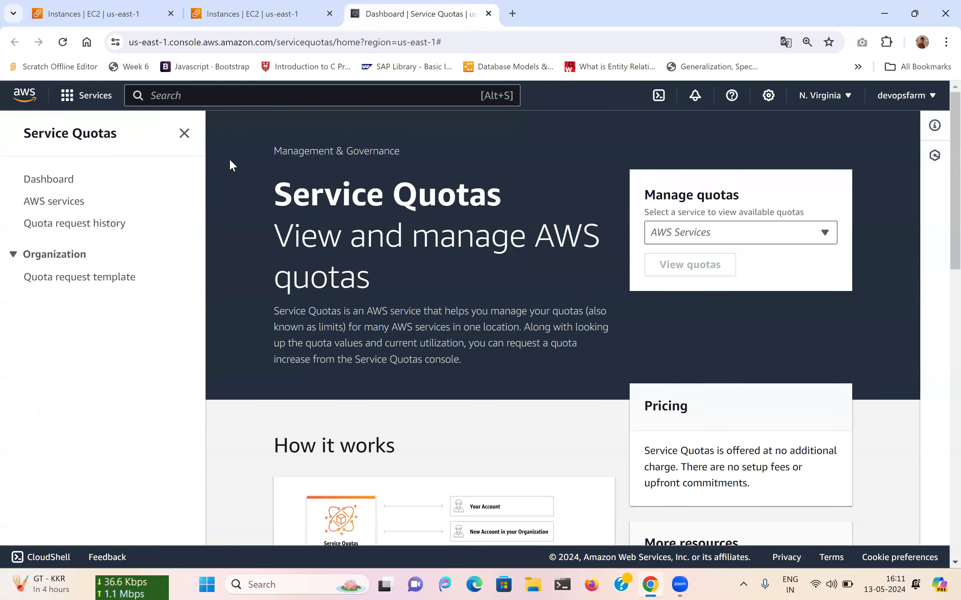
pyautogui.click(69, 186)
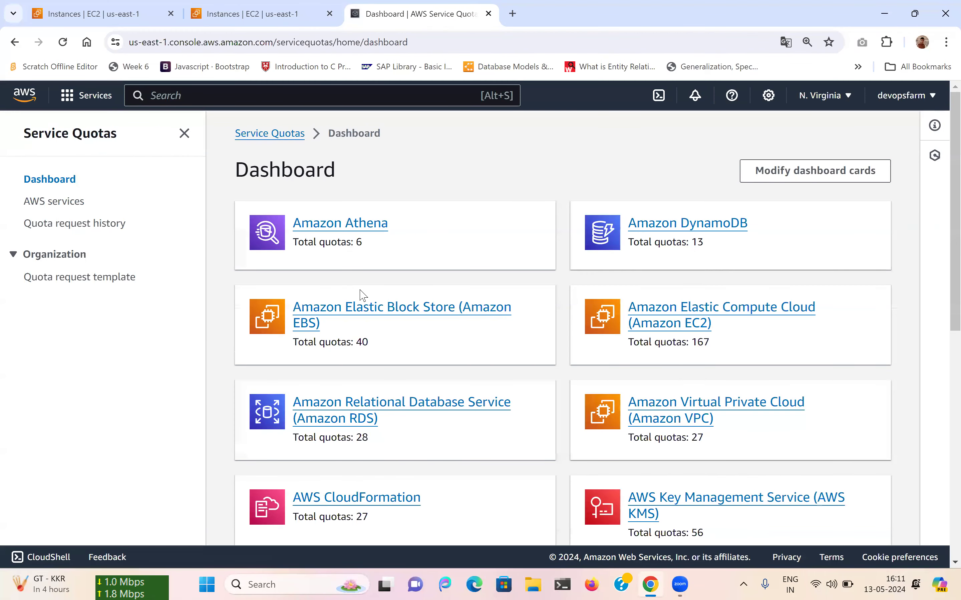
pyautogui.scroll(-1, 363, 296)
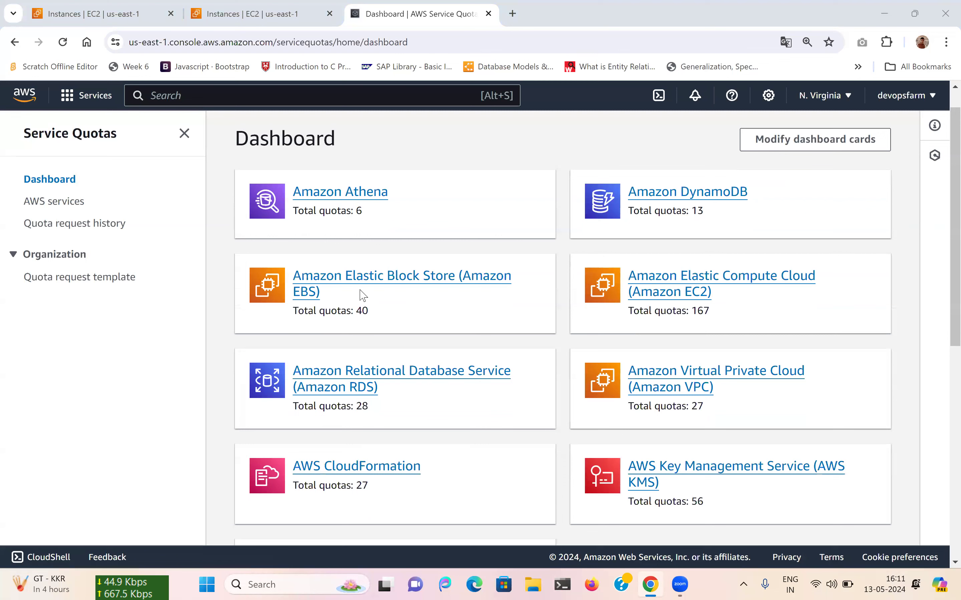
pyautogui.scroll(-5, 161, 490)
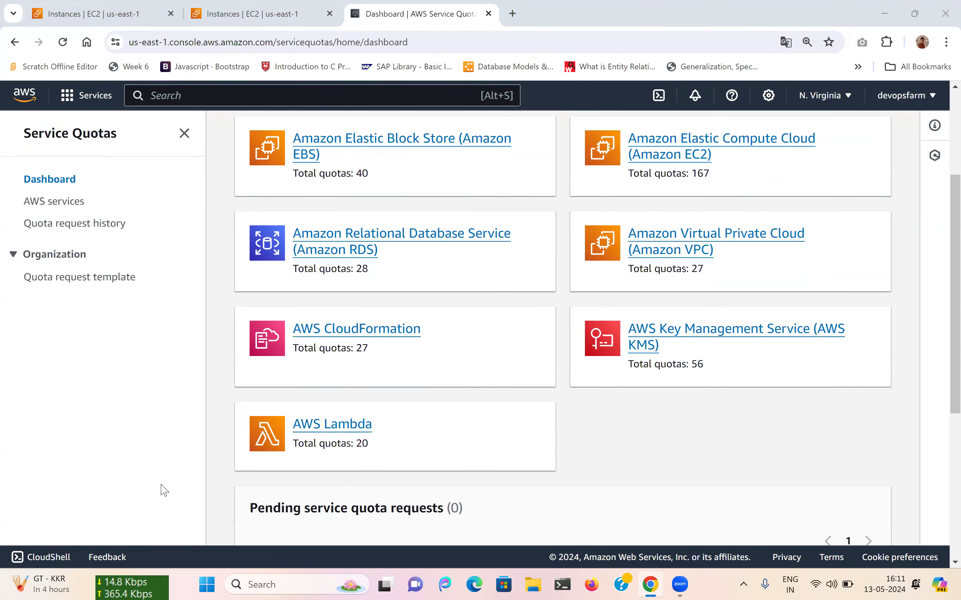
pyautogui.scroll(-5, 161, 491)
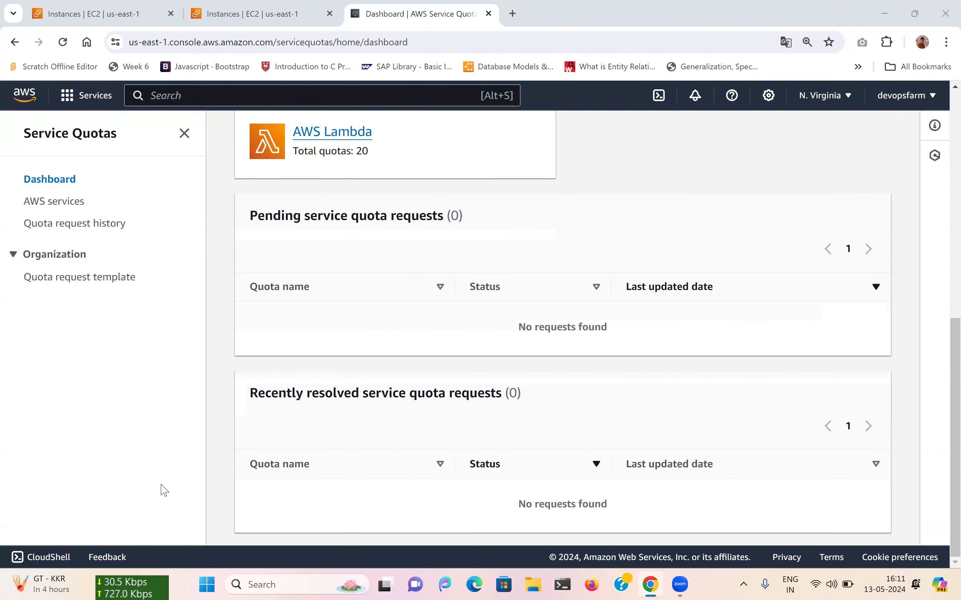
pyautogui.scroll(7, 161, 490)
pyautogui.scroll(4, 161, 491)
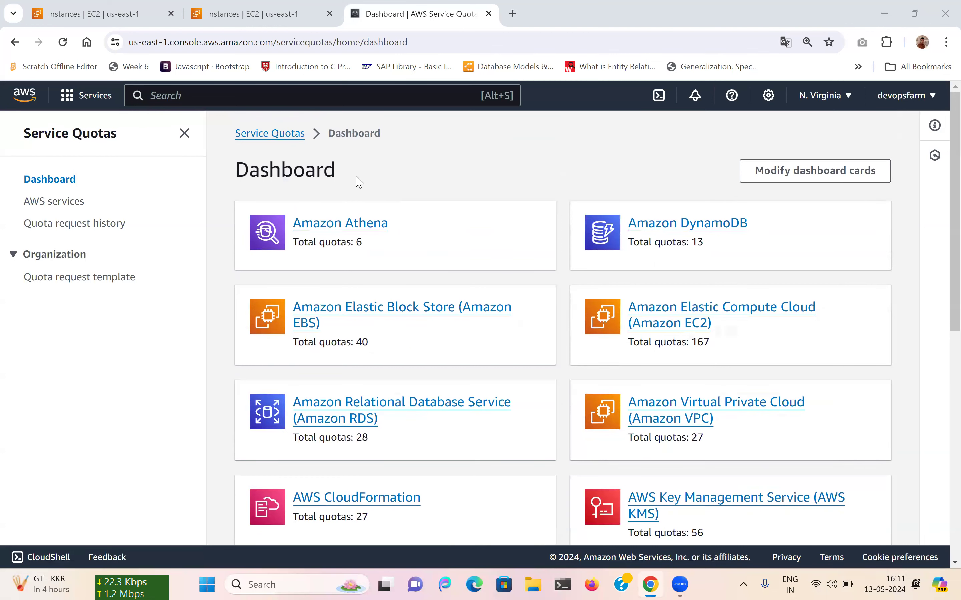
# Find Amazon EC2 under AWS services by searching 'ec2', then filter its quotas for 'vcpu'.
pyautogui.click(62, 206)
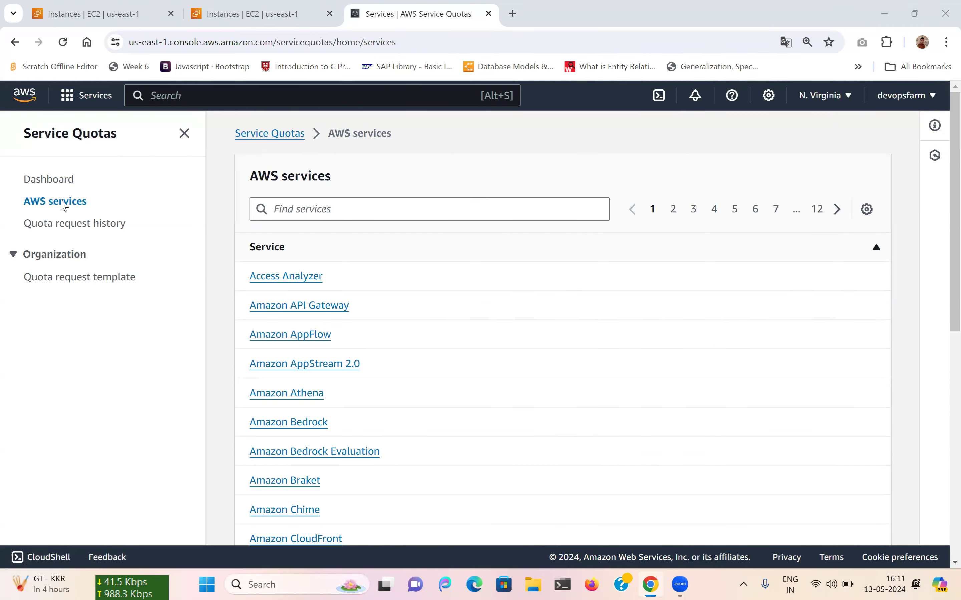
pyautogui.click(328, 208)
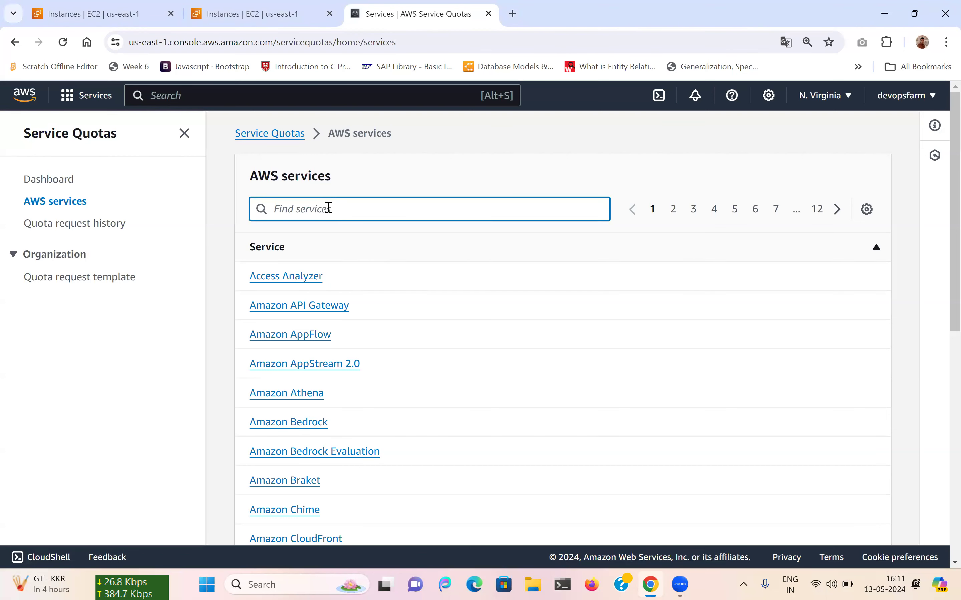
pyautogui.write('ec2')
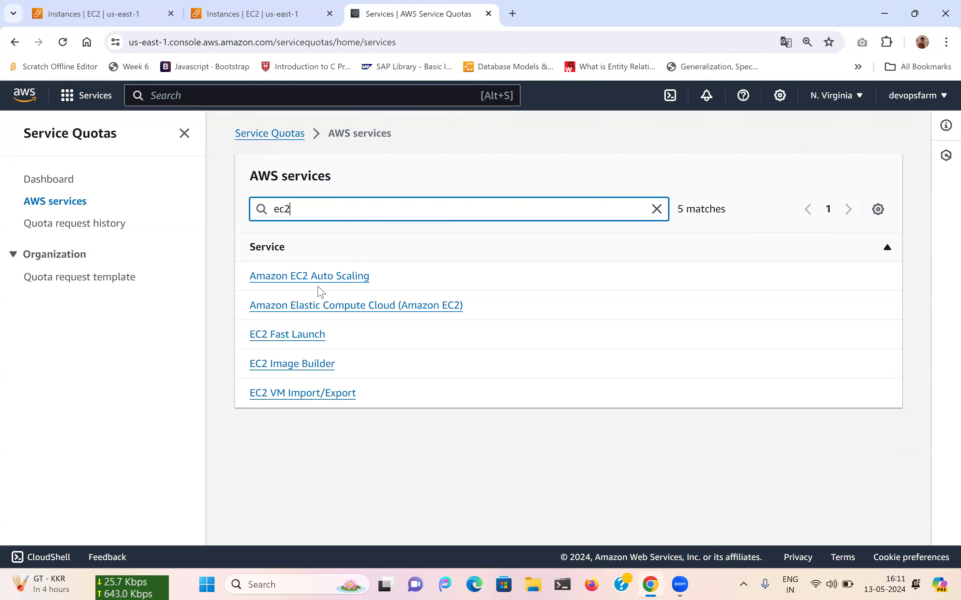
pyautogui.click(350, 309)
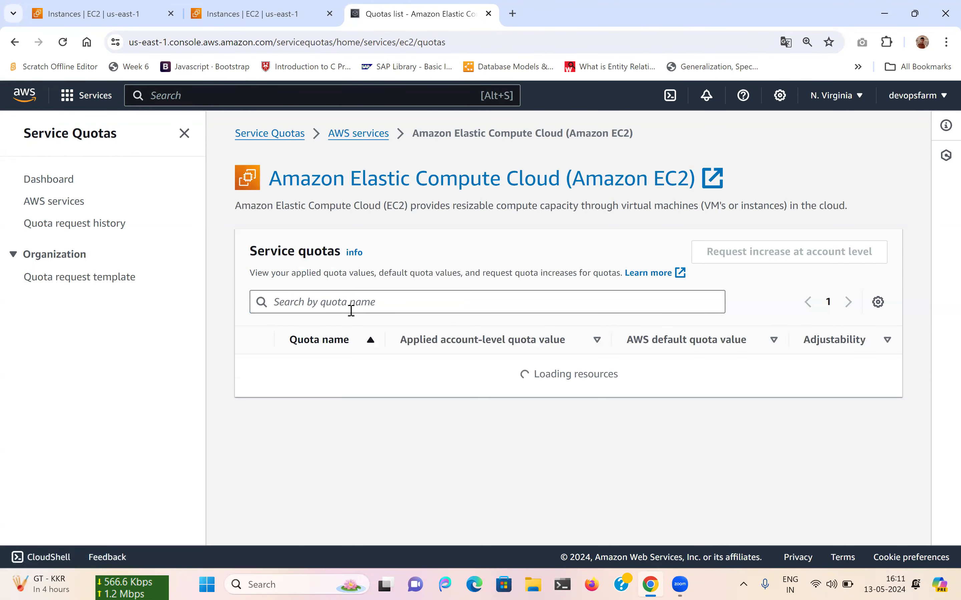
pyautogui.scroll(-10, 351, 310)
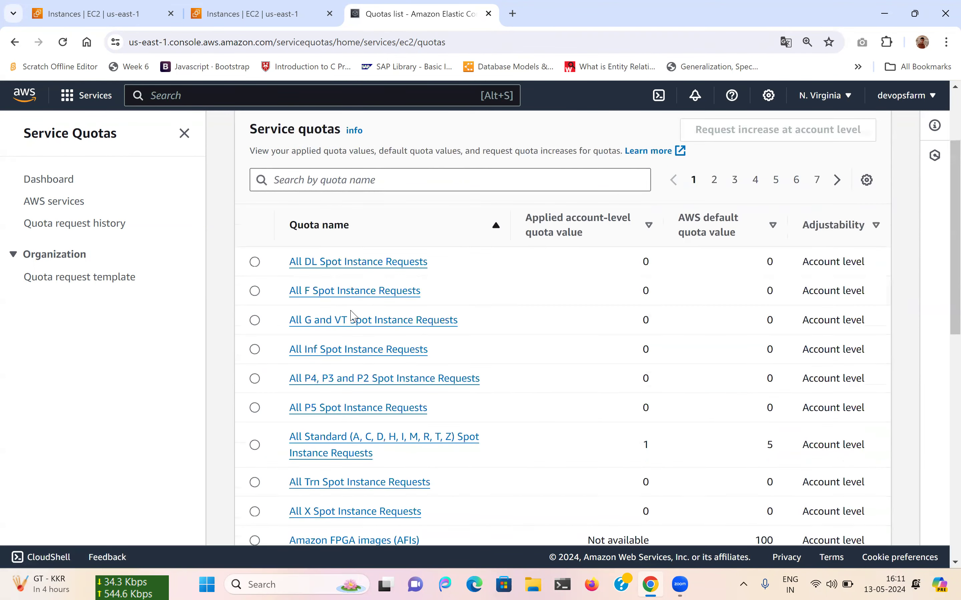
pyautogui.scroll(-4, 353, 315)
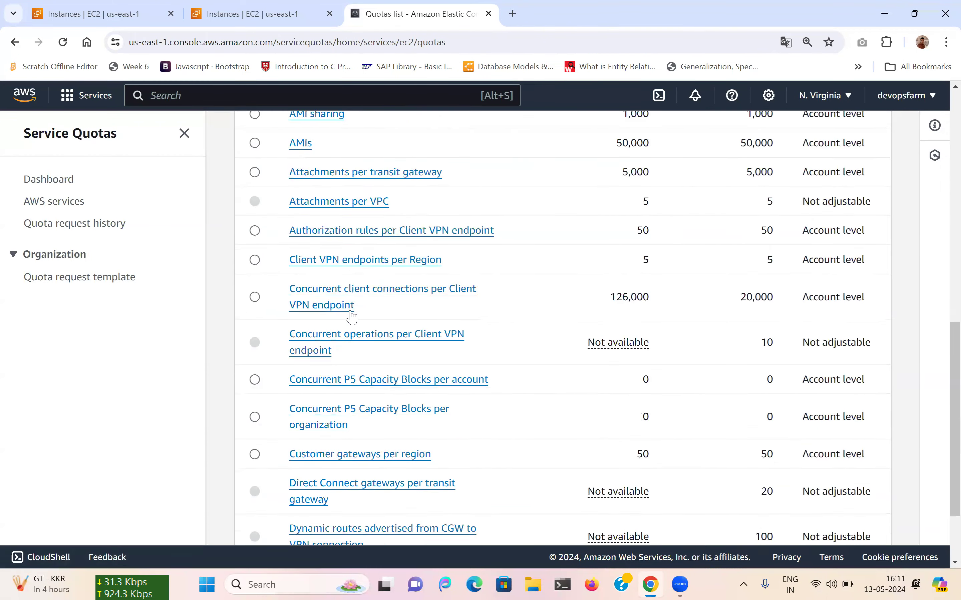
pyautogui.scroll(15, 351, 317)
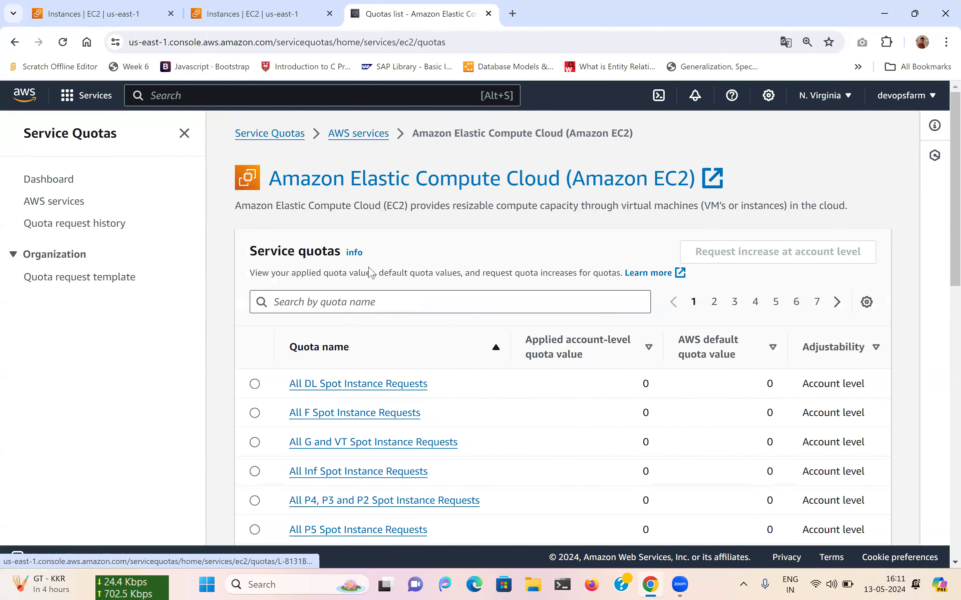
pyautogui.click(329, 297)
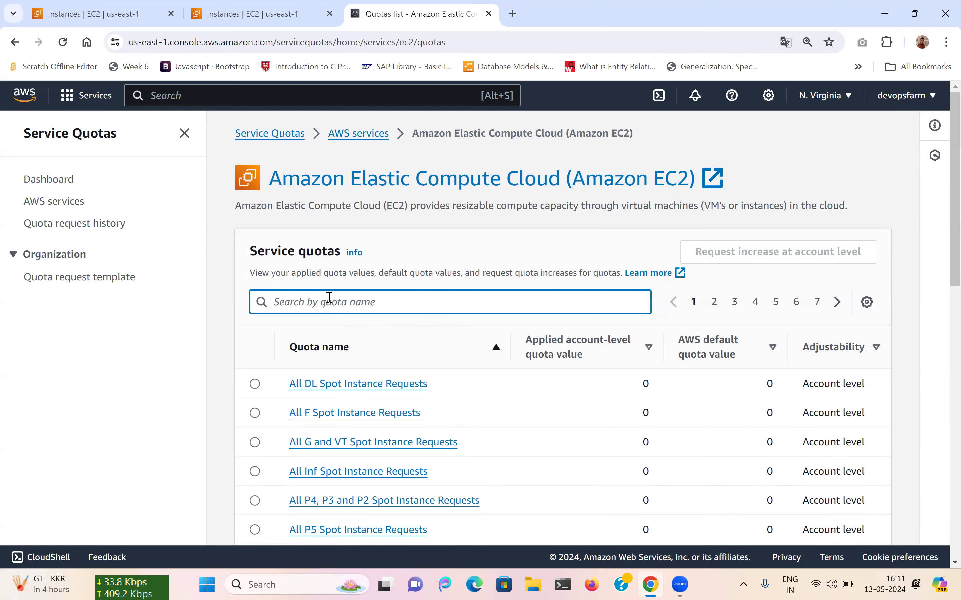
pyautogui.write('vcpu')
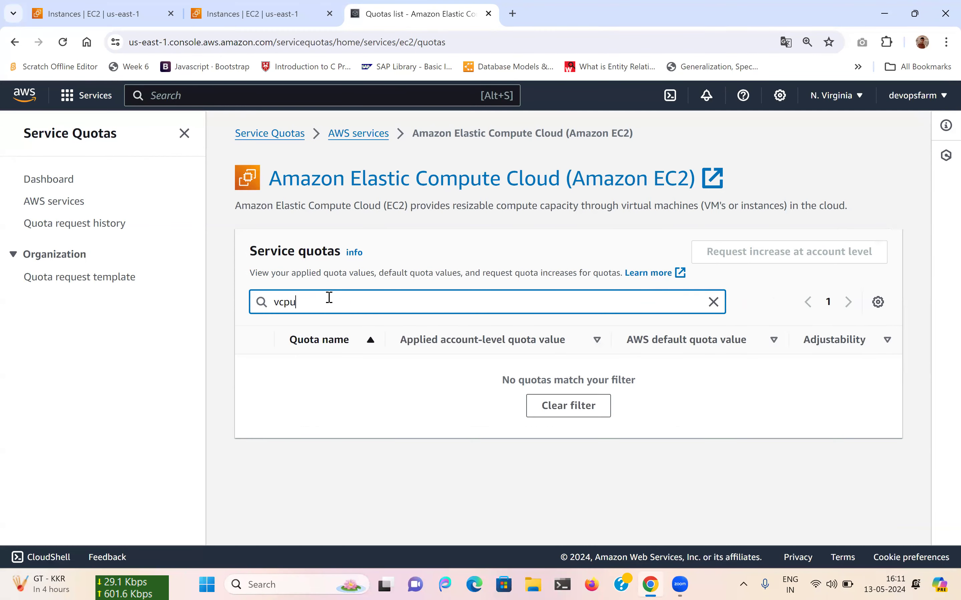
# Back on the Instances tab, select the contact-us/ec2-request link in the vCPU error banner.
pyautogui.click(226, 5)
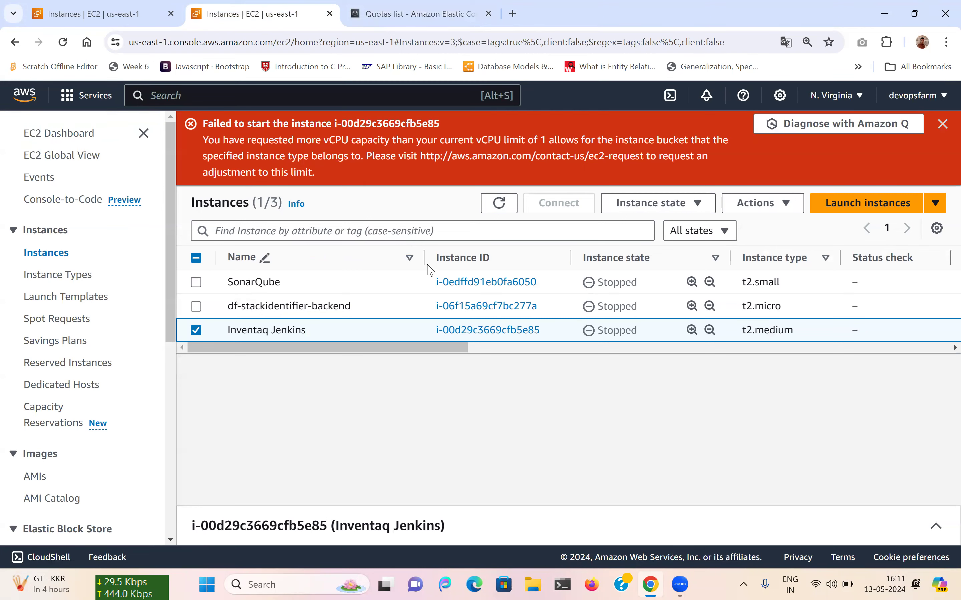
pyautogui.moveTo(457, 352)
pyautogui.mouseDown()
pyautogui.moveTo(949, 352)
pyautogui.moveTo(475, 352)
pyautogui.mouseUp()
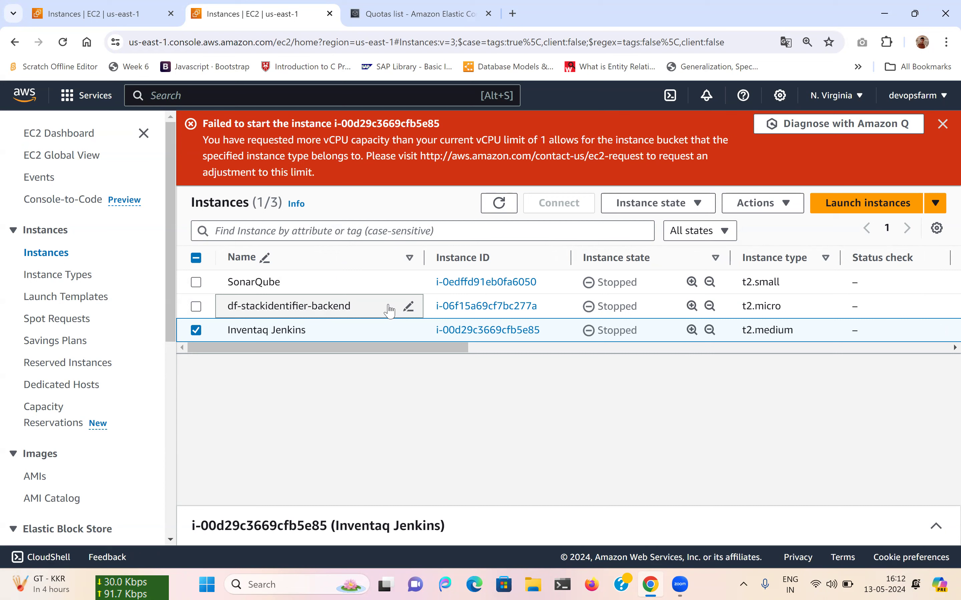
pyautogui.moveTo(420, 155); pyautogui.dragTo(639, 153)
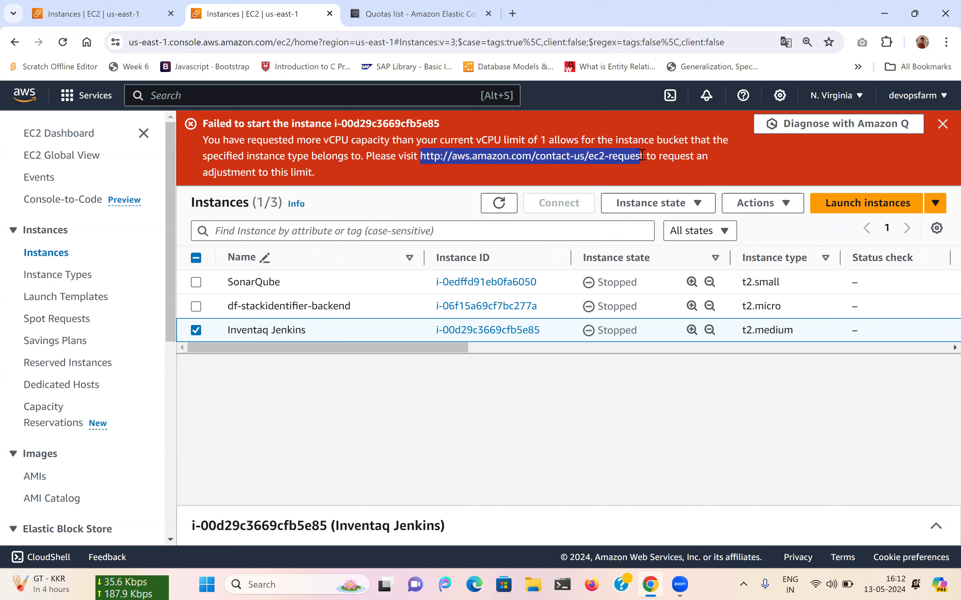
pyautogui.hotkey('shift', 'Right')
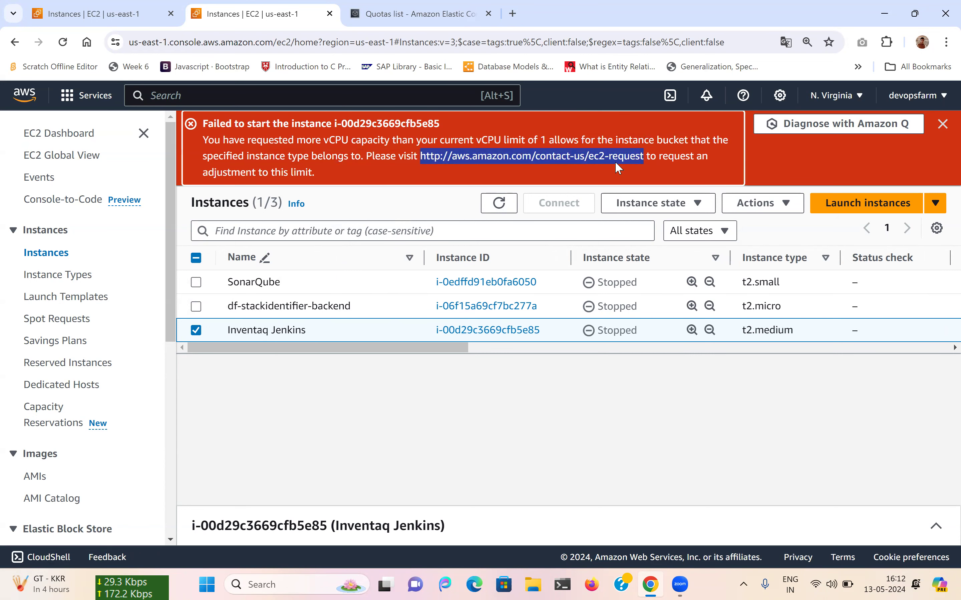
pyautogui.rightClick(614, 161)
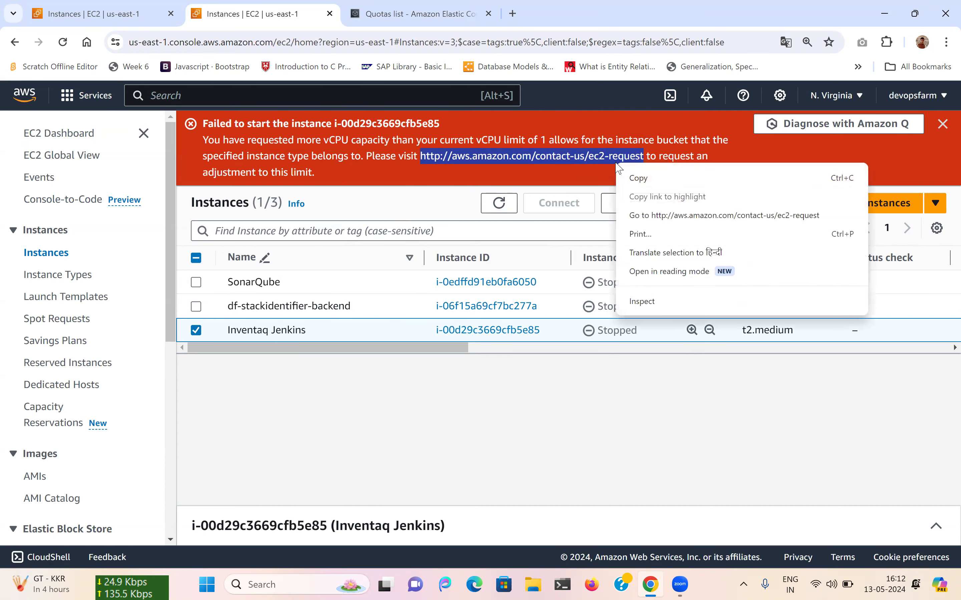
# Open the Support Center EC2 instances limit-increase case form in a new tab, then return to the instances list.
pyautogui.click(641, 215)
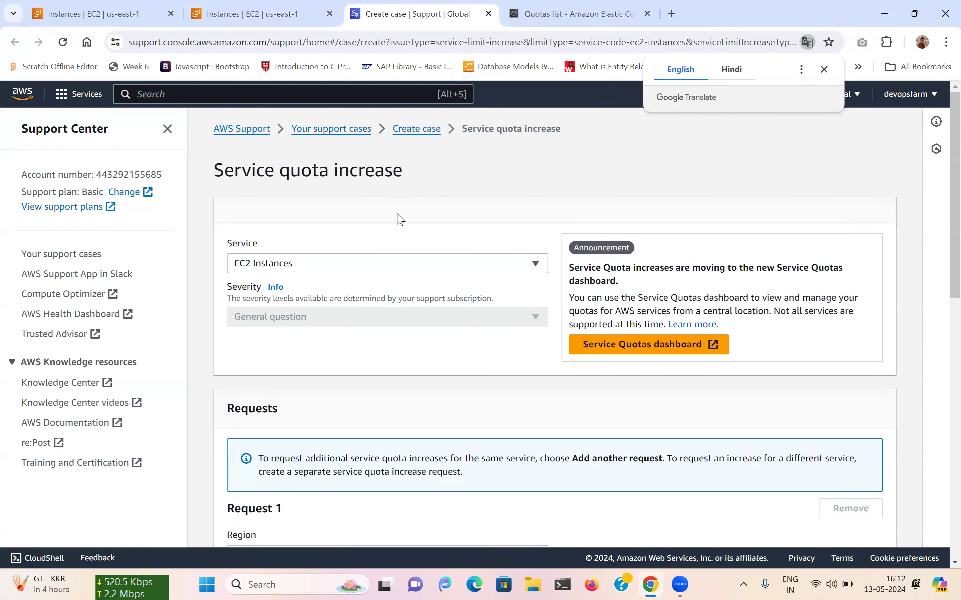
pyautogui.scroll(-5, 312, 279)
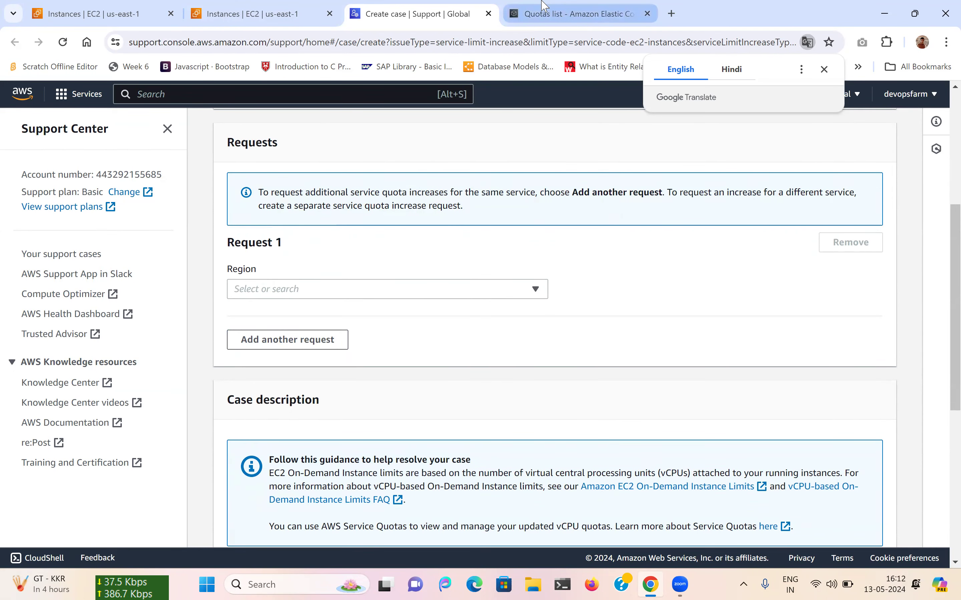
pyautogui.click(544, 12)
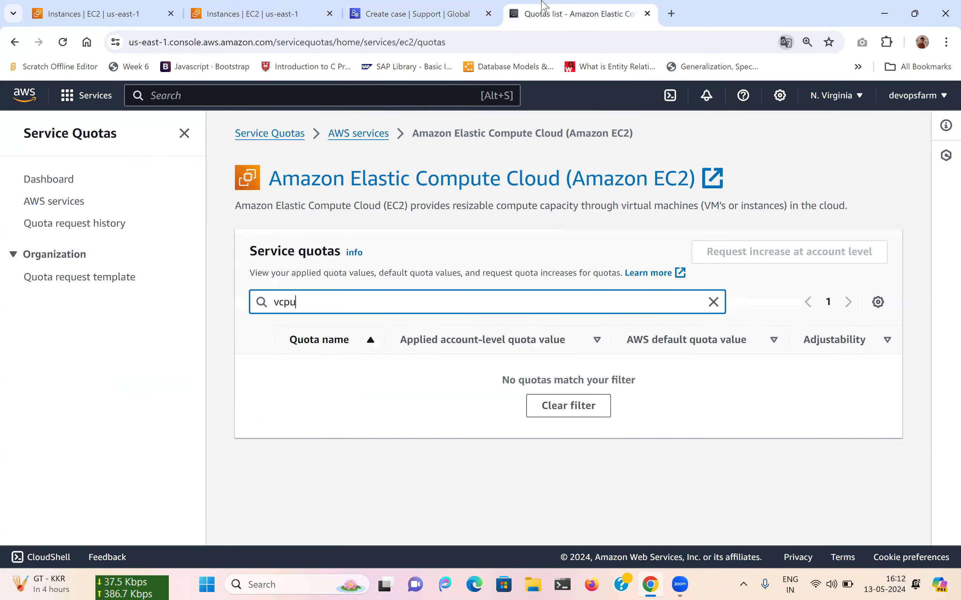
pyautogui.click(445, 4)
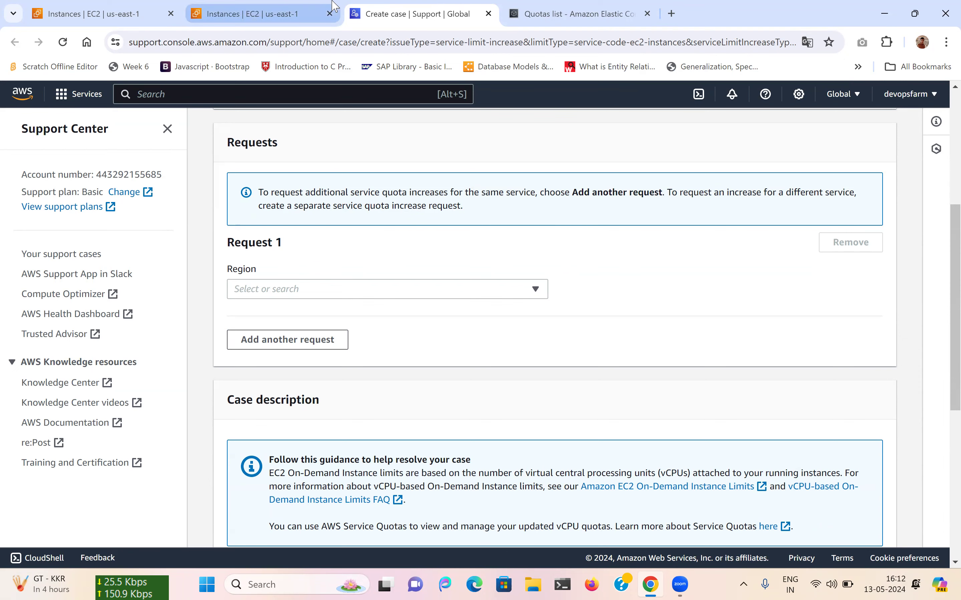
pyautogui.click(312, 6)
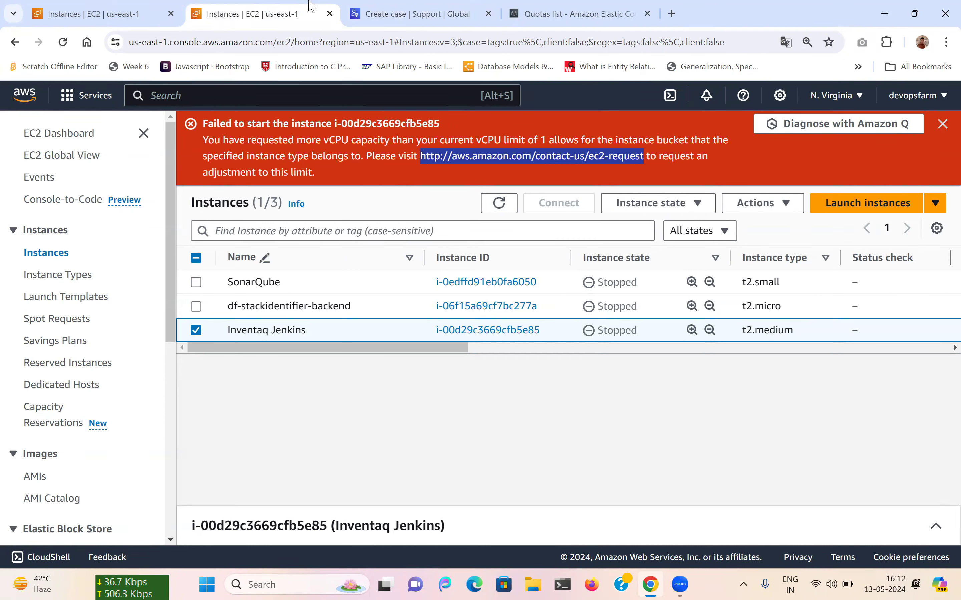
# Reload the EC2 instances list twice, dismissing the translation prompt each time.
pyautogui.click(63, 41)
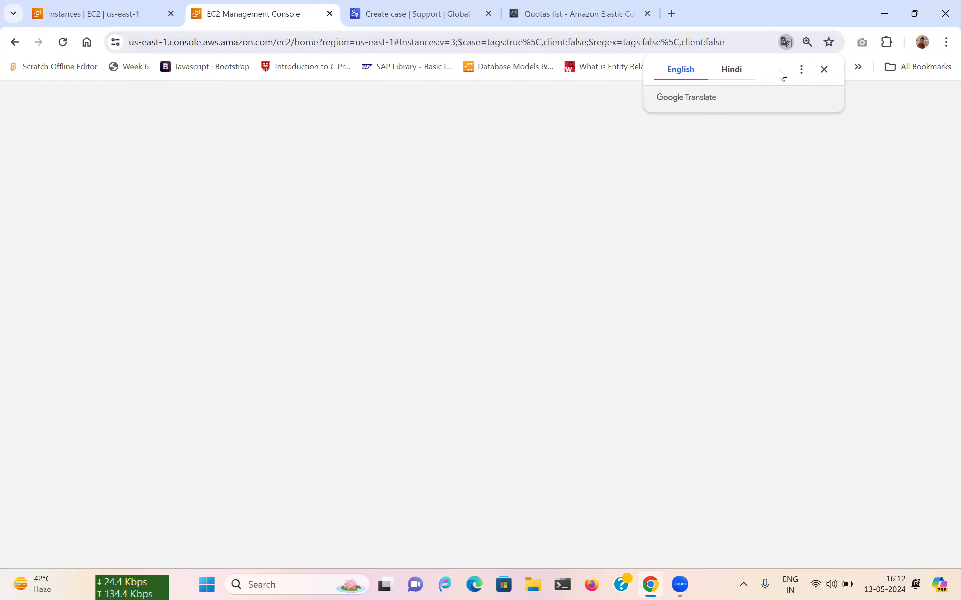
pyautogui.click(824, 75)
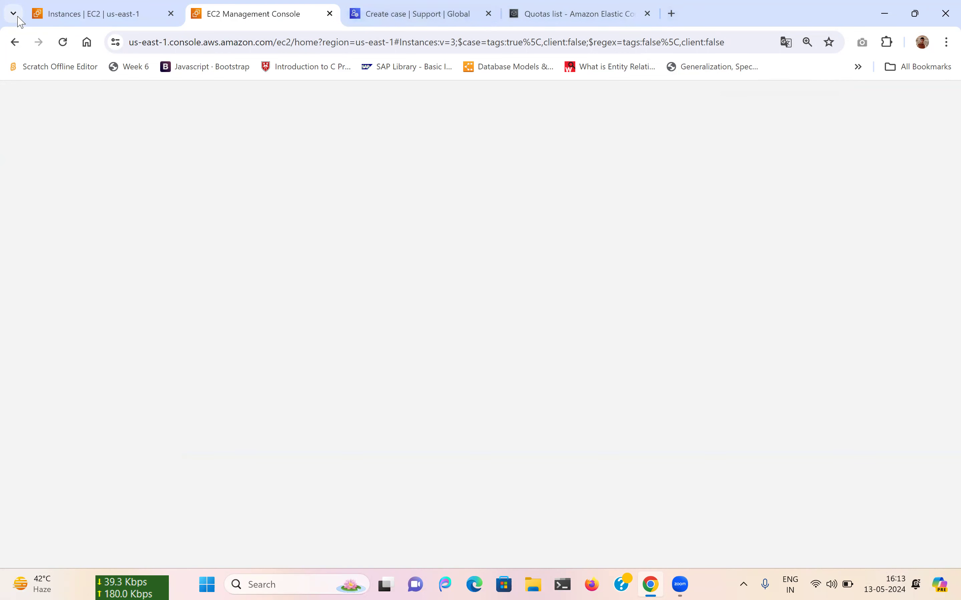
pyautogui.click(63, 43)
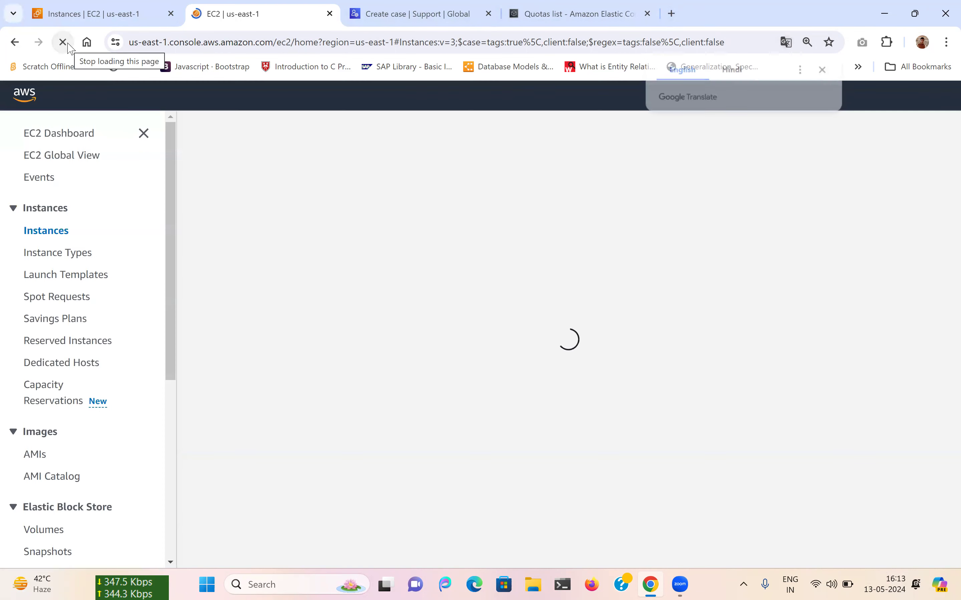
pyautogui.click(821, 71)
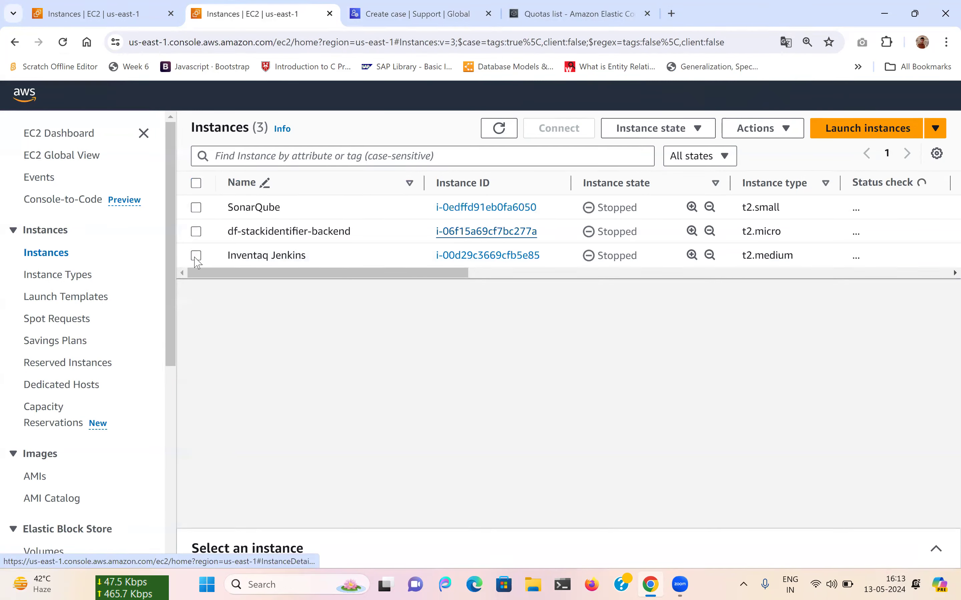
# Retry starting Inventaq Jenkins, which fails on the vCPU limit, then check the quotas page.
pyautogui.click(196, 256)
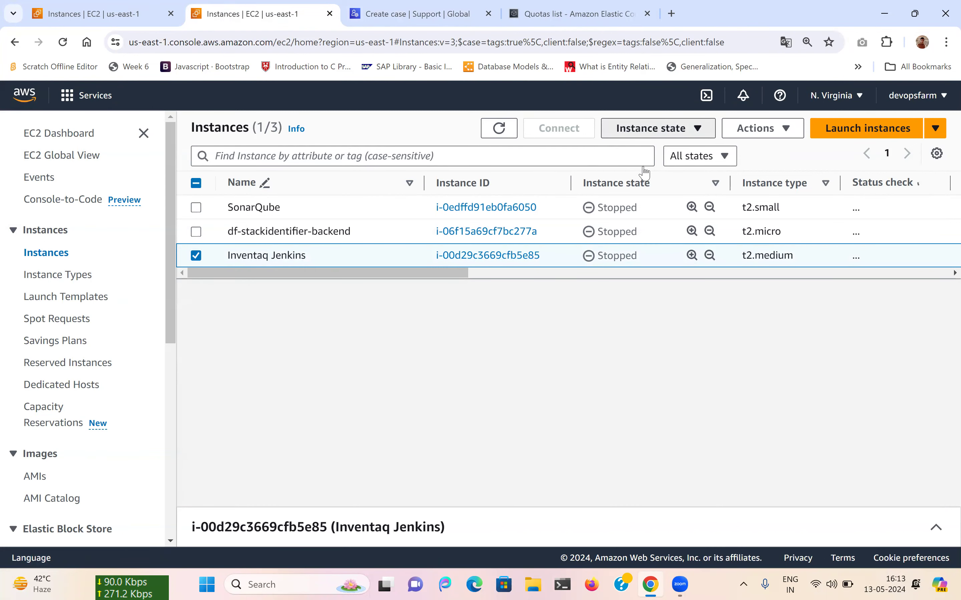
pyautogui.click(643, 136)
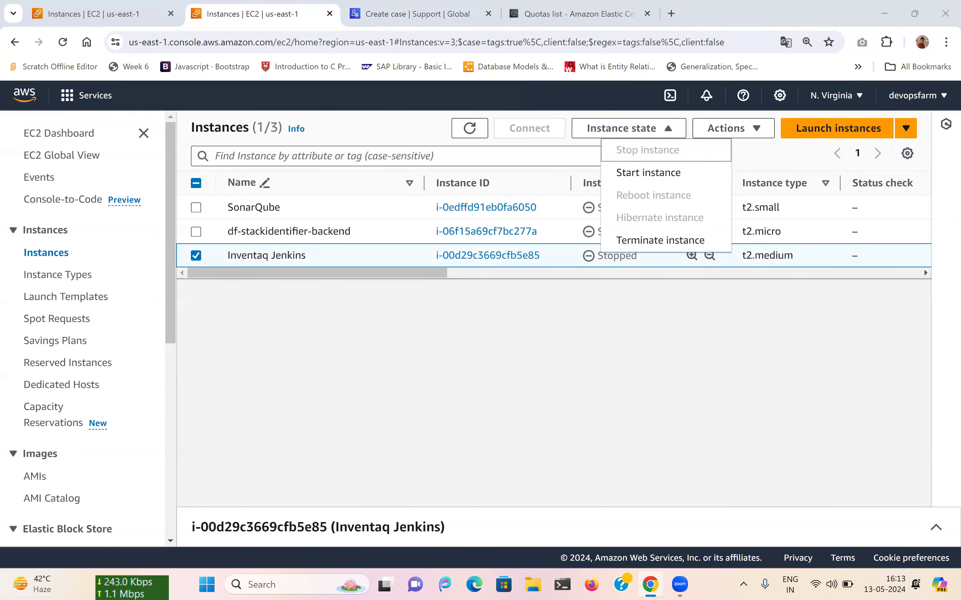
pyautogui.click(662, 173)
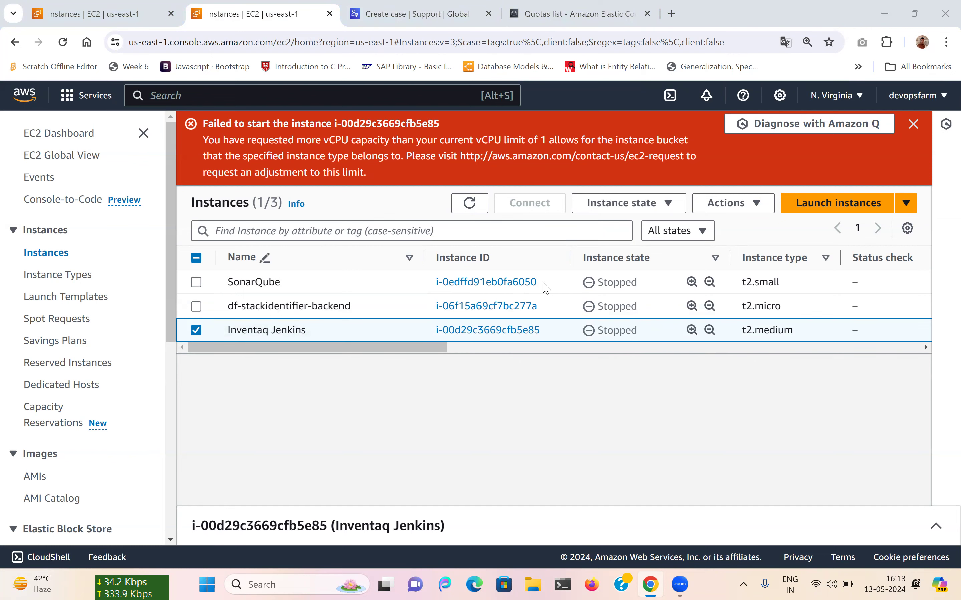
pyautogui.click(404, 8)
pyautogui.click(560, 12)
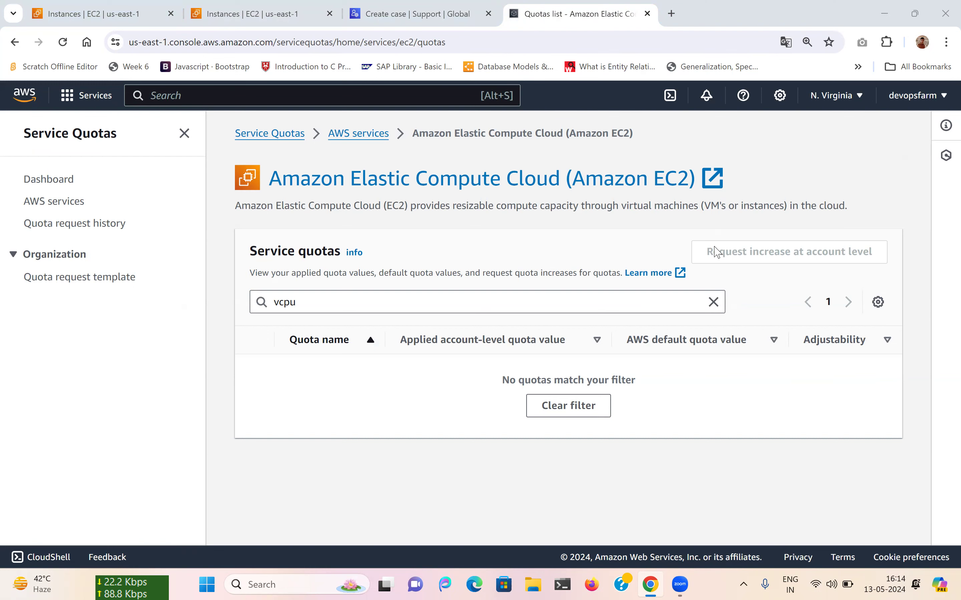
# Return to the EC2 instances list showing Inventaq Jenkins' failed-start error.
pyautogui.click(274, 6)
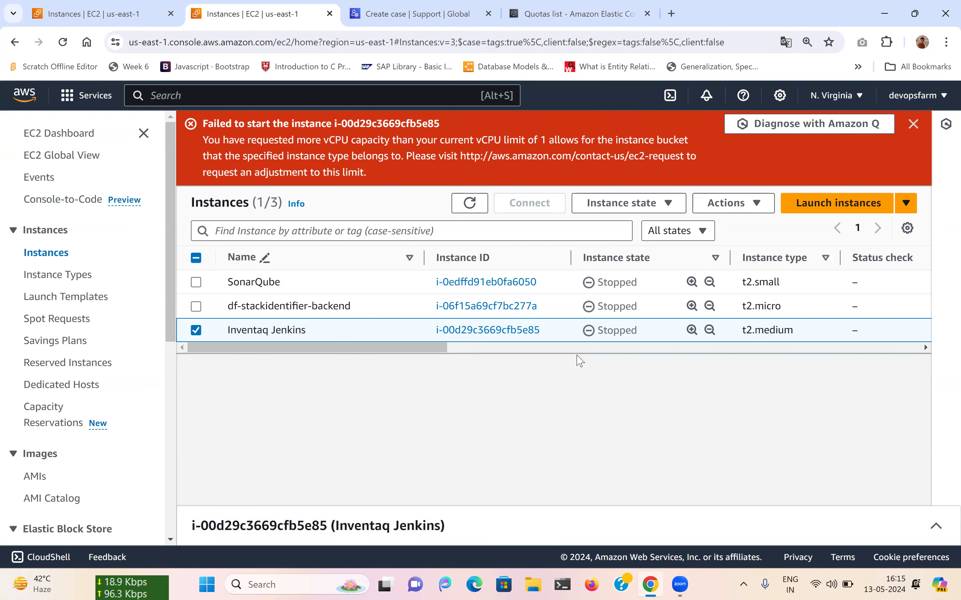
# Refresh the instances and retry starting Inventaq Jenkins, dismissing the vCPU-limit errors, then view the quotas.
pyautogui.click(471, 204)
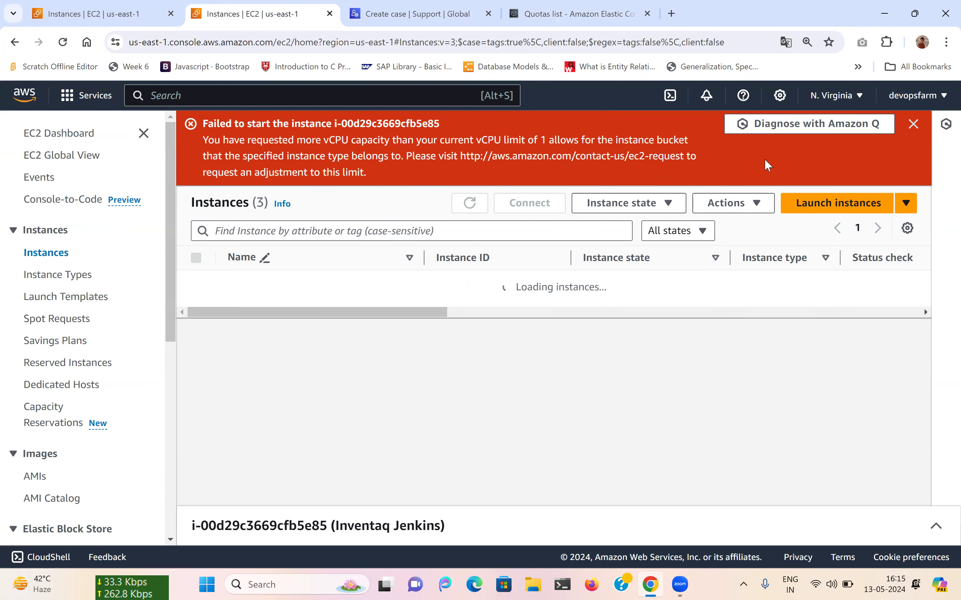
pyautogui.click(912, 128)
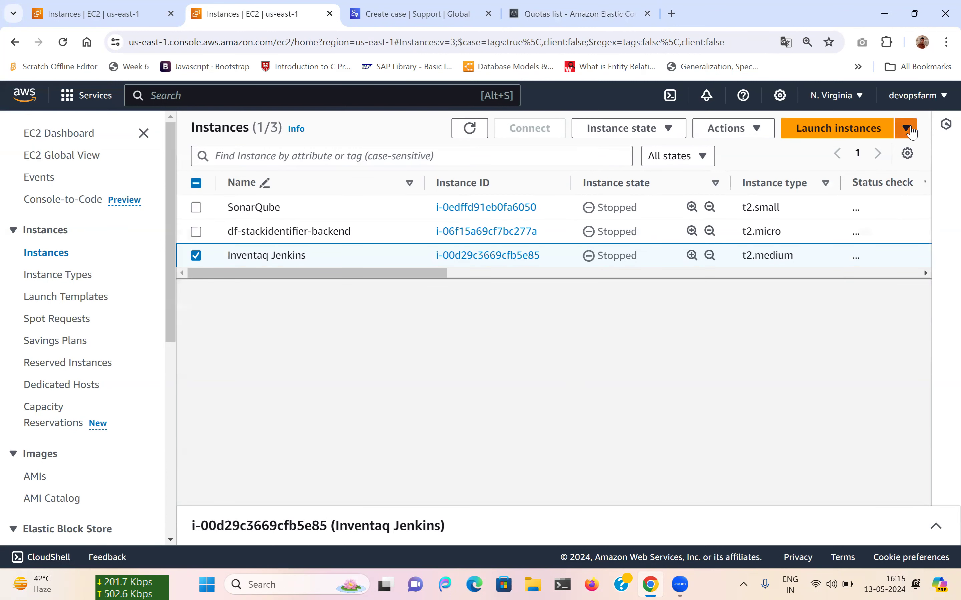
pyautogui.click(639, 131)
pyautogui.click(620, 171)
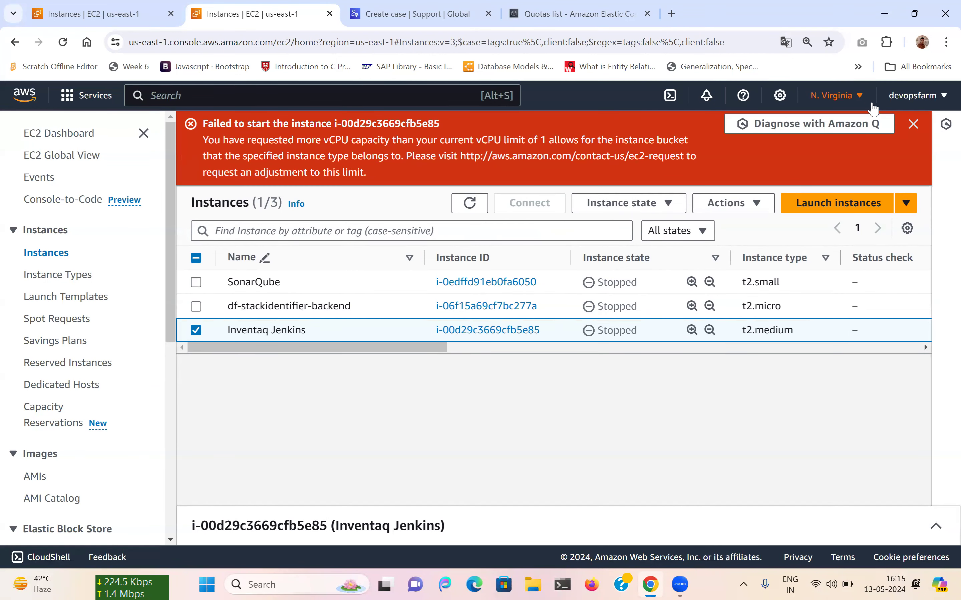
pyautogui.click(913, 124)
pyautogui.click(589, 8)
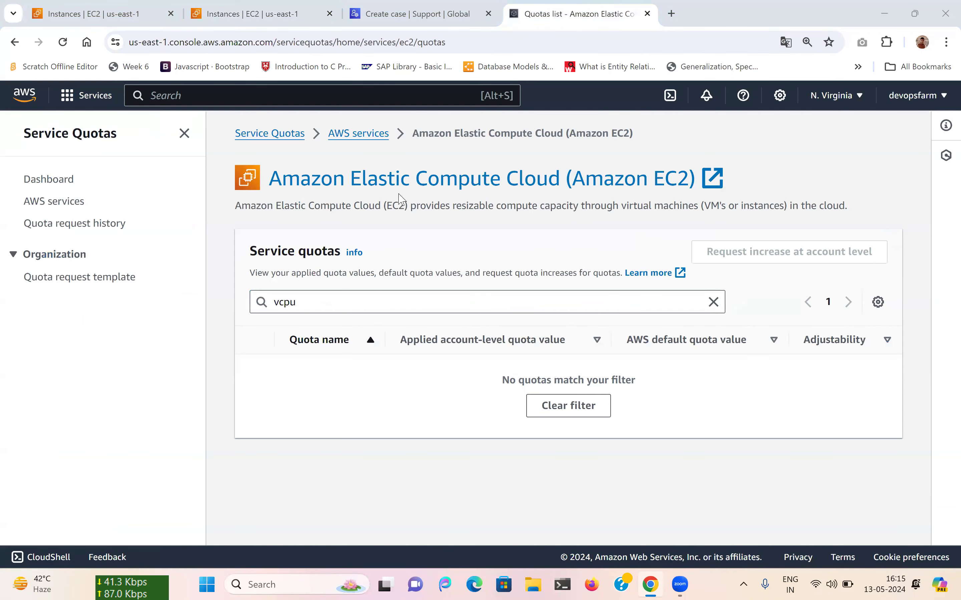
# Try starting Inventaq Jenkins once more, then go back to the EC2 quotas list.
pyautogui.click(258, 16)
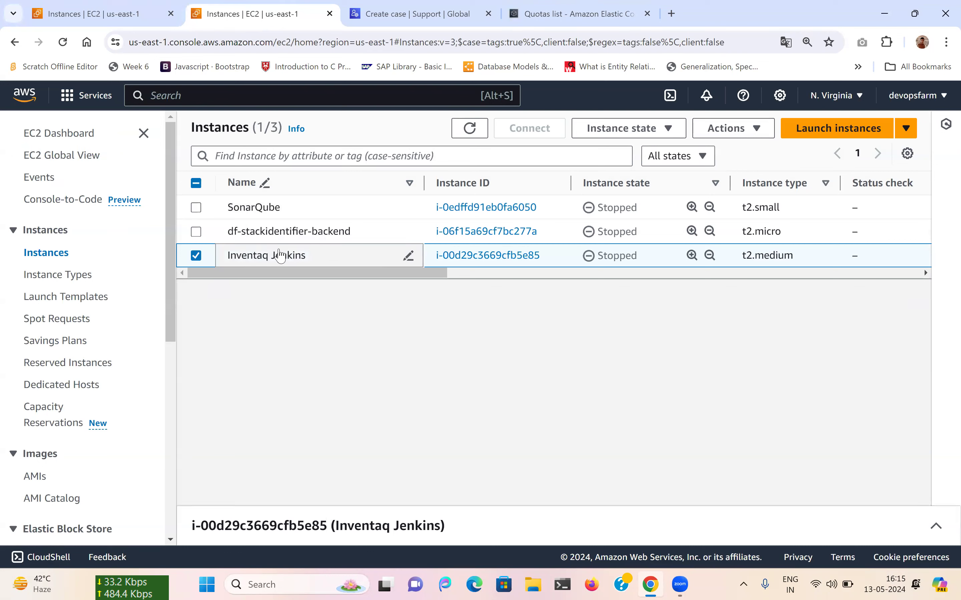
pyautogui.click(627, 135)
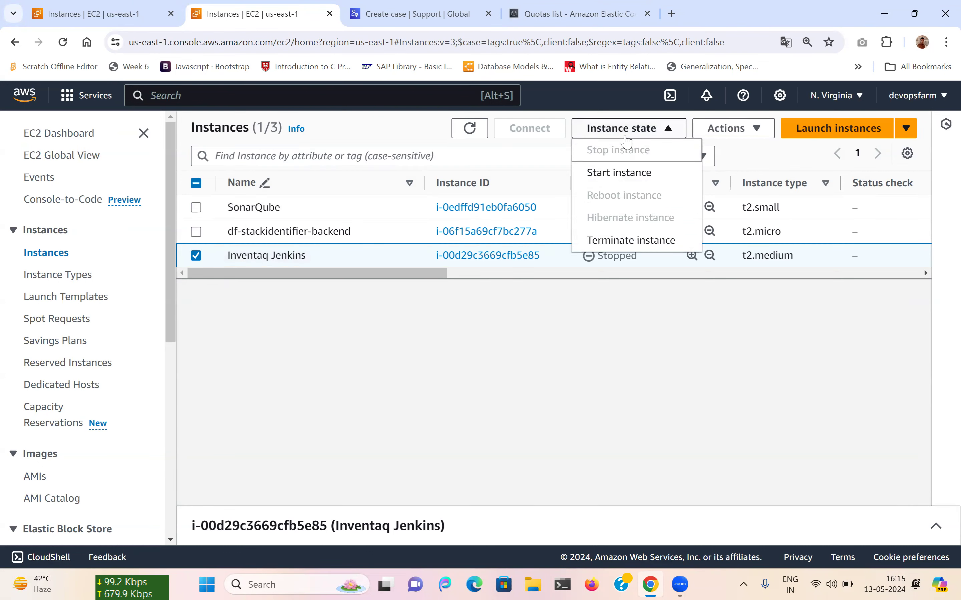
pyautogui.click(606, 174)
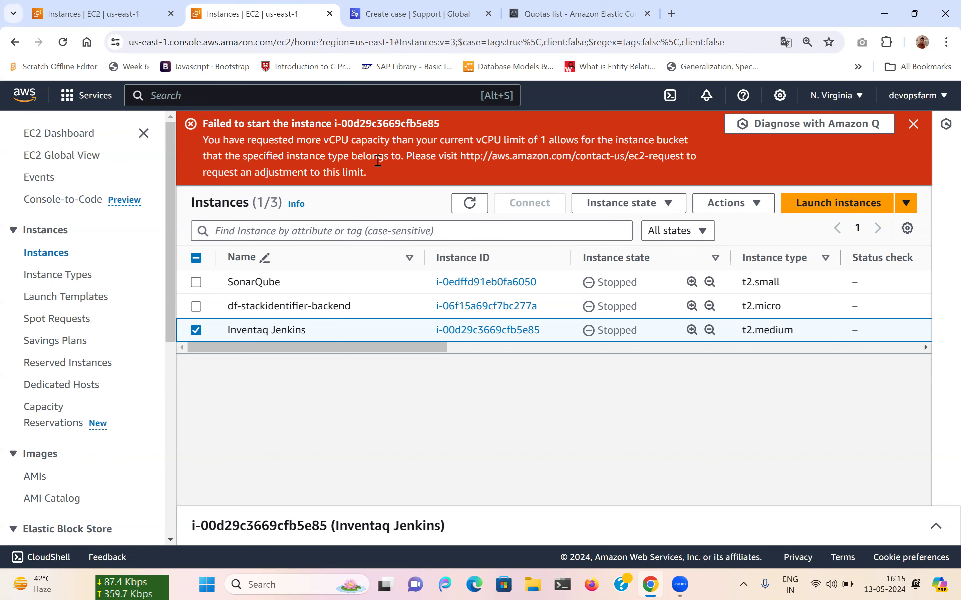
pyautogui.click(576, 13)
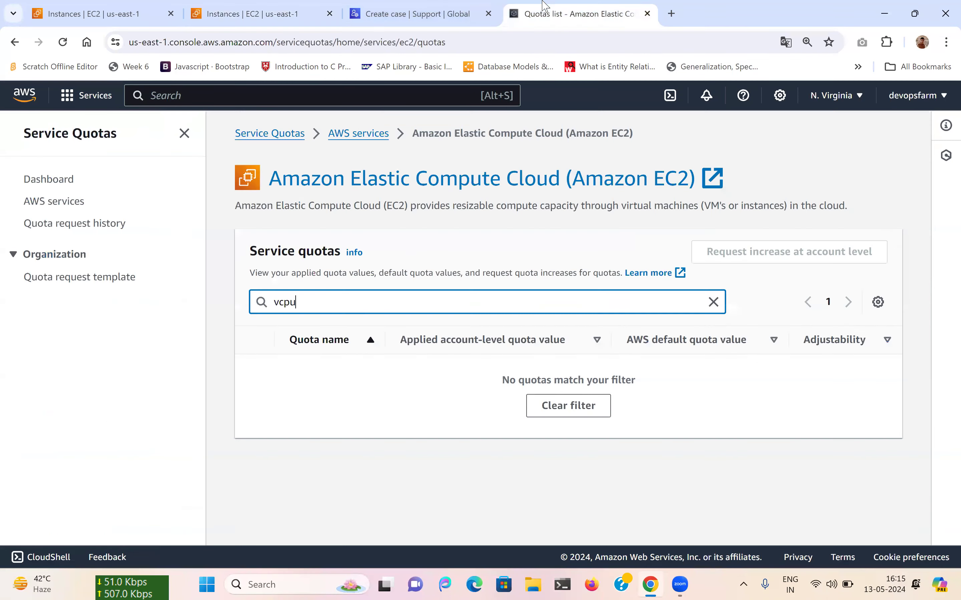
# Re-filter the EC2 quotas for 'vCPU', find no match, and return to the instances list.
pyautogui.press('BackSpace')
pyautogui.press('BackSpace')
pyautogui.press('BackSpace')
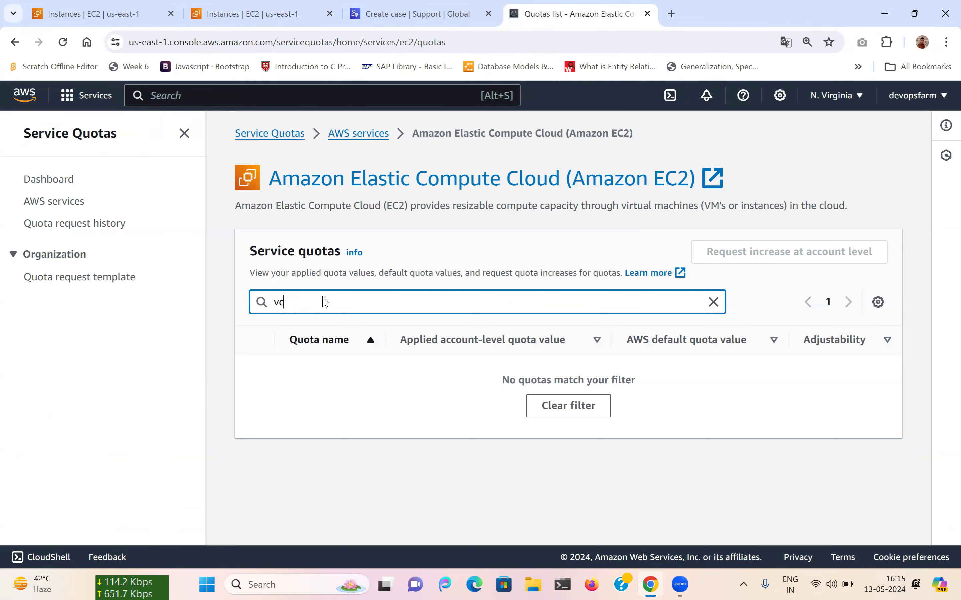
pyautogui.write('cPU')
pyautogui.click(278, 4)
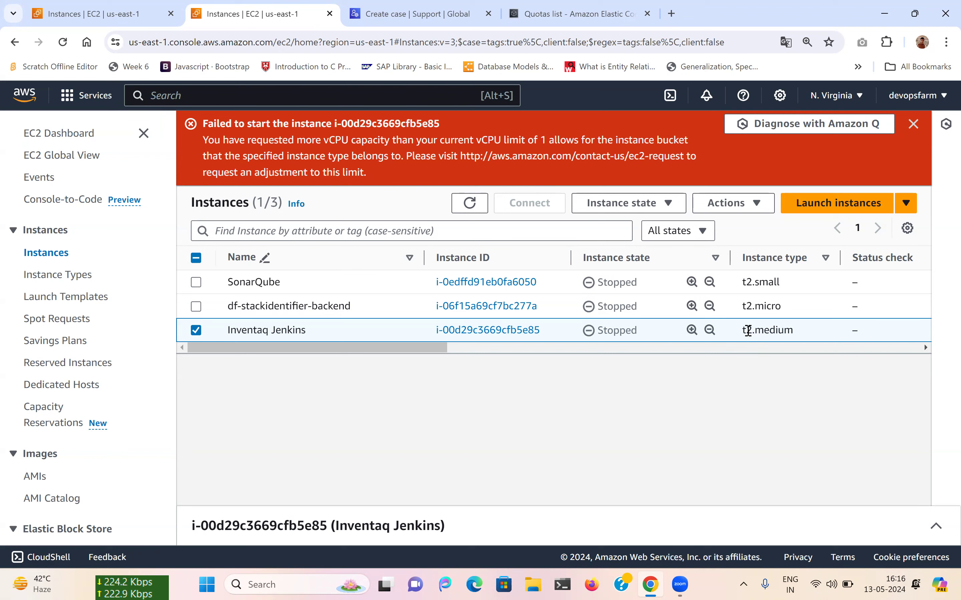
# Open Change instance type for the t2.medium Inventaq Jenkins instance via Actions > Instance settings.
pyautogui.click(729, 204)
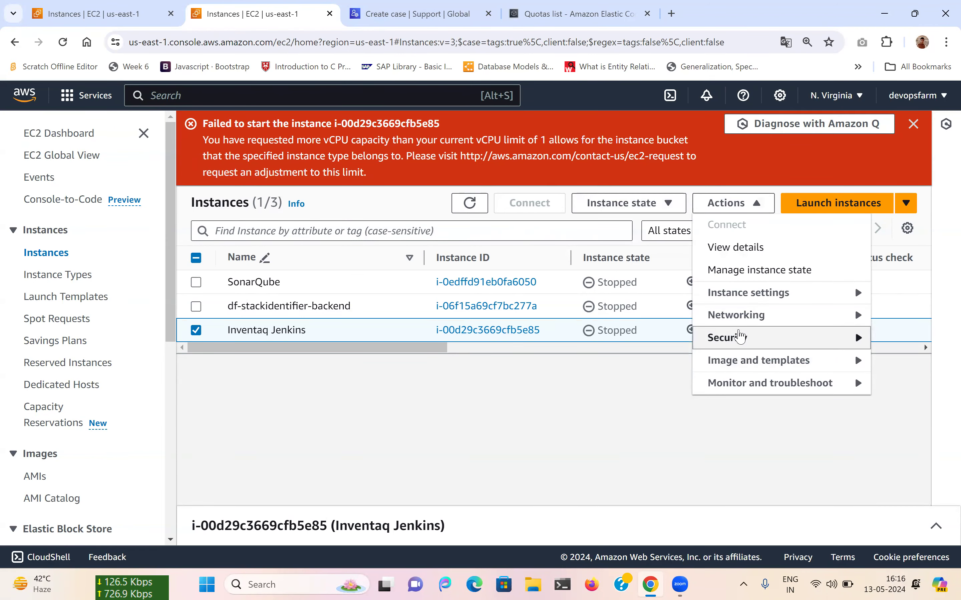
pyautogui.moveTo(742, 296)
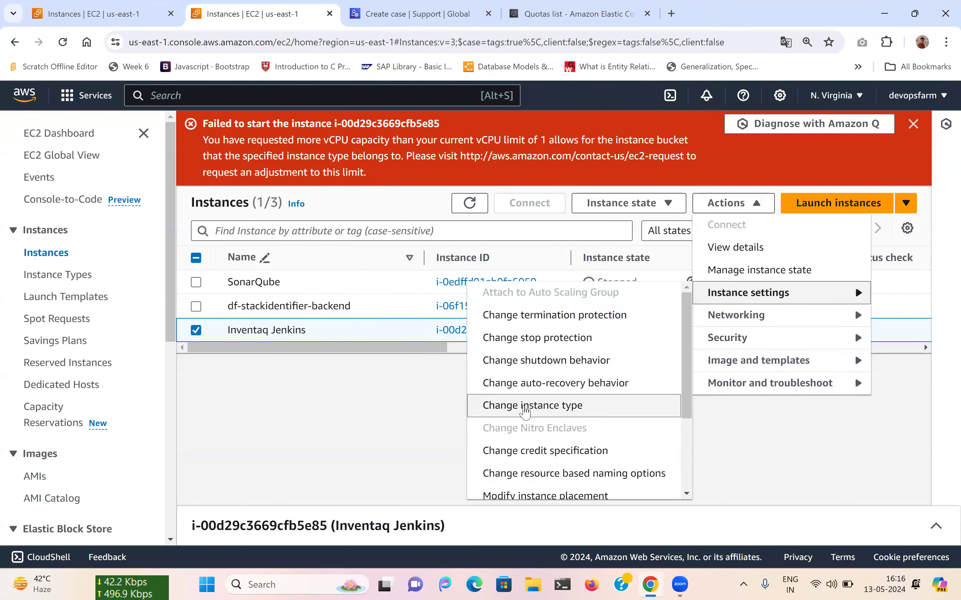
pyautogui.click(524, 406)
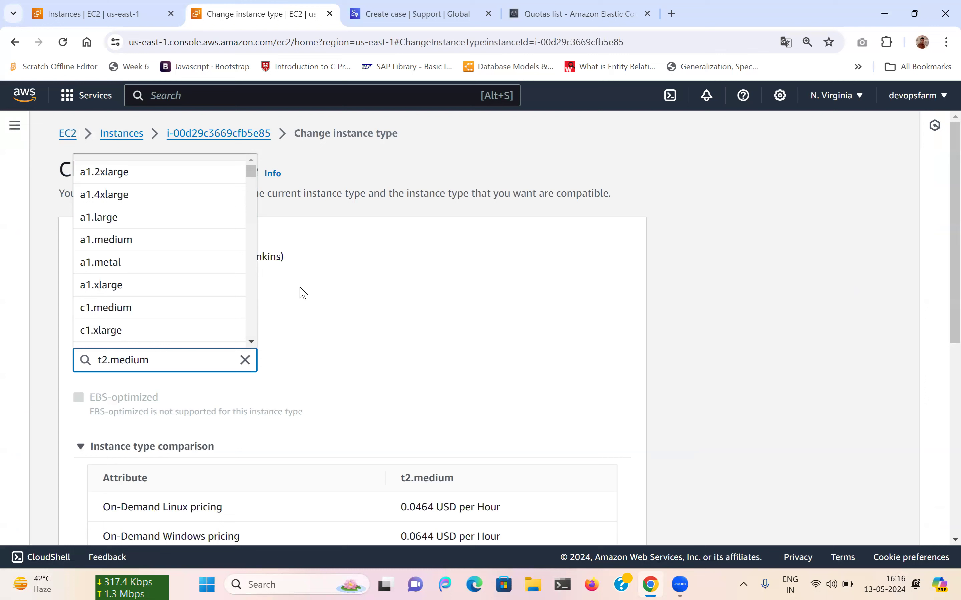
# Choose t3.medium as the new instance type for Inventaq Jenkins.
pyautogui.scroll(-5, 175, 244)
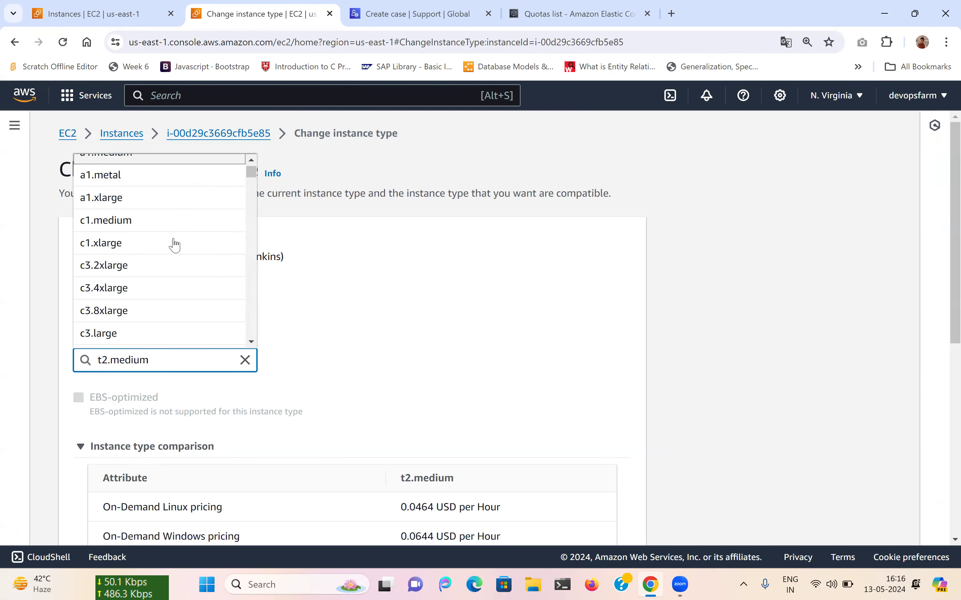
pyautogui.press('BackSpace')
pyautogui.press('BackSpace')
pyautogui.press('BackSpace')
pyautogui.press('BackSpace')
pyautogui.press('BackSpace')
pyautogui.press('BackSpace')
pyautogui.press('BackSpace')
pyautogui.press('BackSpace')
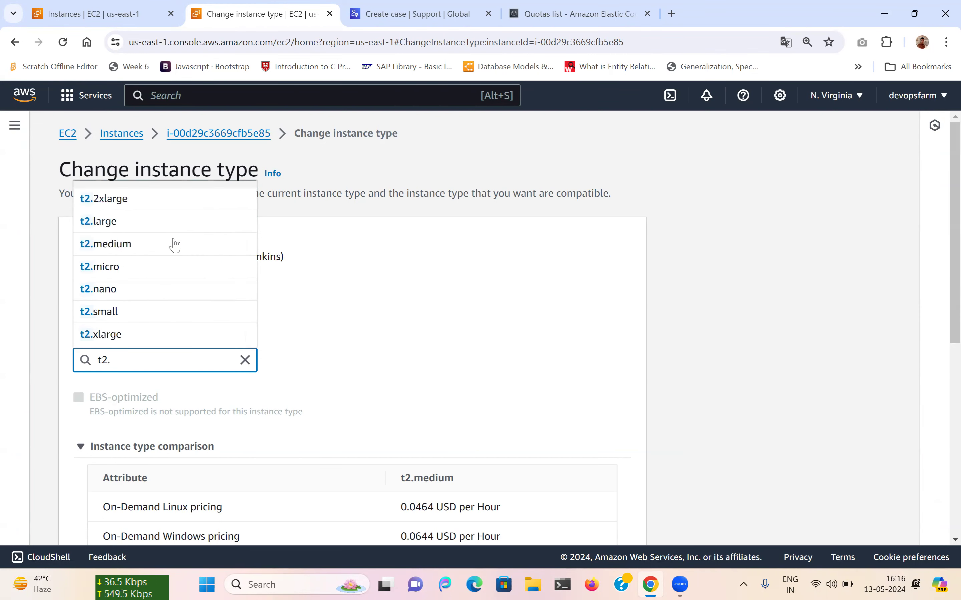
pyautogui.write('3')
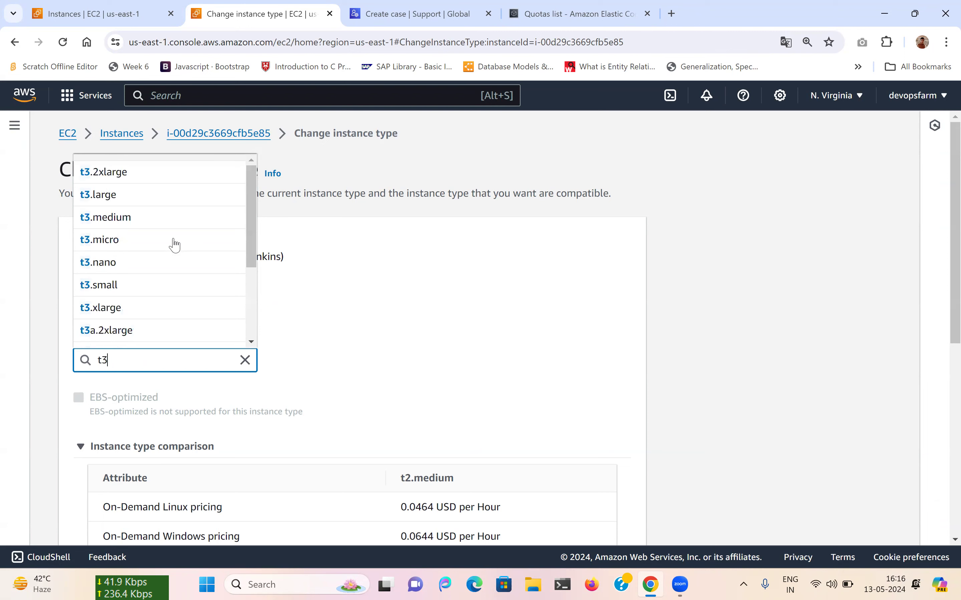
pyautogui.click(123, 224)
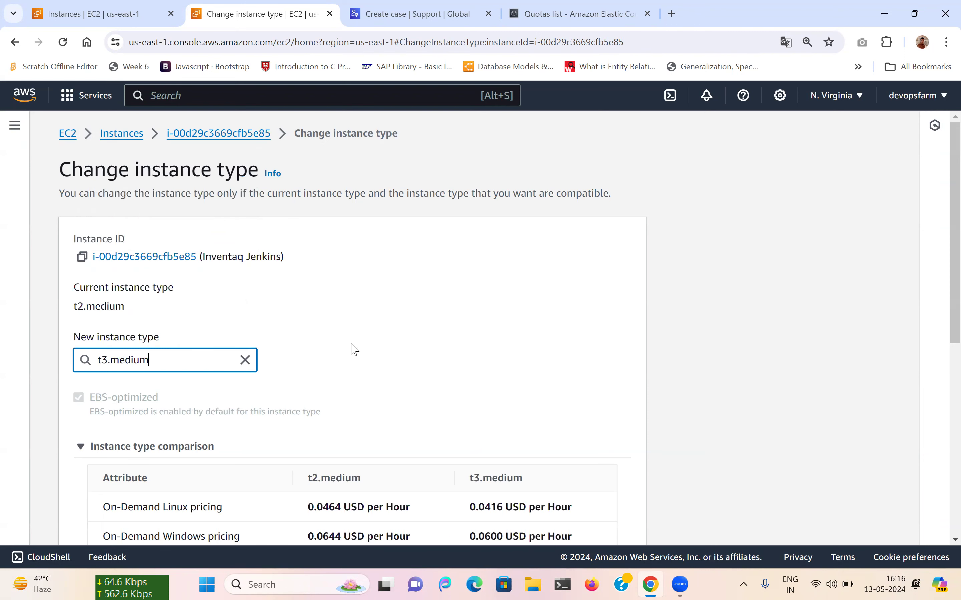
# Compare t3.medium with t2.medium: 2 vCPUs at 0.0416 USD/hour Linux.
pyautogui.scroll(-5, 352, 345)
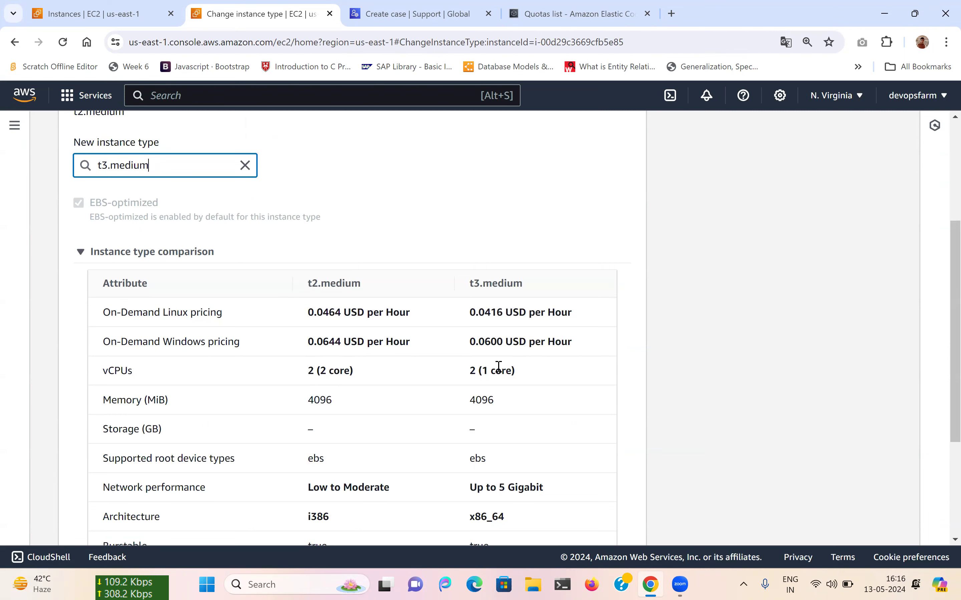
pyautogui.scroll(-2, 498, 370)
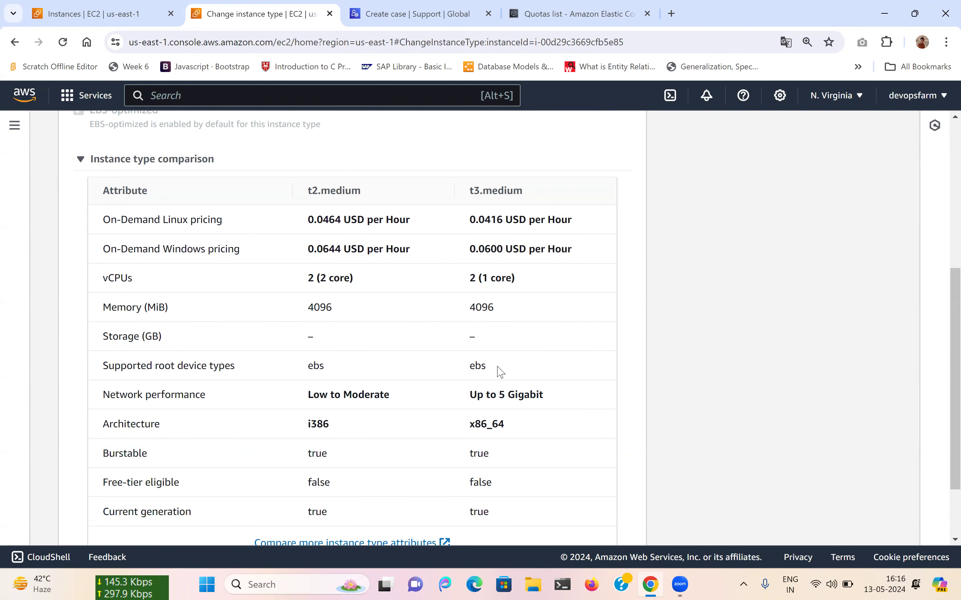
pyautogui.scroll(2, 501, 373)
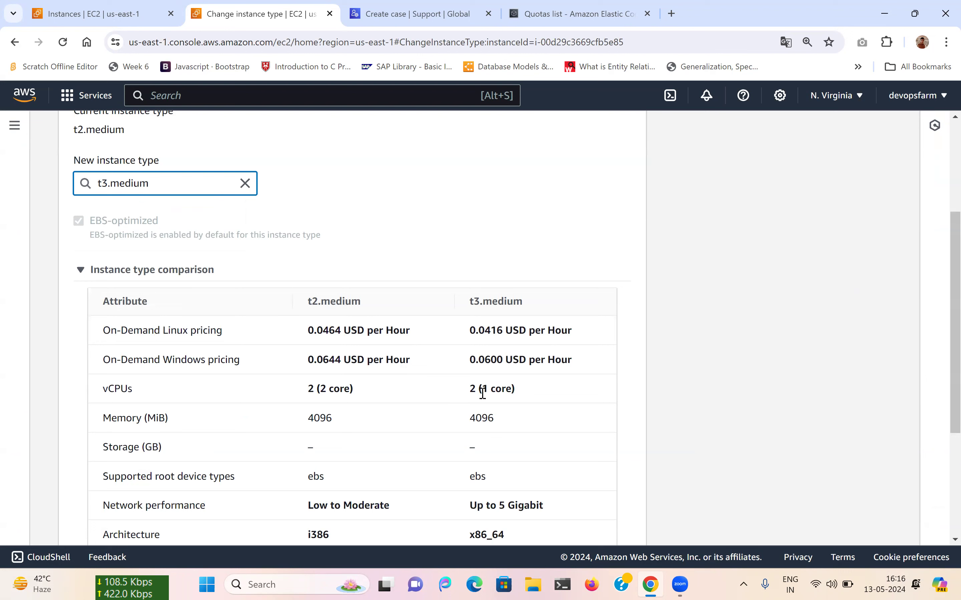
pyautogui.moveTo(489, 388); pyautogui.dragTo(470, 390)
pyautogui.click(468, 393)
pyautogui.scroll(-5, 468, 393)
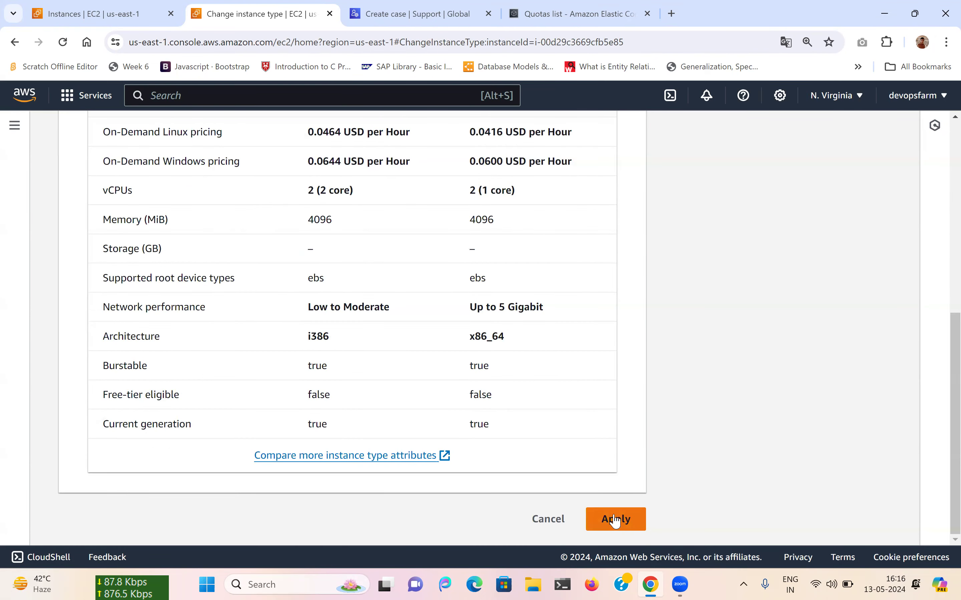
pyautogui.scroll(5, 480, 396)
pyautogui.scroll(-4, 480, 399)
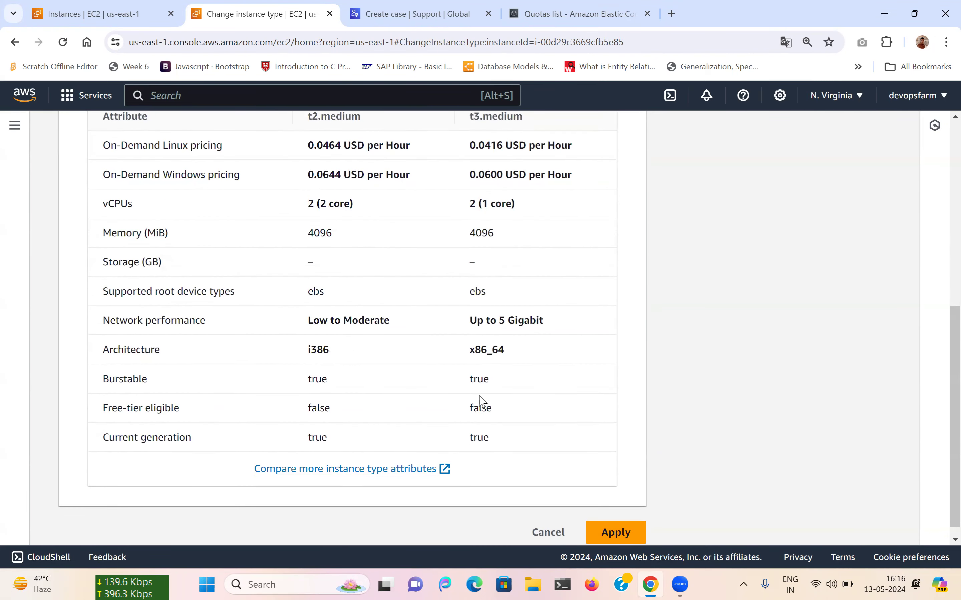
pyautogui.scroll(5, 481, 401)
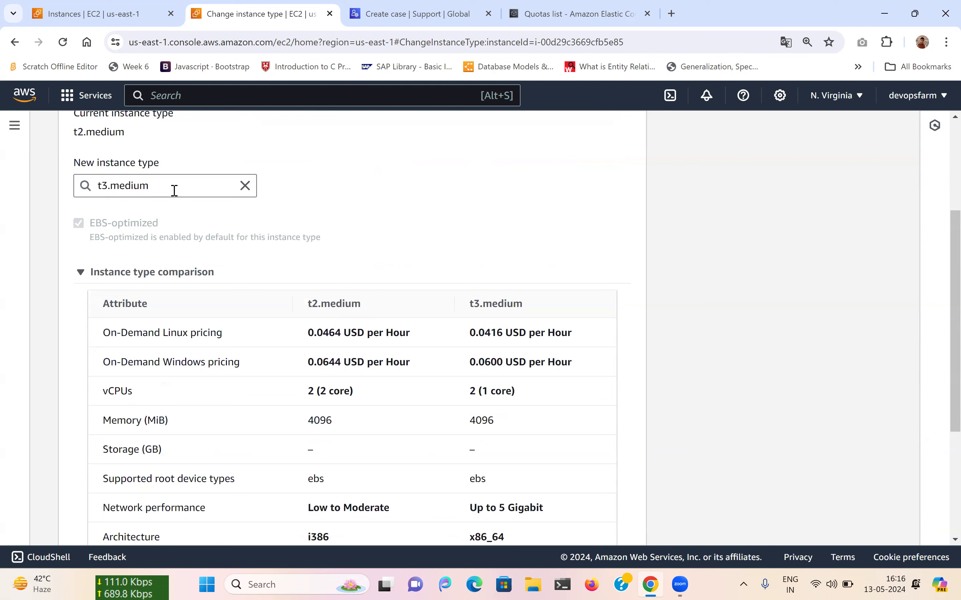
# Select t3.small as the new instance type for Inventaq Jenkins and apply it.
pyautogui.click(174, 191)
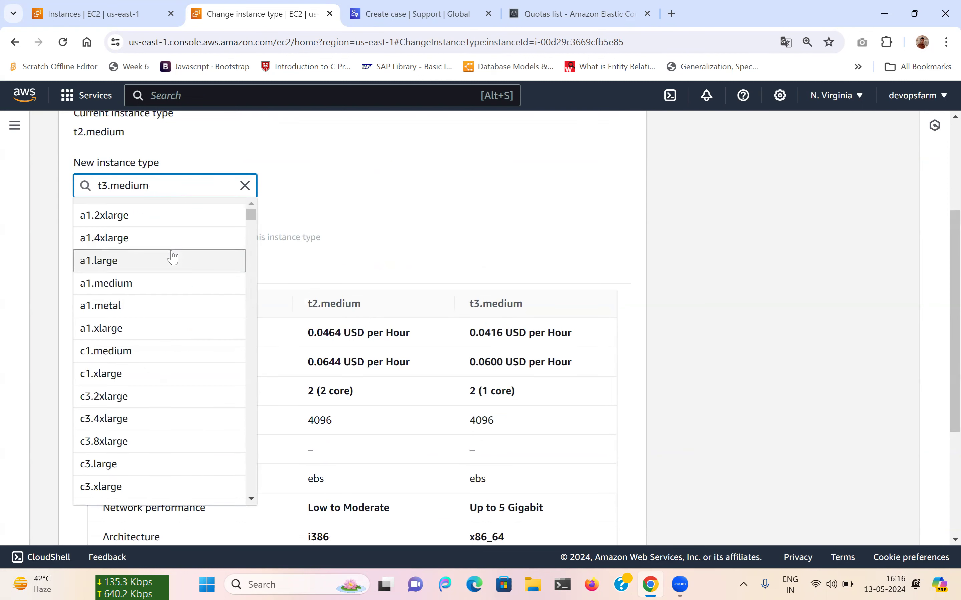
pyautogui.scroll(1, 171, 296)
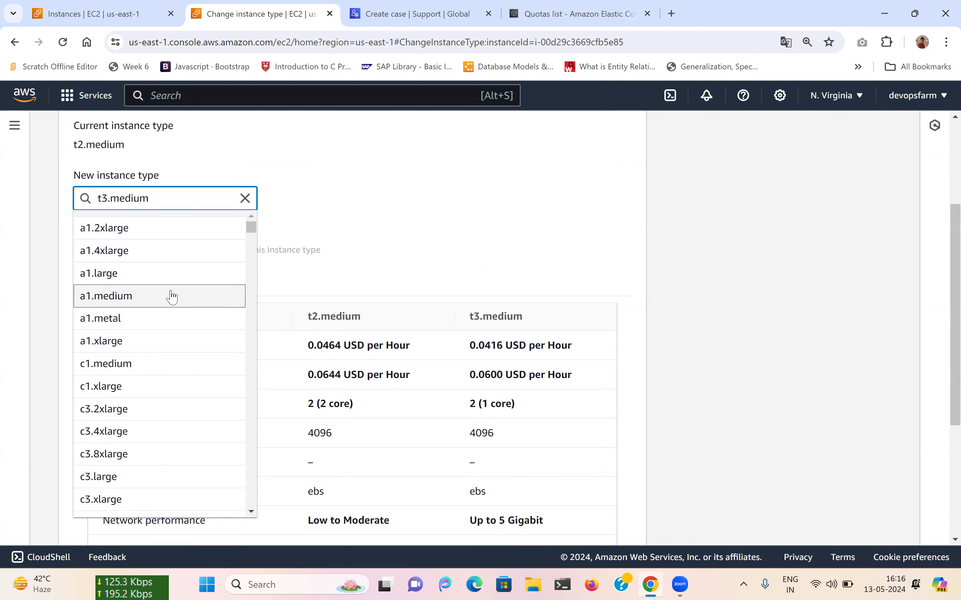
pyautogui.press('BackSpace')
pyautogui.press('BackSpace')
pyautogui.press('BackSpace')
pyautogui.press('BackSpace')
pyautogui.press('BackSpace')
pyautogui.press('BackSpace')
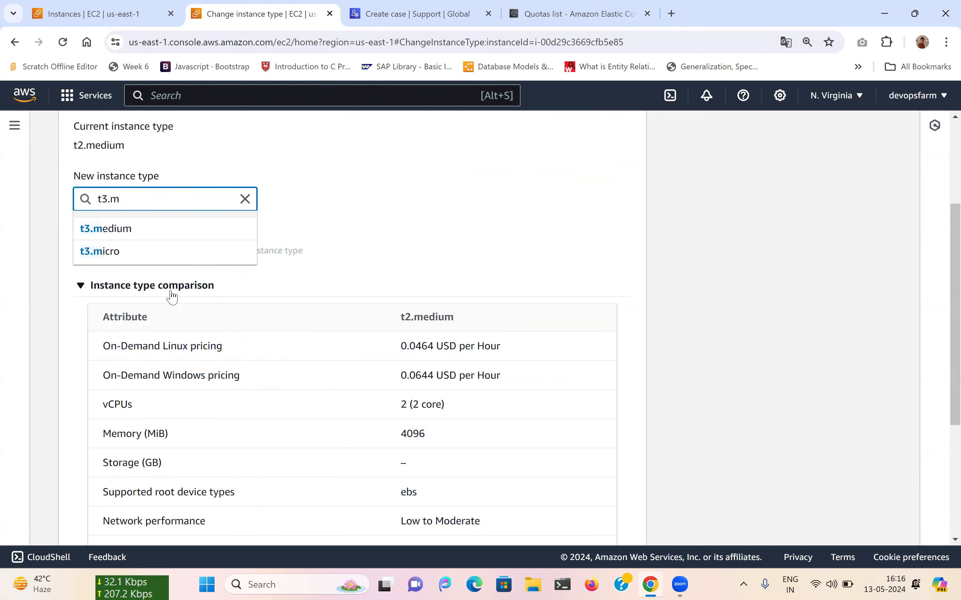
pyautogui.write('sm')
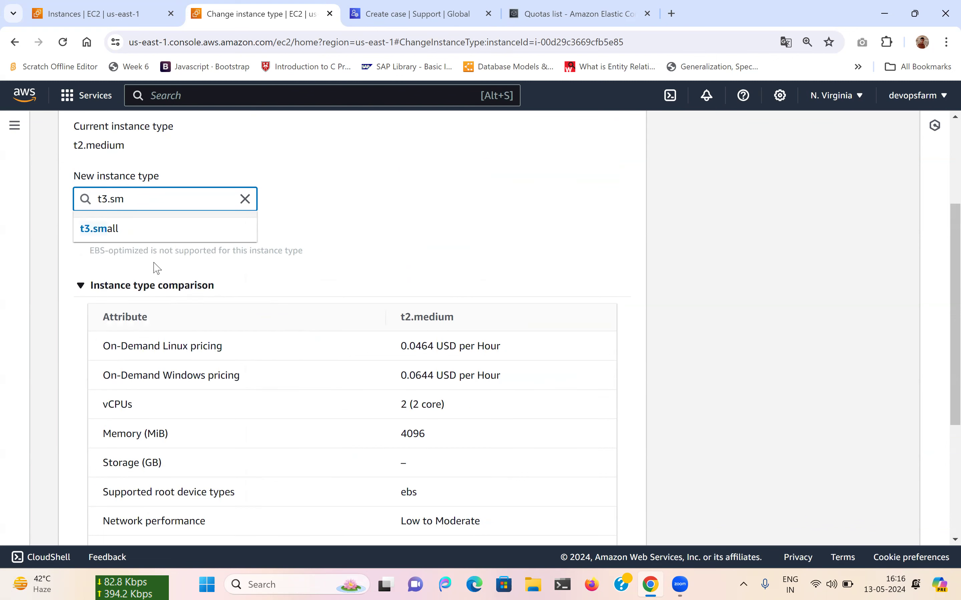
pyautogui.click(135, 232)
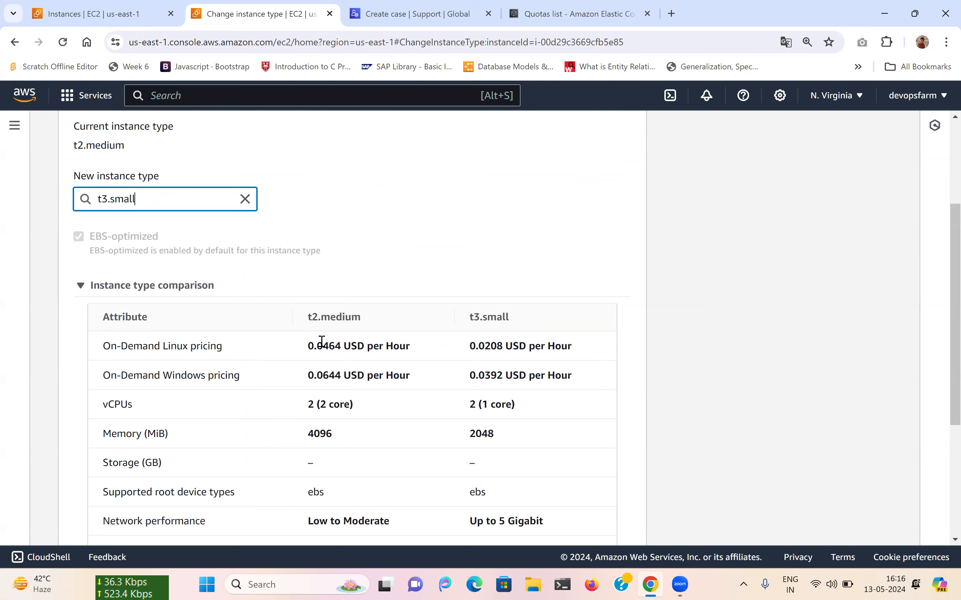
pyautogui.scroll(-2, 322, 340)
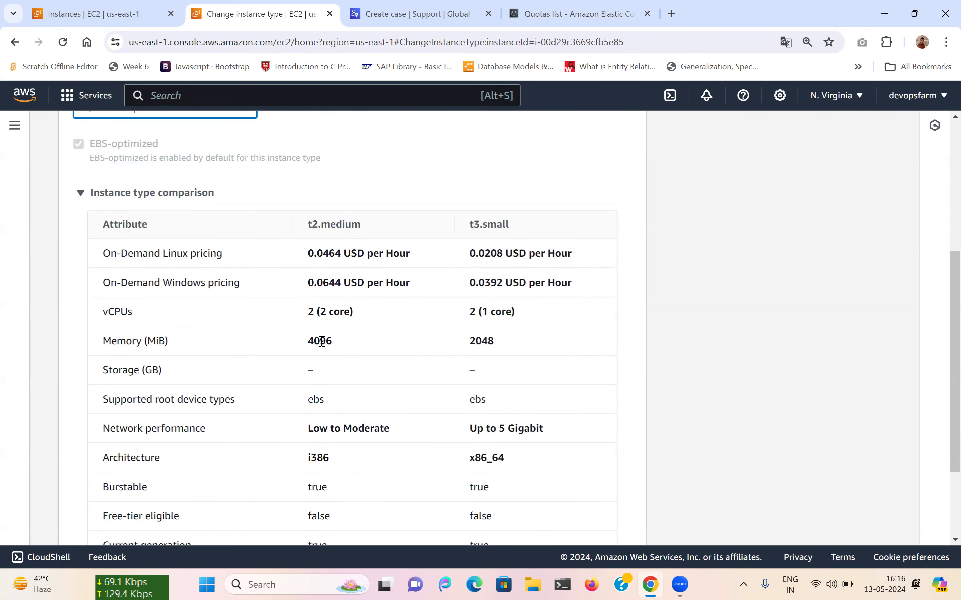
pyautogui.scroll(-3, 321, 341)
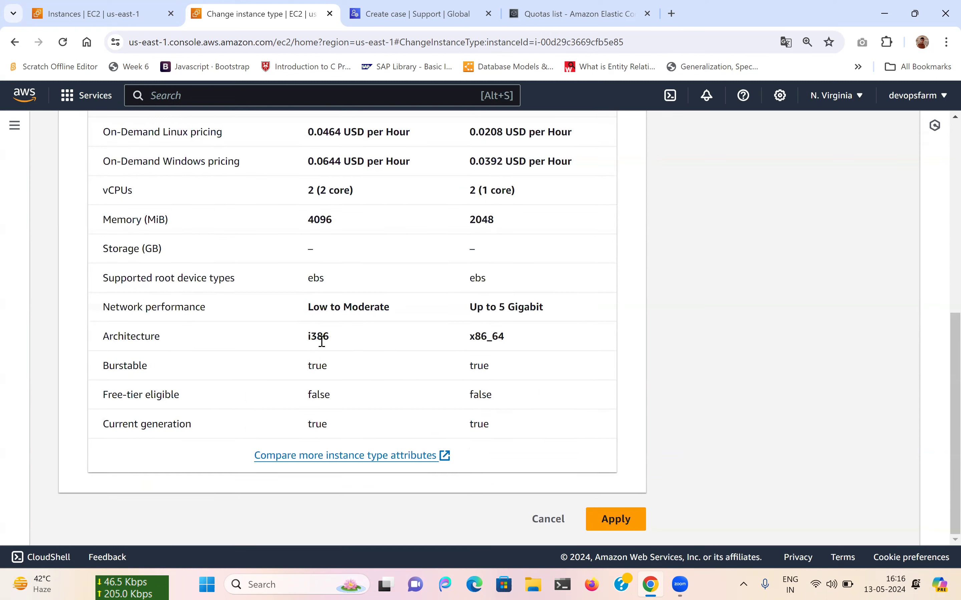
pyautogui.click(633, 519)
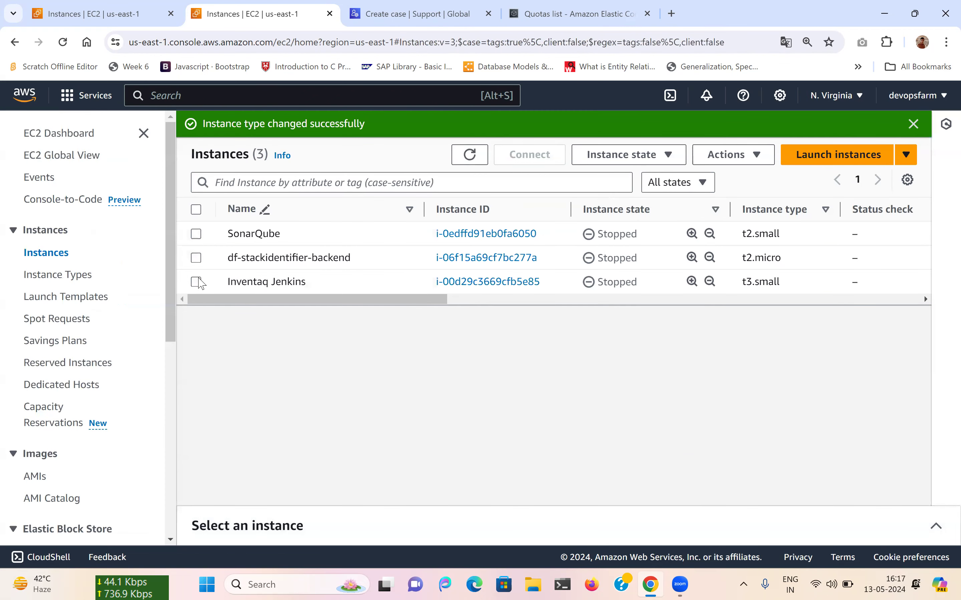
# Start Inventaq Jenkins, which fails as unsupported, and dismiss the error and success banners.
pyautogui.click(236, 285)
pyautogui.click(733, 155)
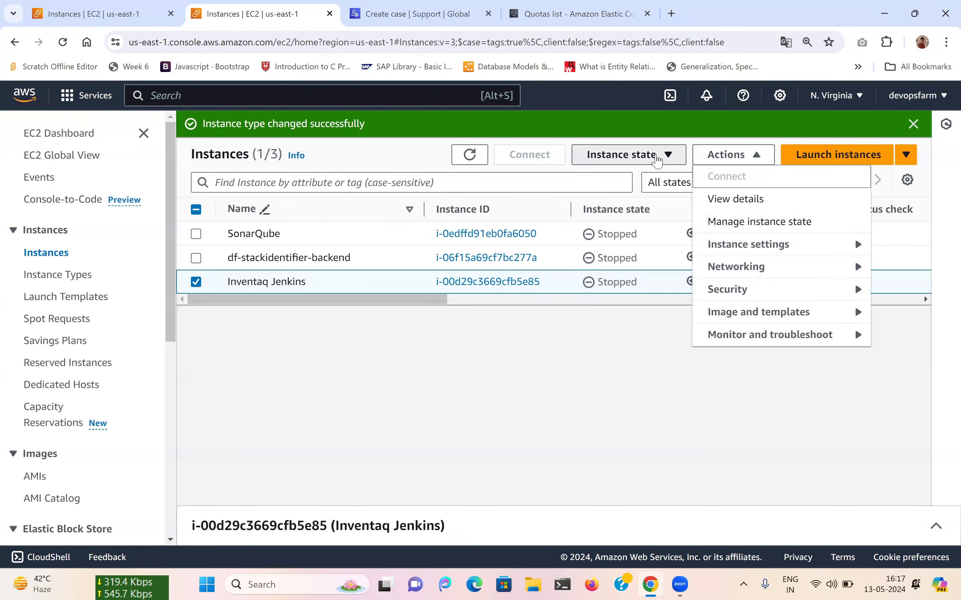
pyautogui.click(622, 155)
pyautogui.click(618, 199)
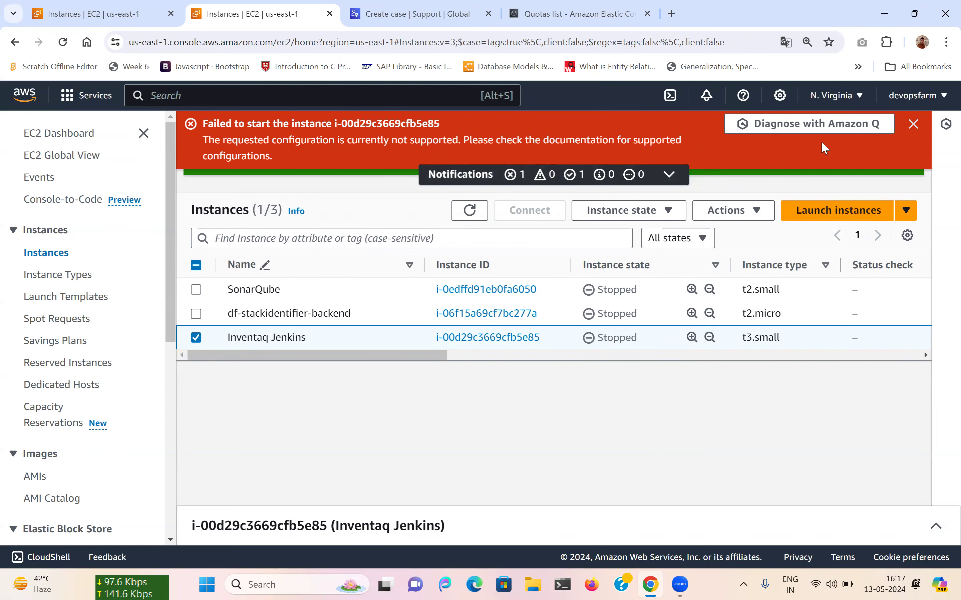
pyautogui.click(914, 125)
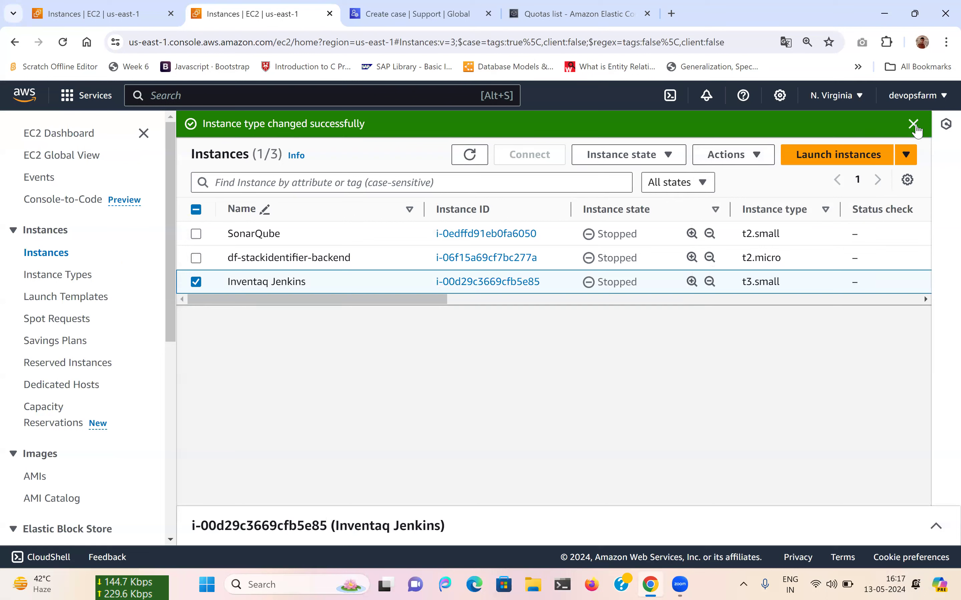
pyautogui.click(913, 124)
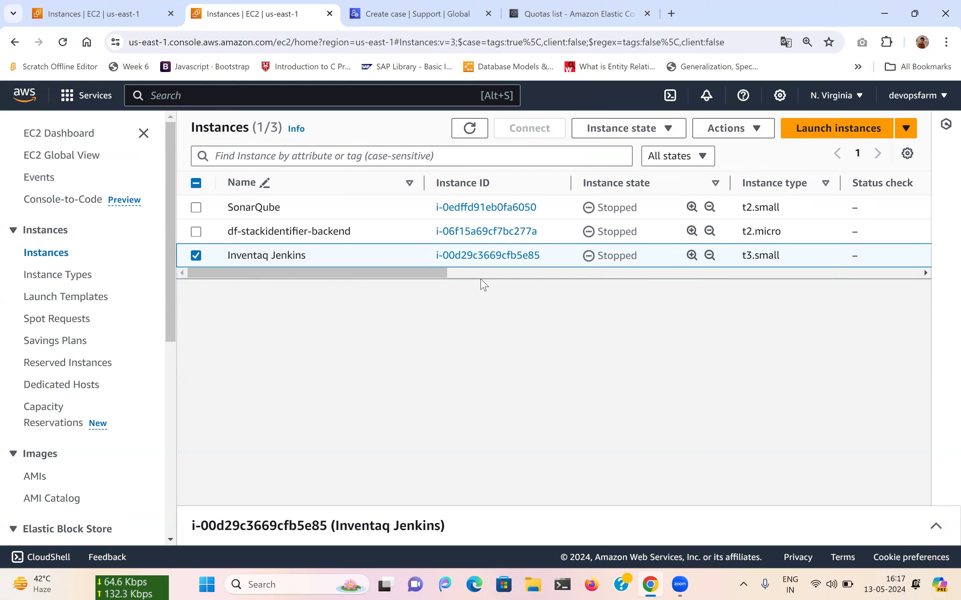
# Open the Change instance type page for Inventaq Jenkins again via Actions > Instance settings.
pyautogui.click(651, 131)
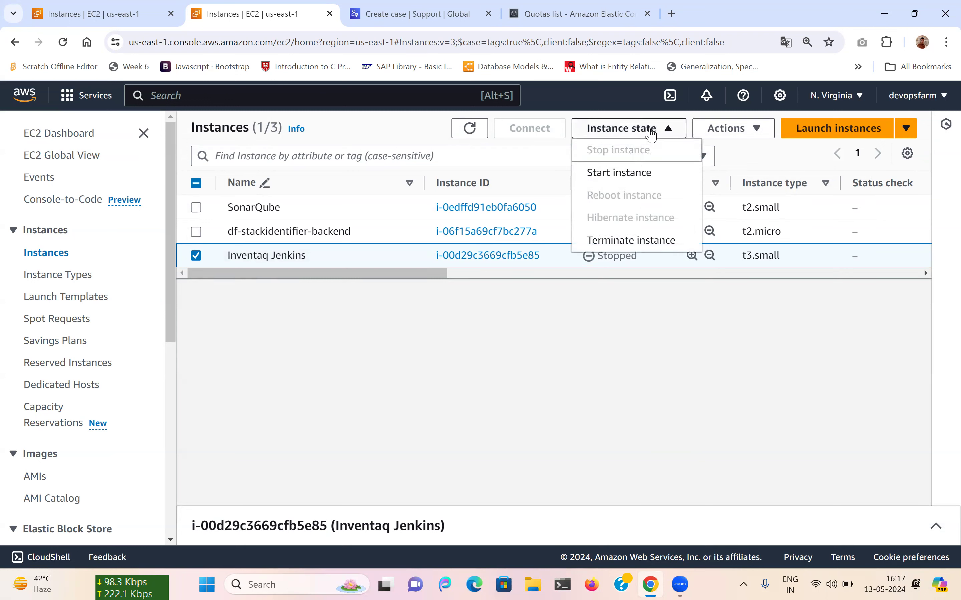
pyautogui.click(729, 128)
pyautogui.moveTo(725, 230)
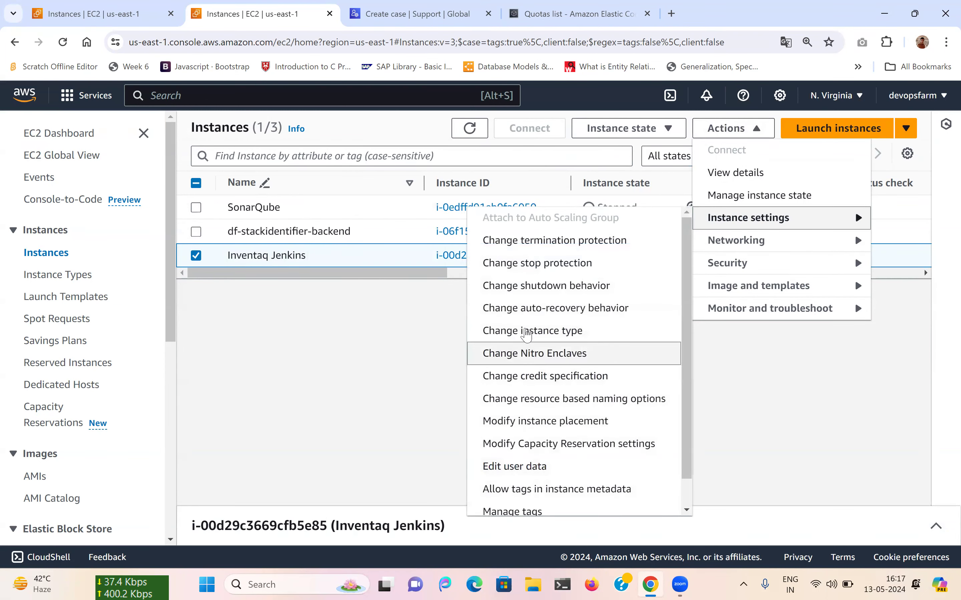
pyautogui.click(524, 331)
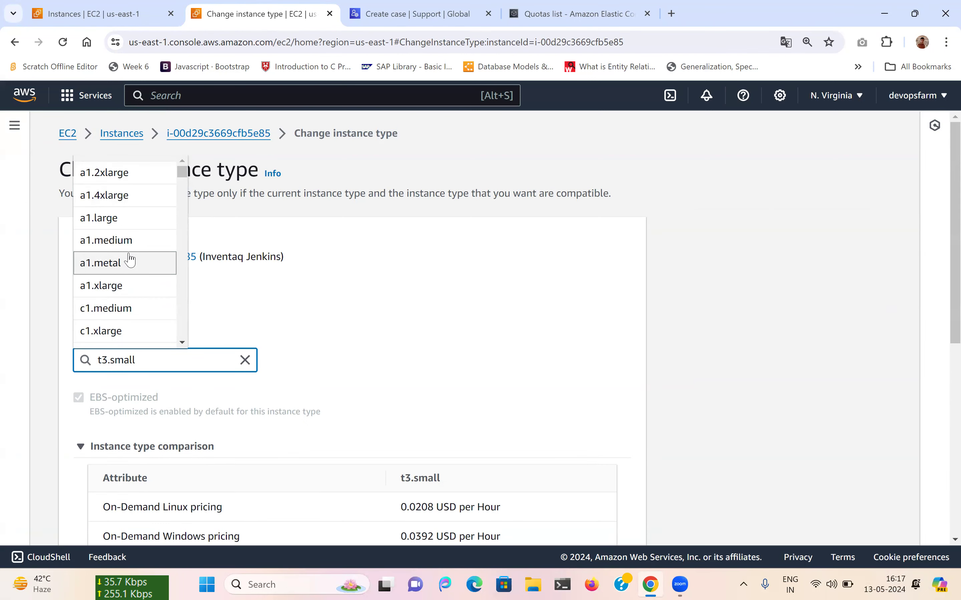
# Switch Inventaq Jenkins from t3.small to t3.medium and apply the change.
pyautogui.press('BackSpace')
pyautogui.press('BackSpace')
pyautogui.press('BackSpace')
pyautogui.press('BackSpace')
pyautogui.press('BackSpace')
pyautogui.write('m')
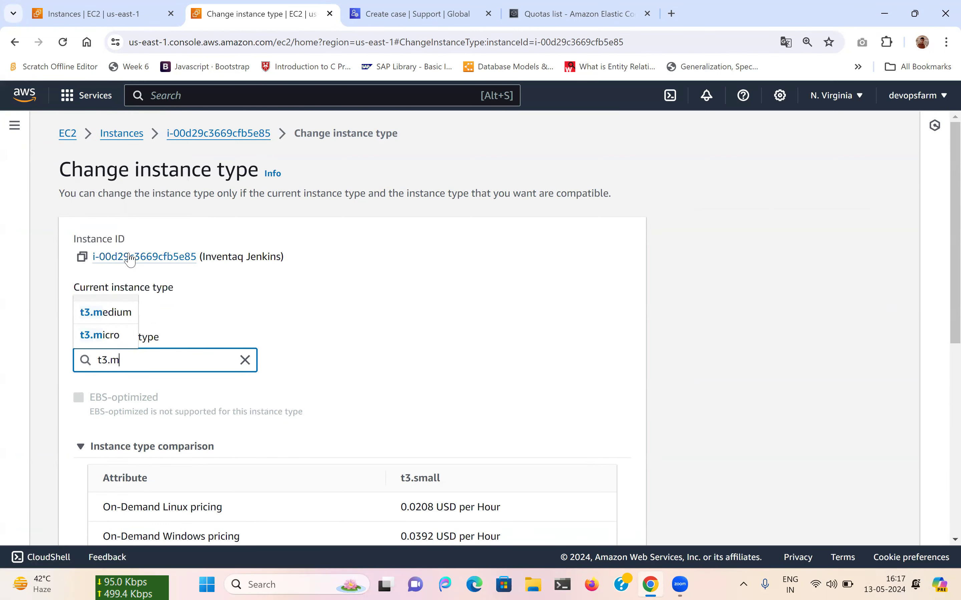
pyautogui.click(99, 311)
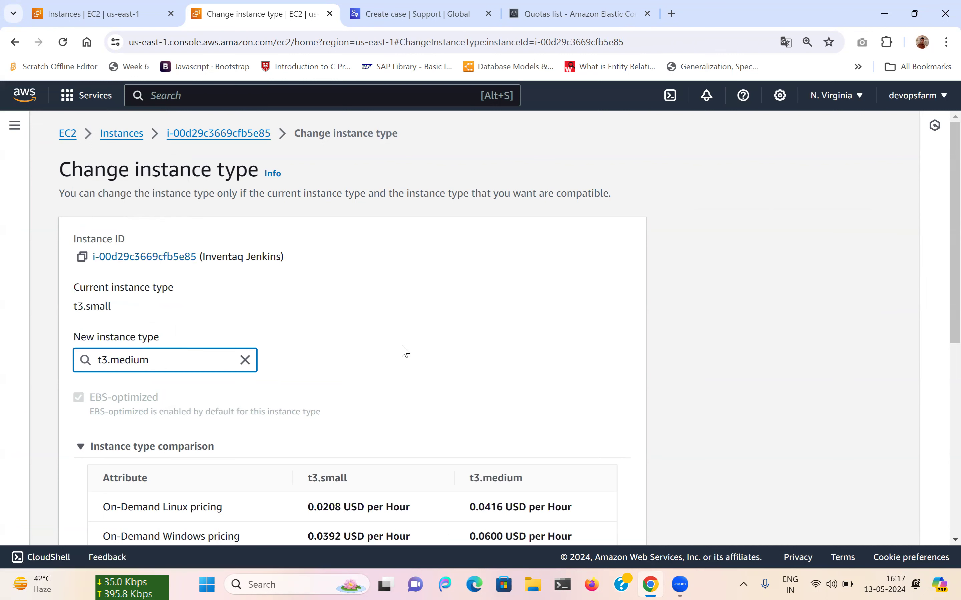
pyautogui.scroll(-8, 401, 349)
pyautogui.click(600, 517)
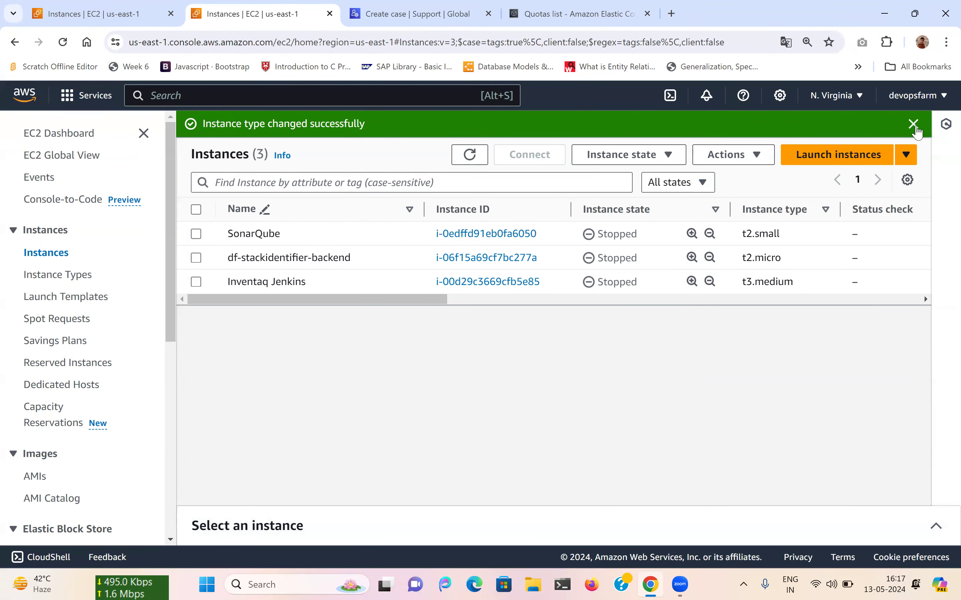
# Try to start the Inventaq Jenkins instance, which fails as unsupported, then dismiss the error.
pyautogui.click(913, 124)
pyautogui.click(468, 129)
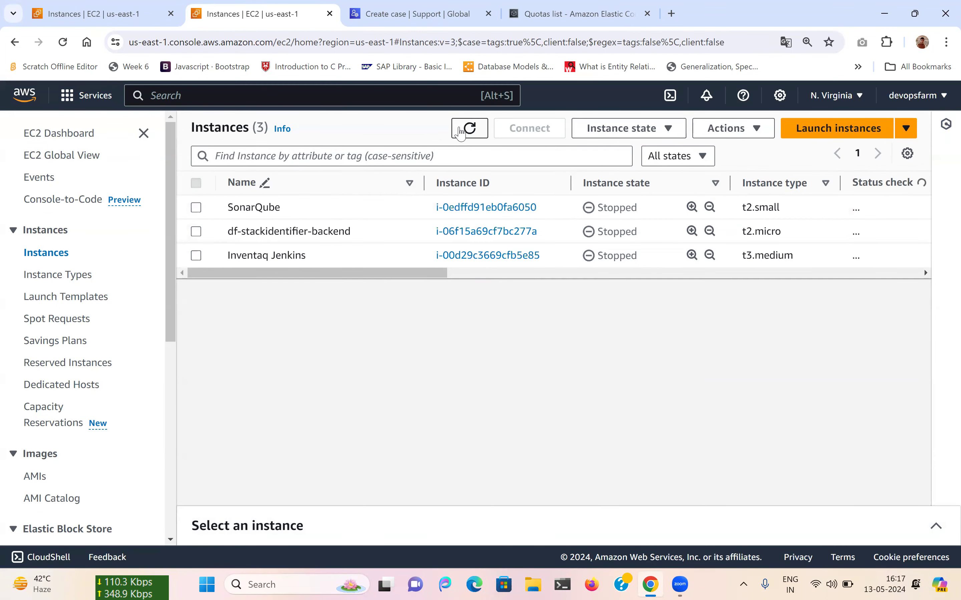
pyautogui.click(195, 256)
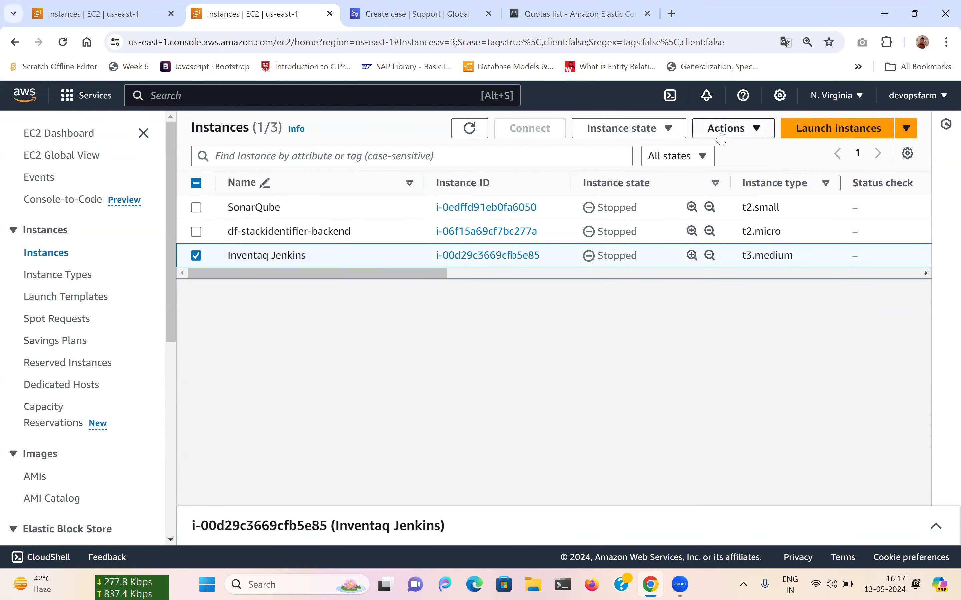
pyautogui.click(660, 128)
pyautogui.click(615, 172)
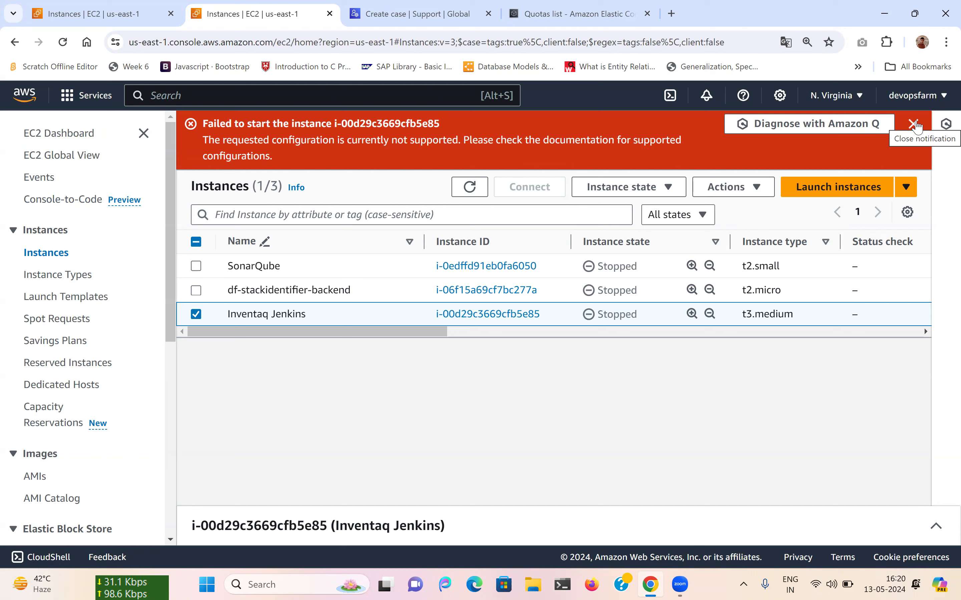
pyautogui.click(914, 124)
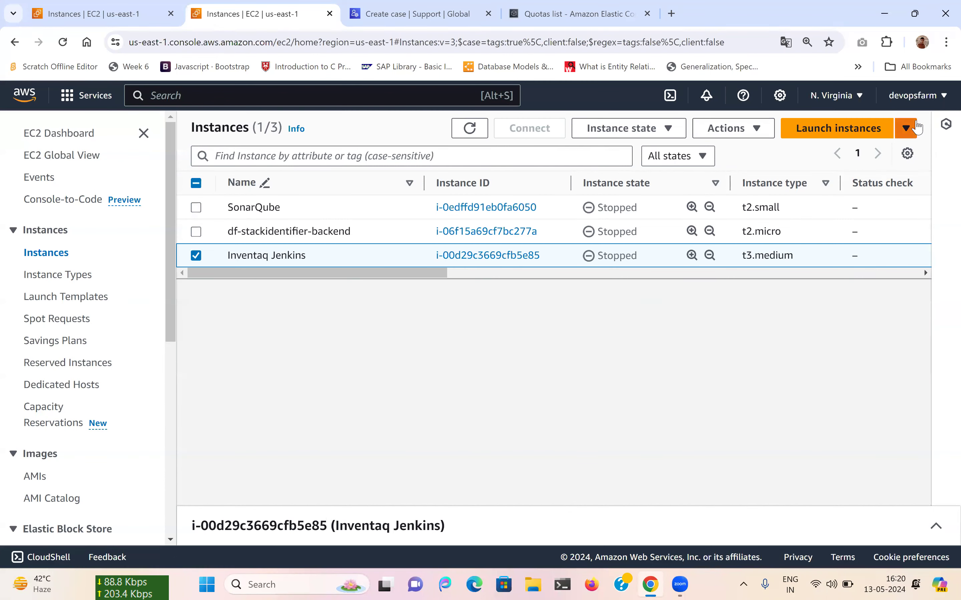
# Refresh the list, check the Instance state and Actions menus, and show Inventaq Jenkins details, still Stopped.
pyautogui.click(471, 129)
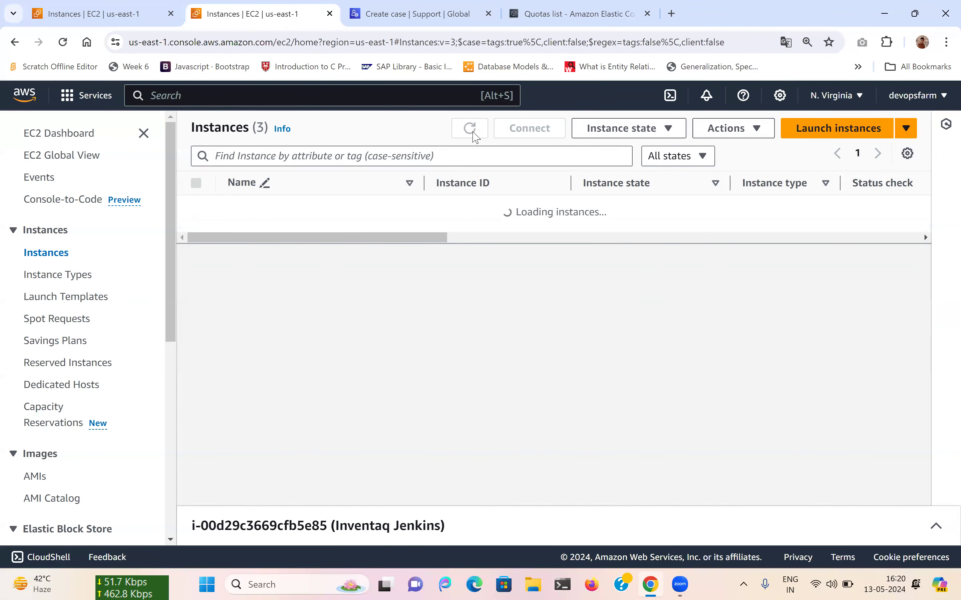
pyautogui.click(474, 135)
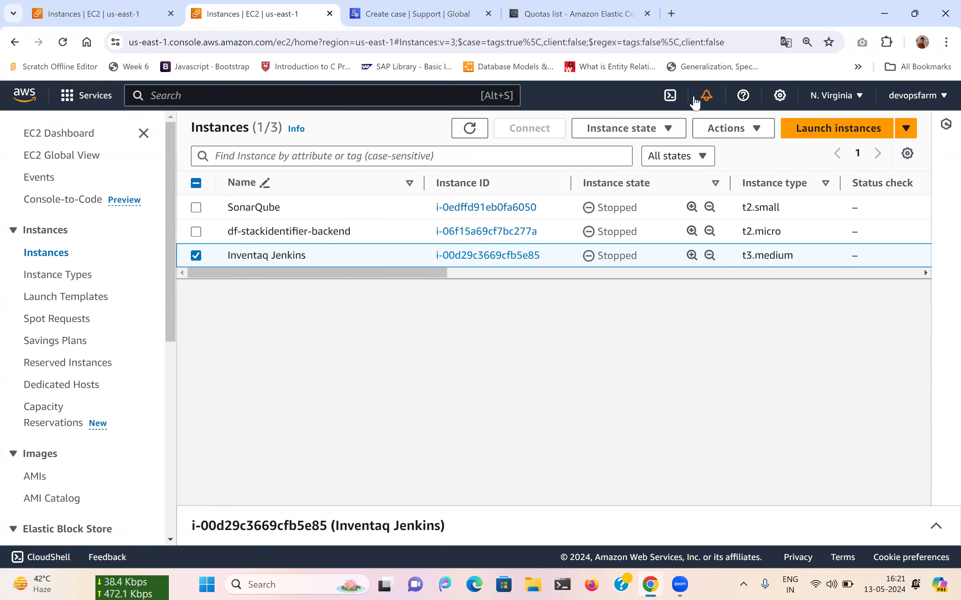
pyautogui.click(663, 128)
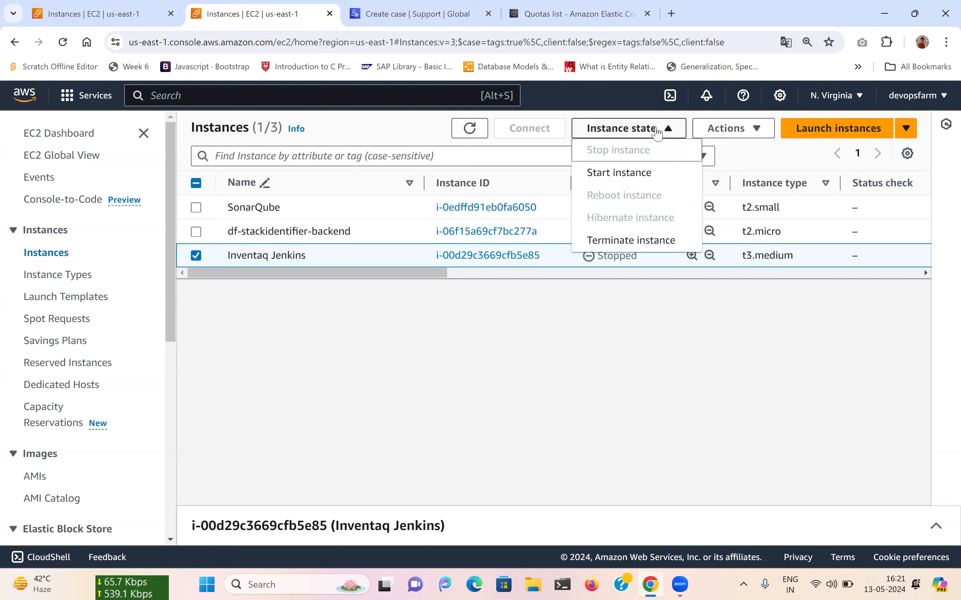
pyautogui.click(726, 129)
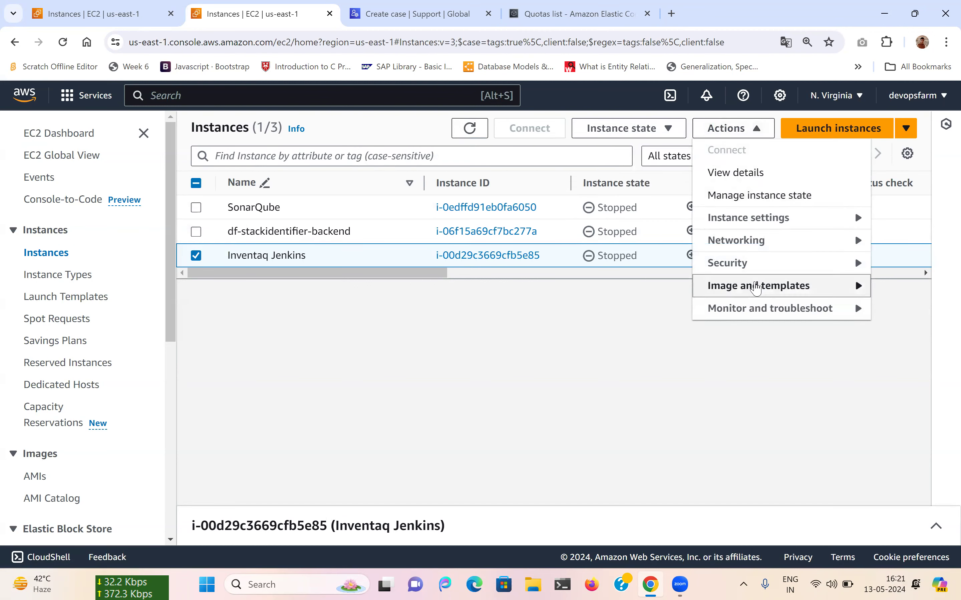
pyautogui.click(616, 360)
pyautogui.moveTo(413, 273); pyautogui.dragTo(298, 347)
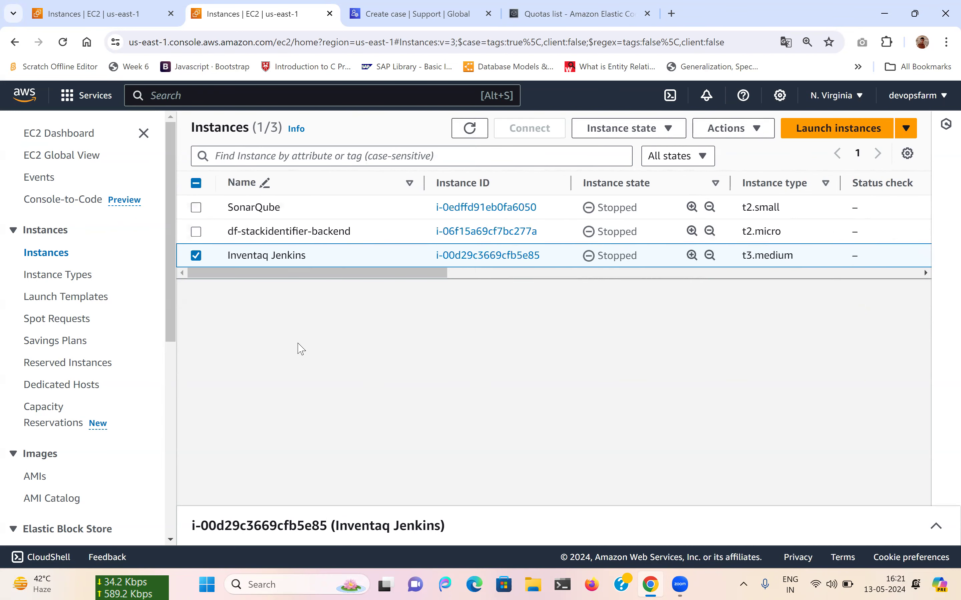
pyautogui.click(681, 521)
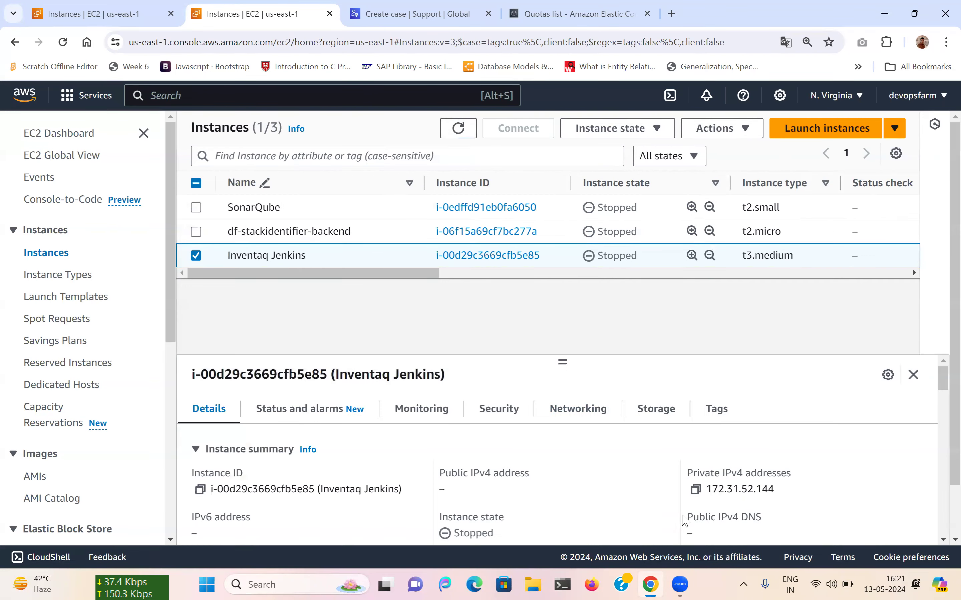
# Enlarge and review Inventaq Jenkins's Details and Security tabs, then collapse the details pane.
pyautogui.scroll(-1, 605, 411)
pyautogui.scroll(1, 601, 409)
pyautogui.moveTo(563, 360); pyautogui.dragTo(557, 262)
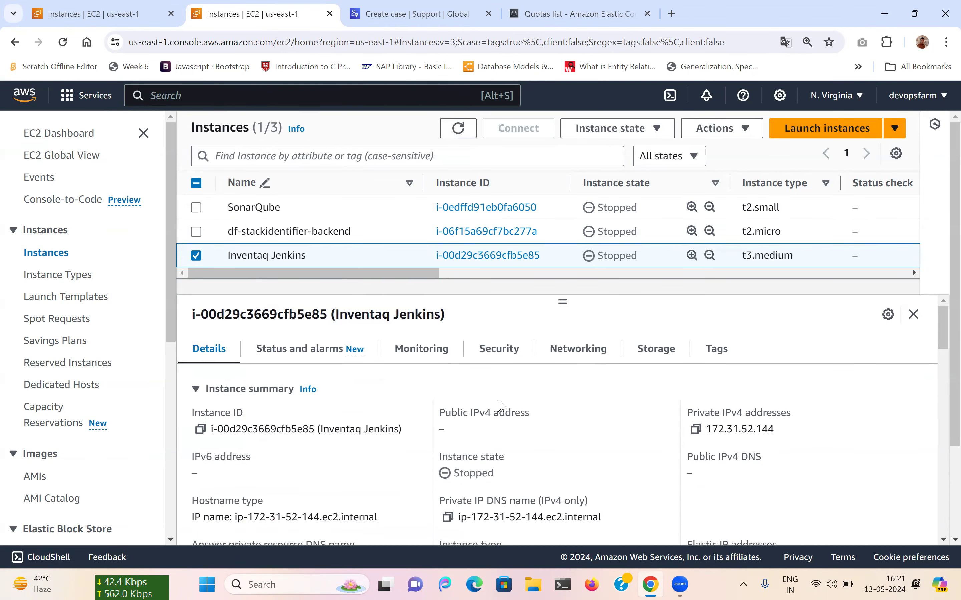
pyautogui.scroll(-1, 498, 405)
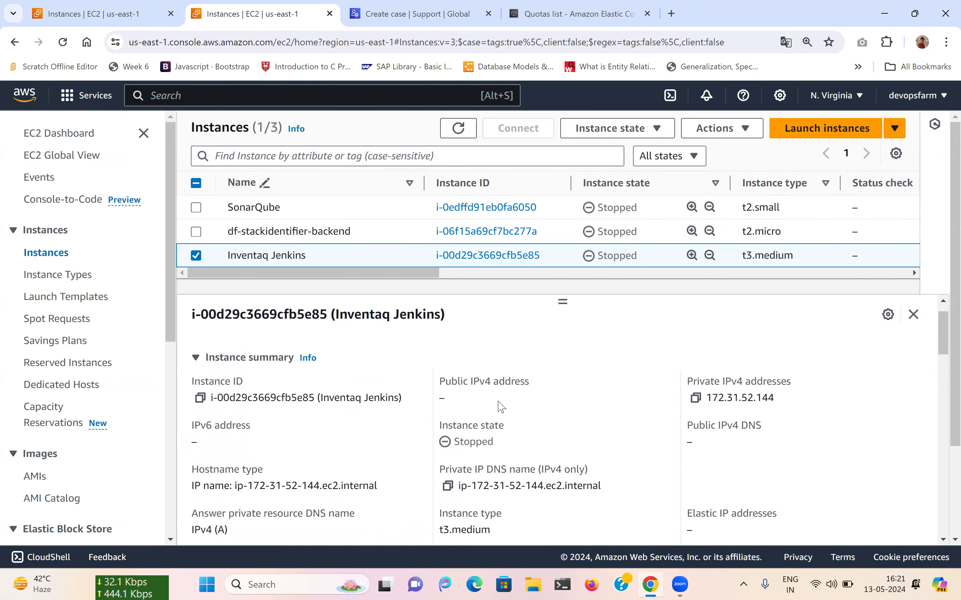
pyautogui.scroll(-1, 501, 407)
pyautogui.scroll(2, 488, 402)
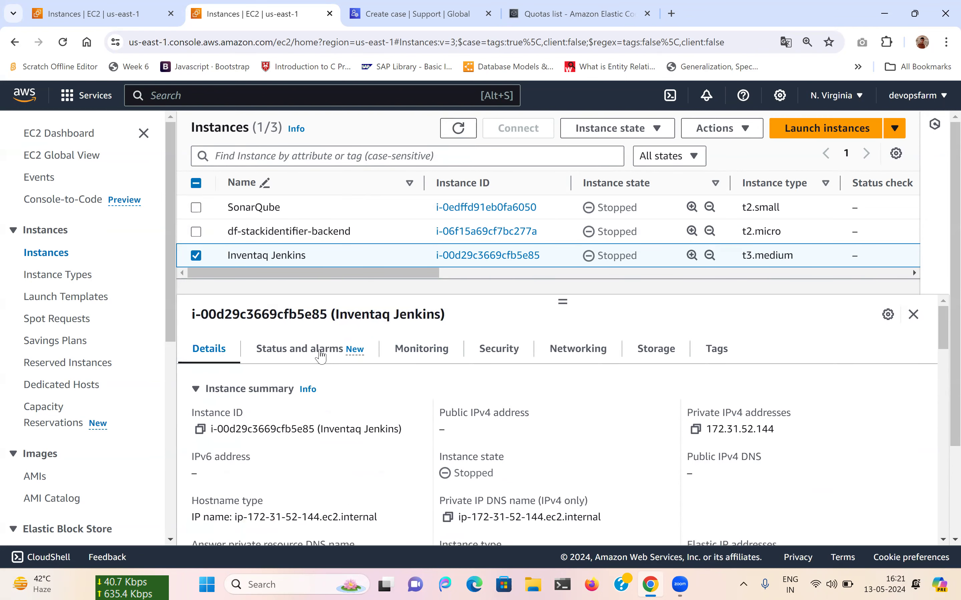
pyautogui.click(509, 357)
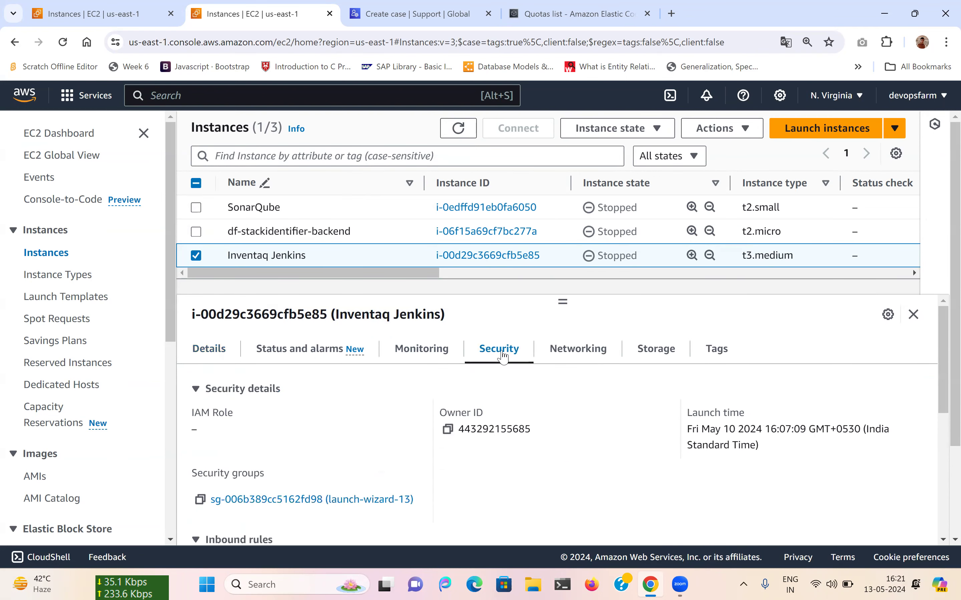
pyautogui.click(914, 316)
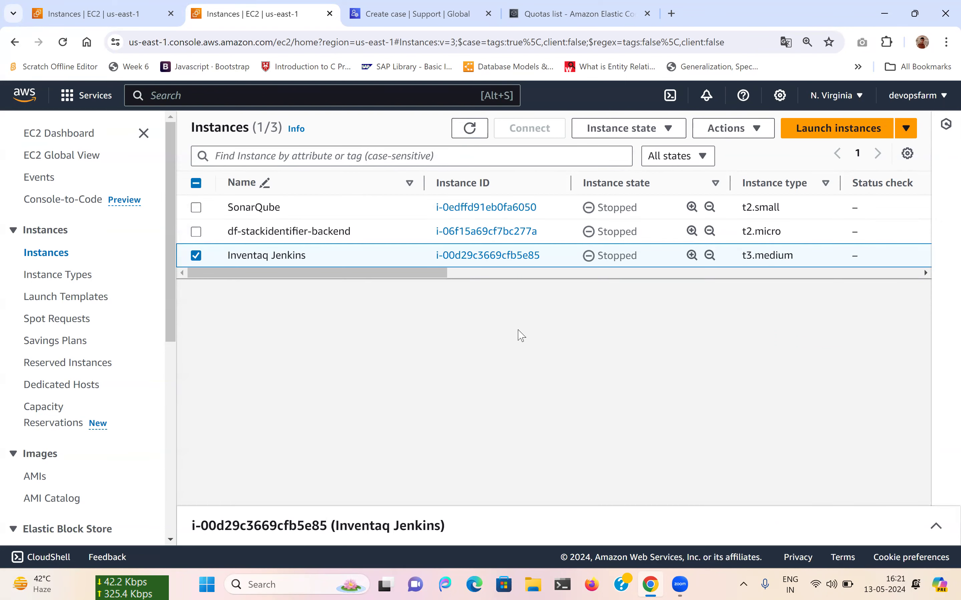
pyautogui.click(669, 138)
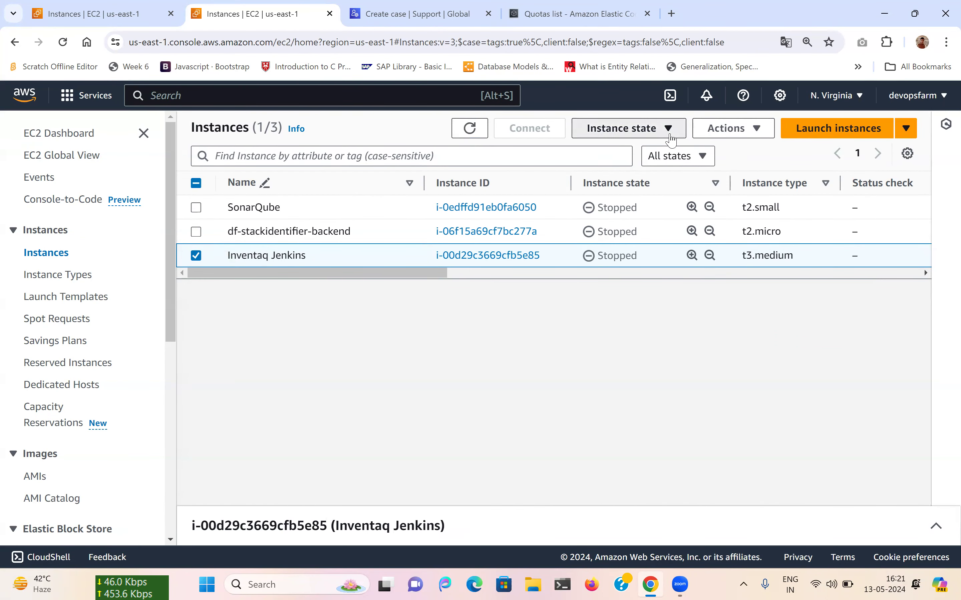
pyautogui.click(723, 138)
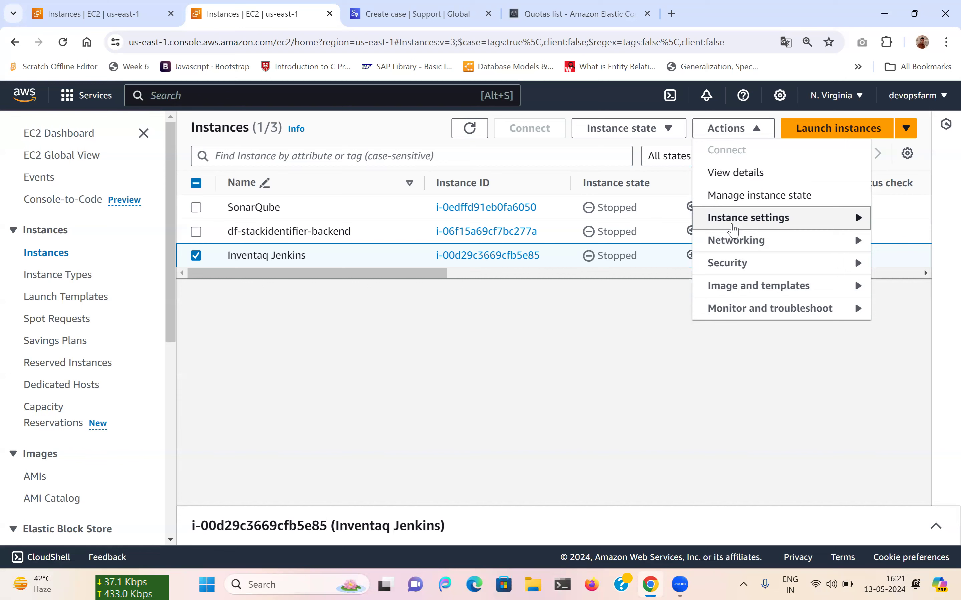
pyautogui.click(733, 230)
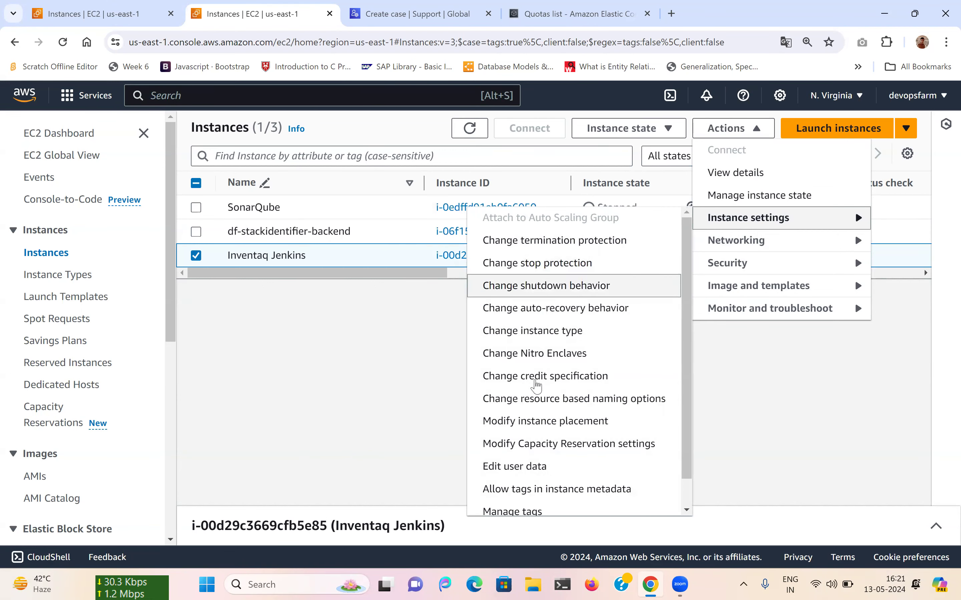
pyautogui.scroll(-1, 543, 437)
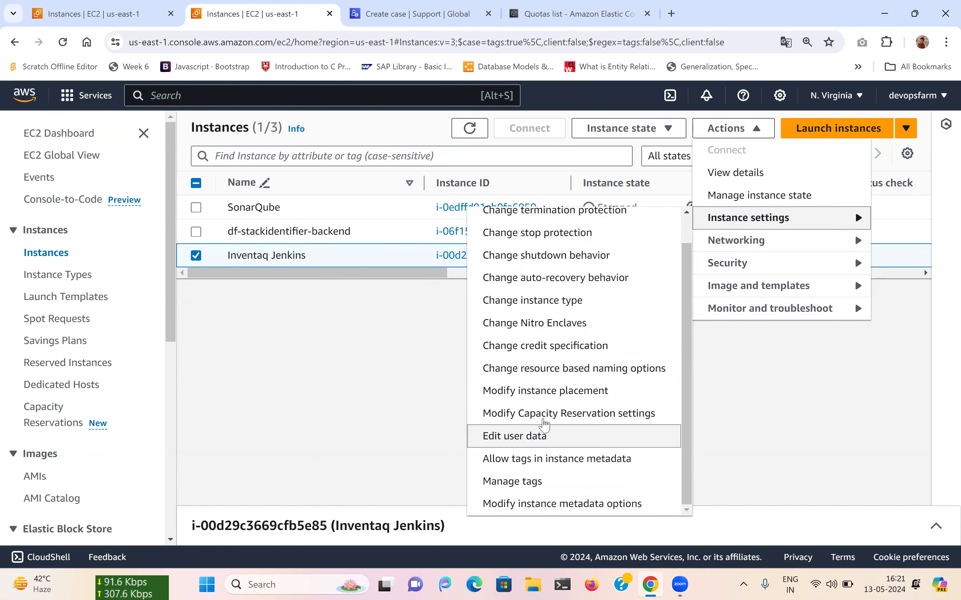
pyautogui.scroll(1, 546, 397)
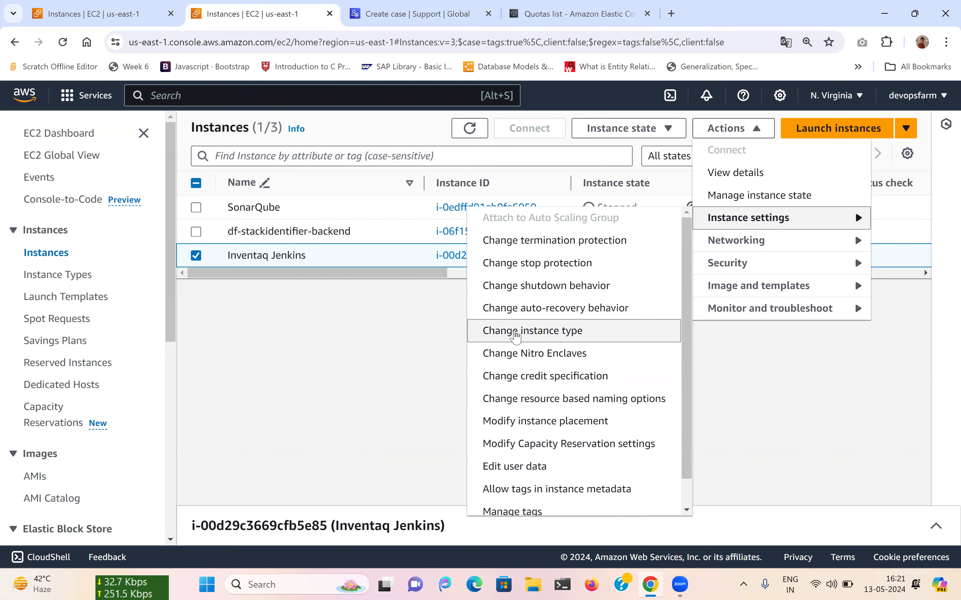
pyautogui.click(515, 335)
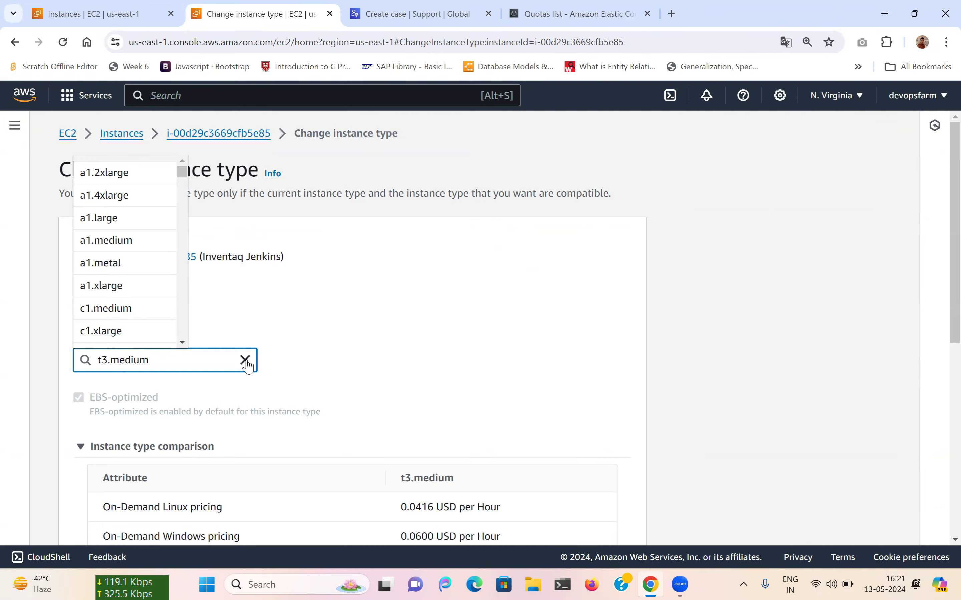
pyautogui.click(424, 362)
pyautogui.scroll(-5, 424, 363)
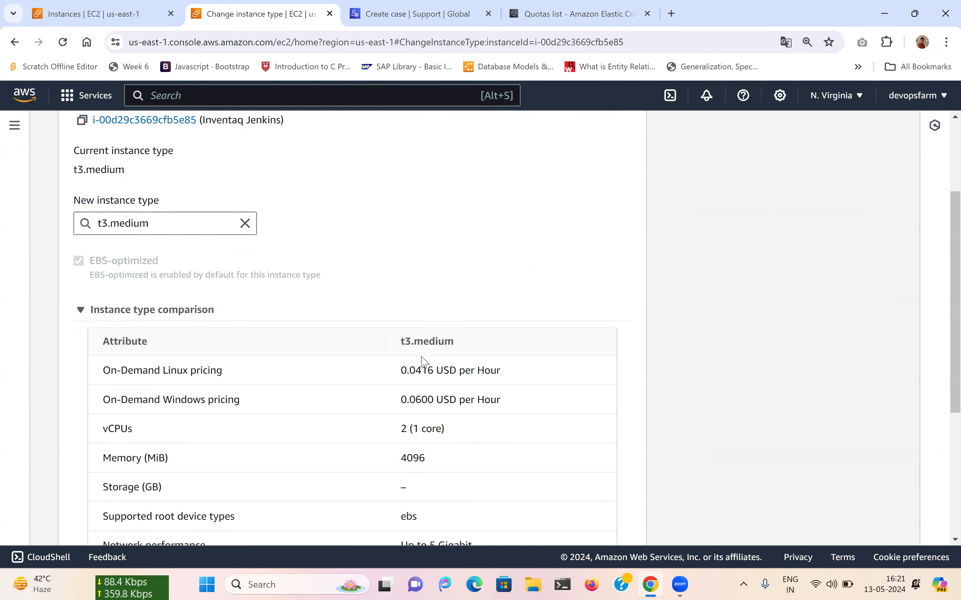
pyautogui.scroll(-3, 425, 363)
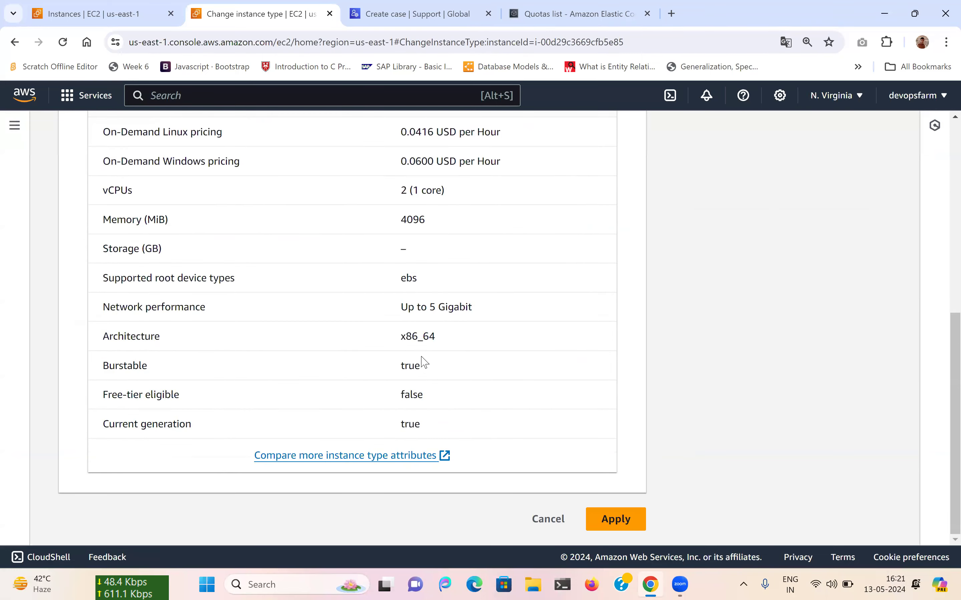
pyautogui.scroll(10, 424, 362)
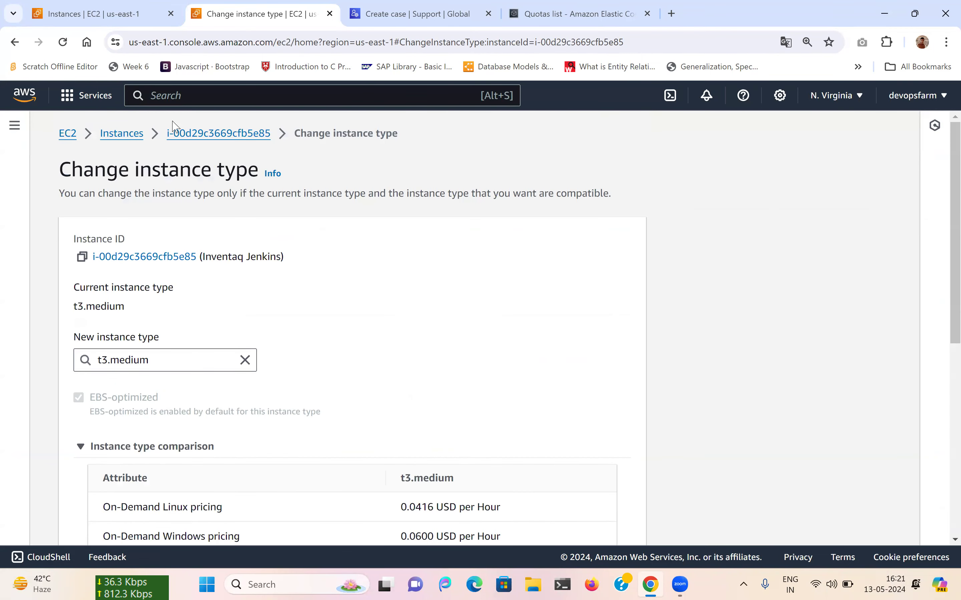
pyautogui.click(121, 135)
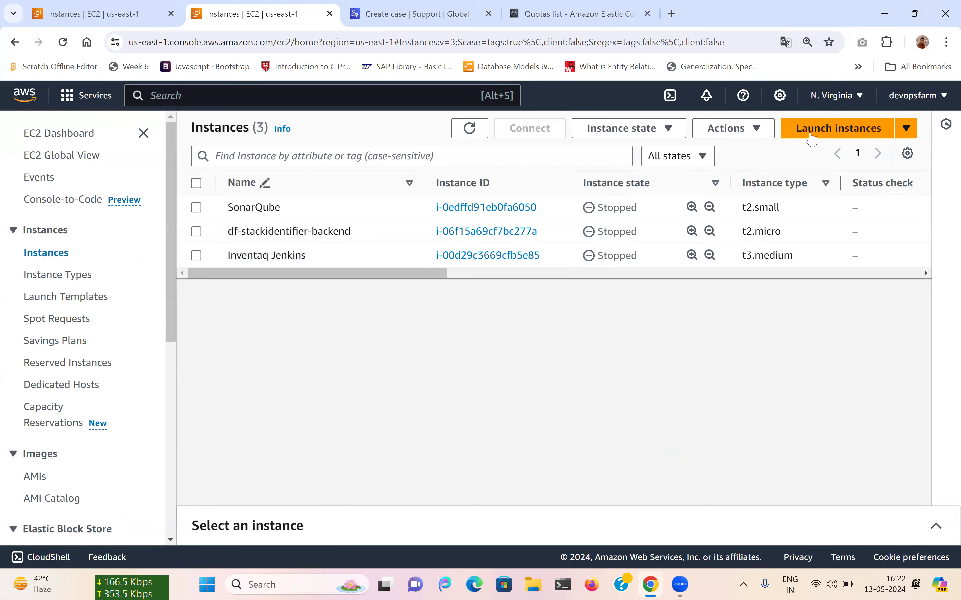
# Start launching a new instance named 'Inventaq Jenkins 2'.
pyautogui.click(840, 127)
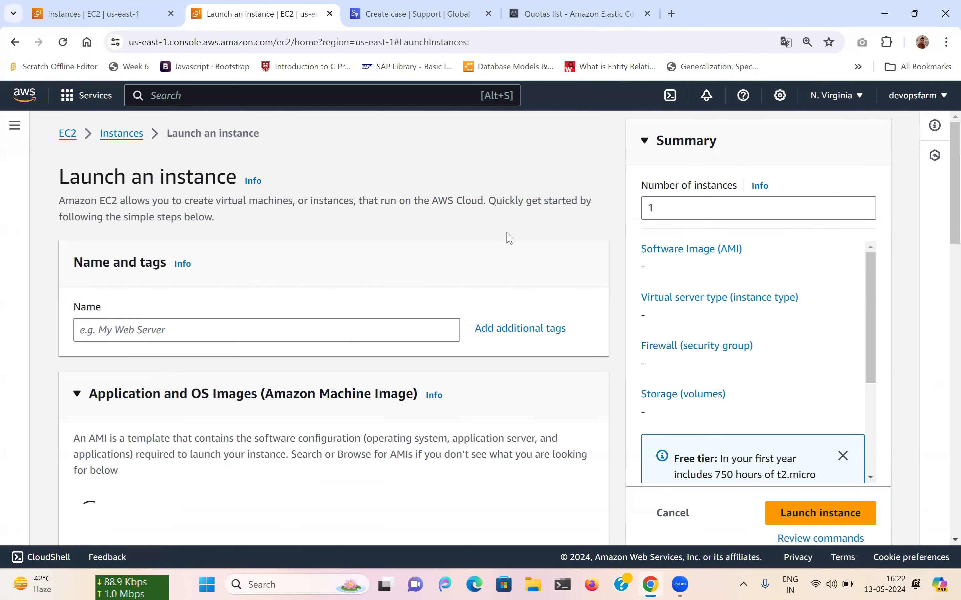
pyautogui.click(174, 335)
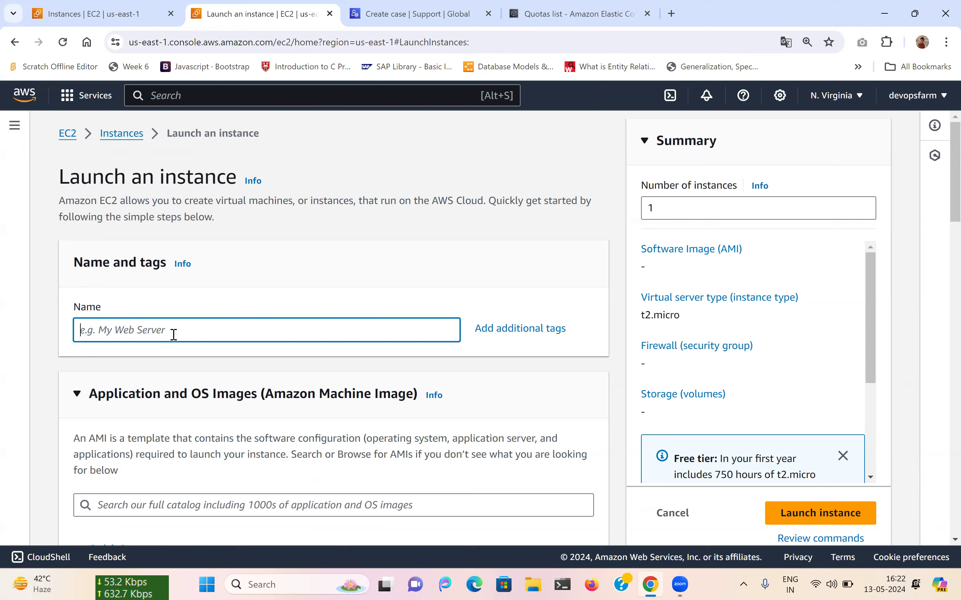
pyautogui.write('Inventaq')
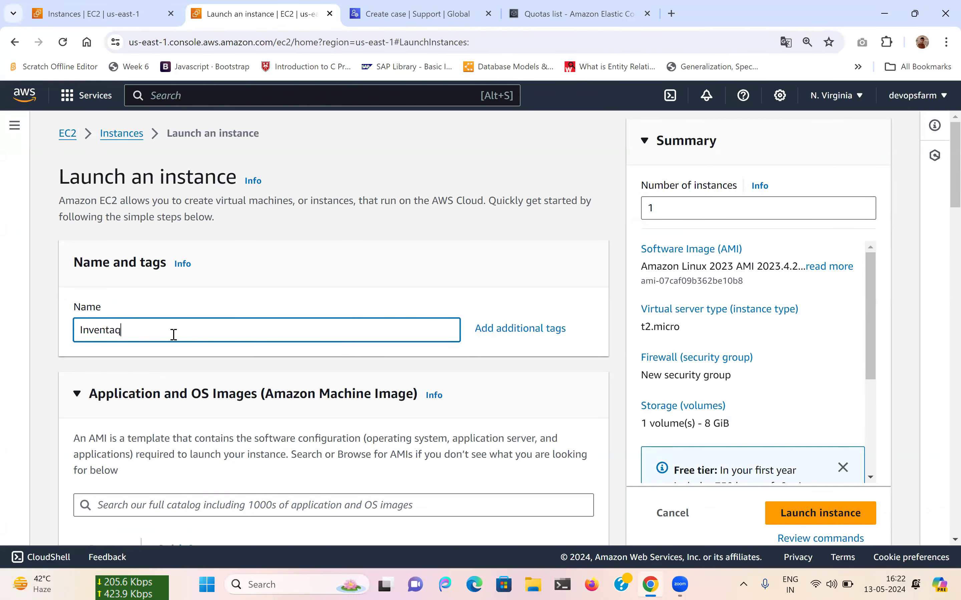
pyautogui.write(' Jenk')
pyautogui.press('BackSpace')
pyautogui.press('BackSpace')
pyautogui.write('kins 2')
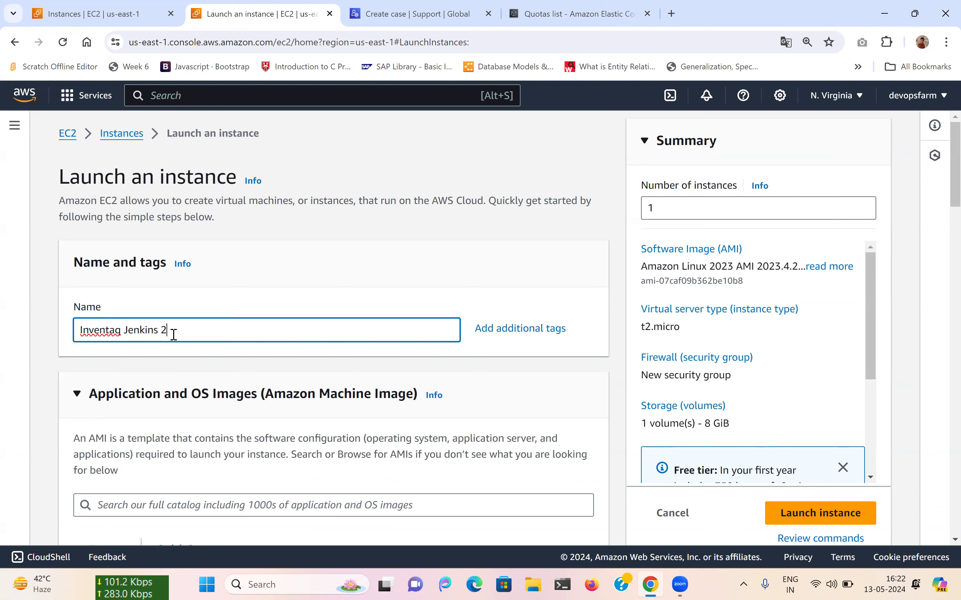
# Choose the Red Hat AMI, bringing up the settings-change confirmation.
pyautogui.scroll(-4, 173, 335)
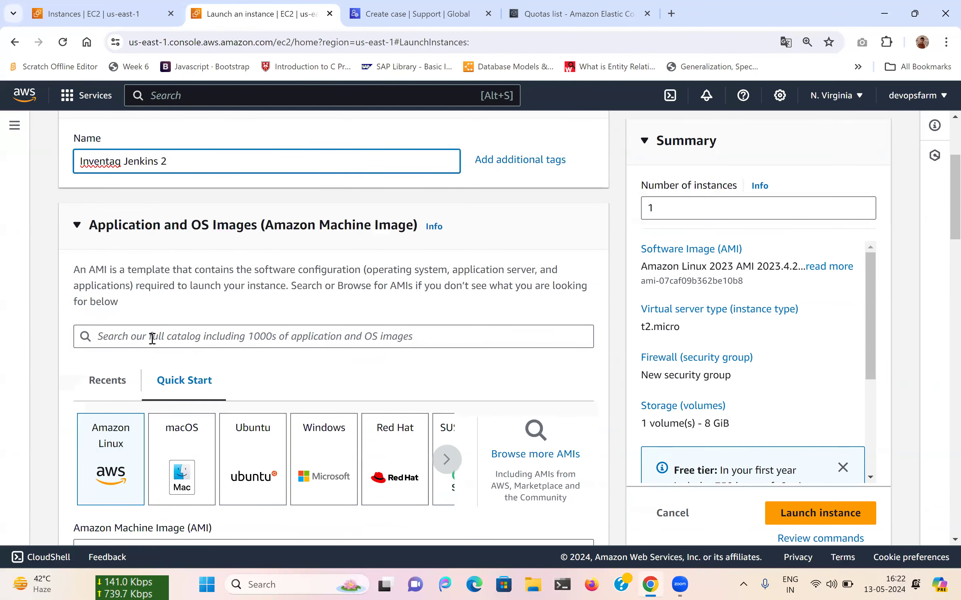
pyautogui.scroll(-2, 372, 431)
pyautogui.click(397, 403)
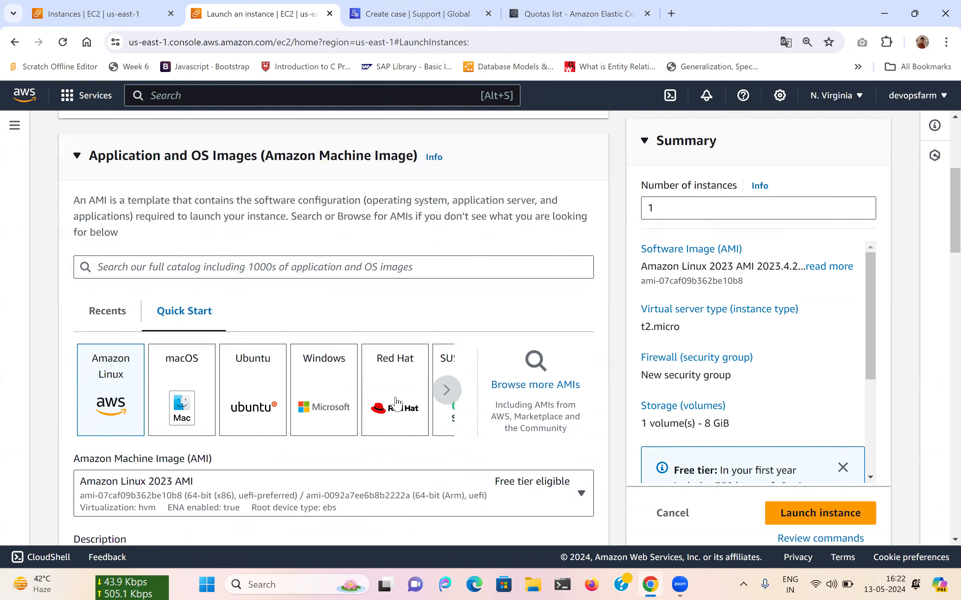
pyautogui.scroll(-7, 395, 399)
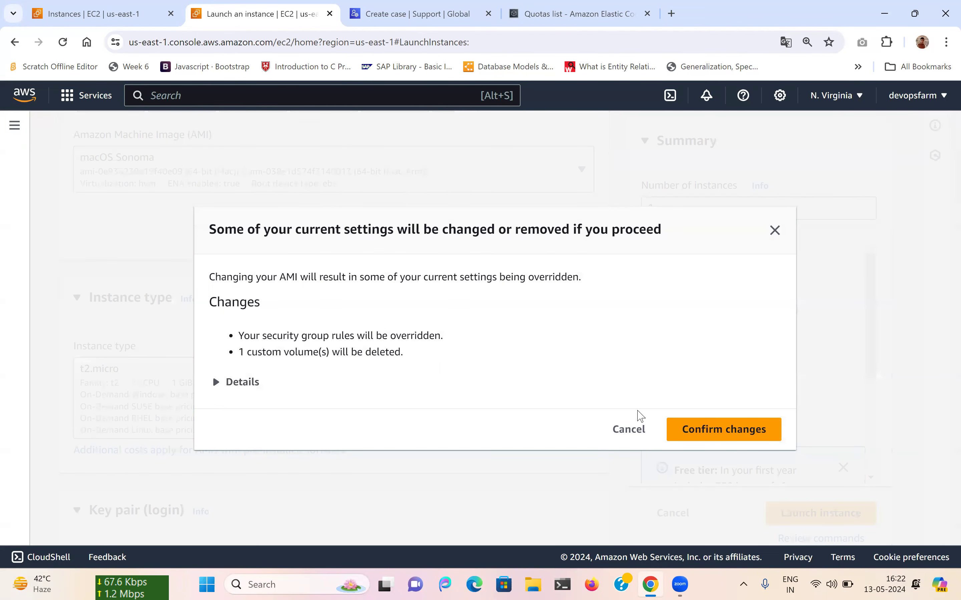
# Confirm the Red Hat AMI change and set the instance type to t3.medium.
pyautogui.click(630, 430)
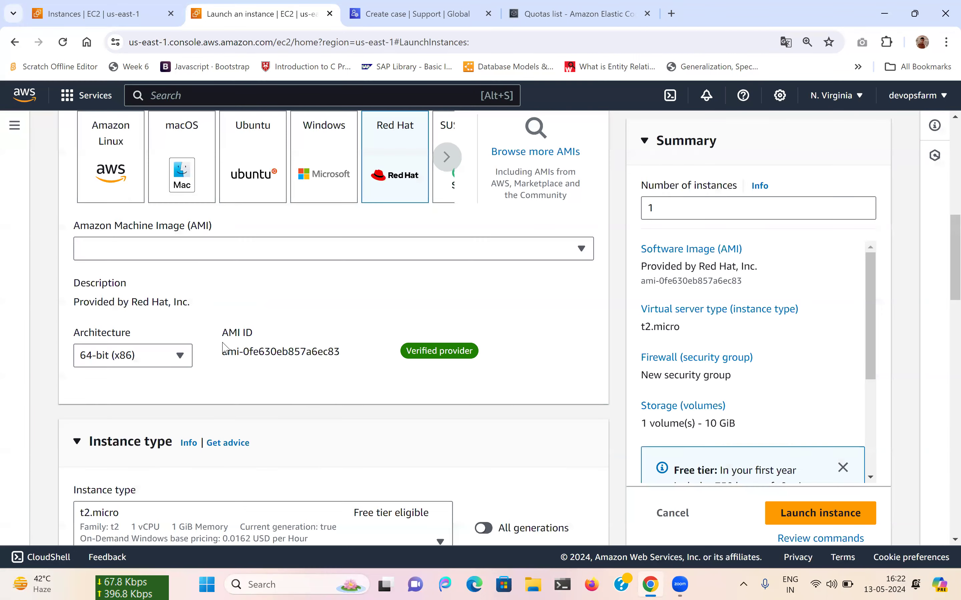
pyautogui.scroll(-2, 168, 358)
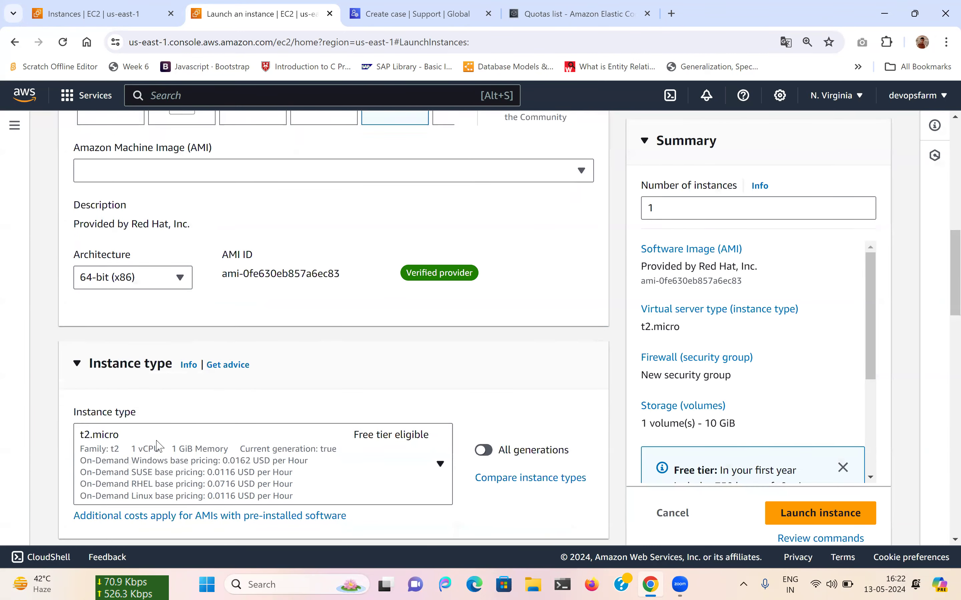
pyautogui.click(158, 445)
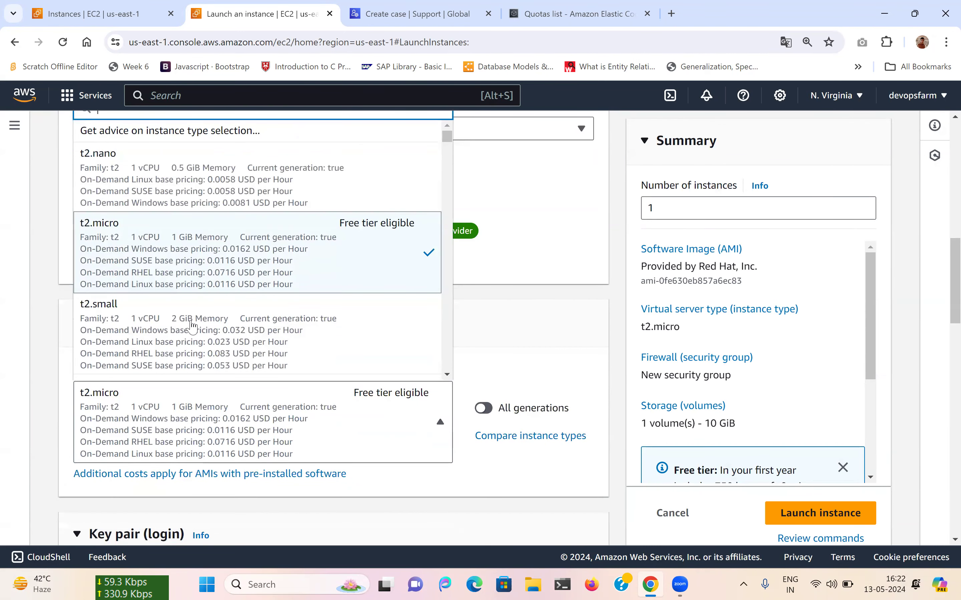
pyautogui.scroll(-10, 192, 326)
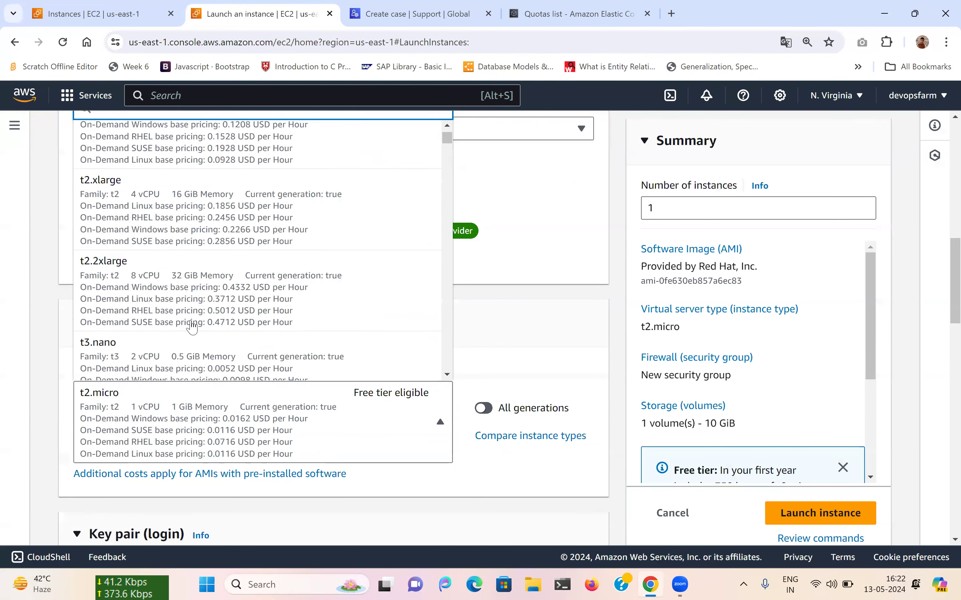
pyautogui.scroll(-4, 192, 325)
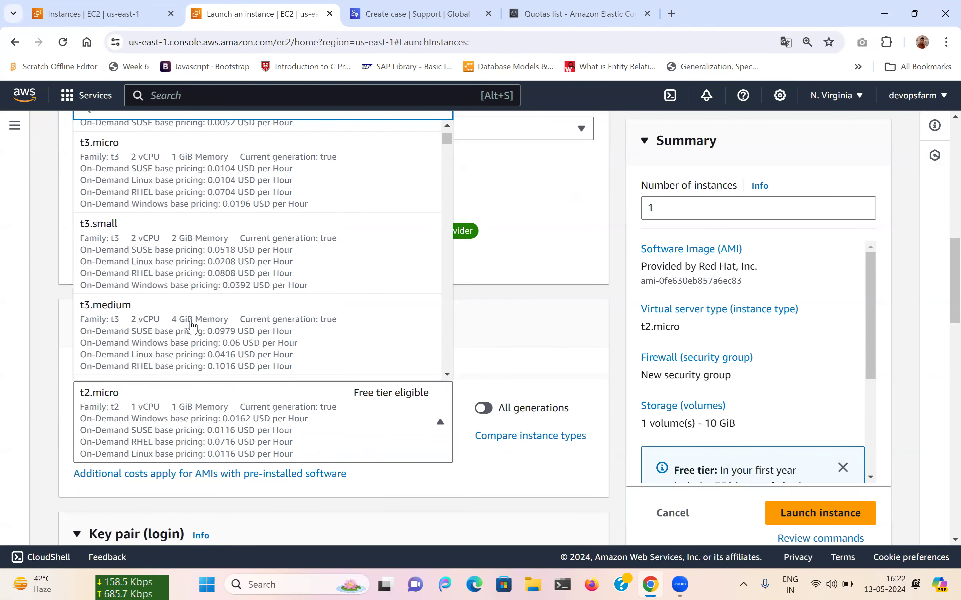
pyautogui.click(192, 325)
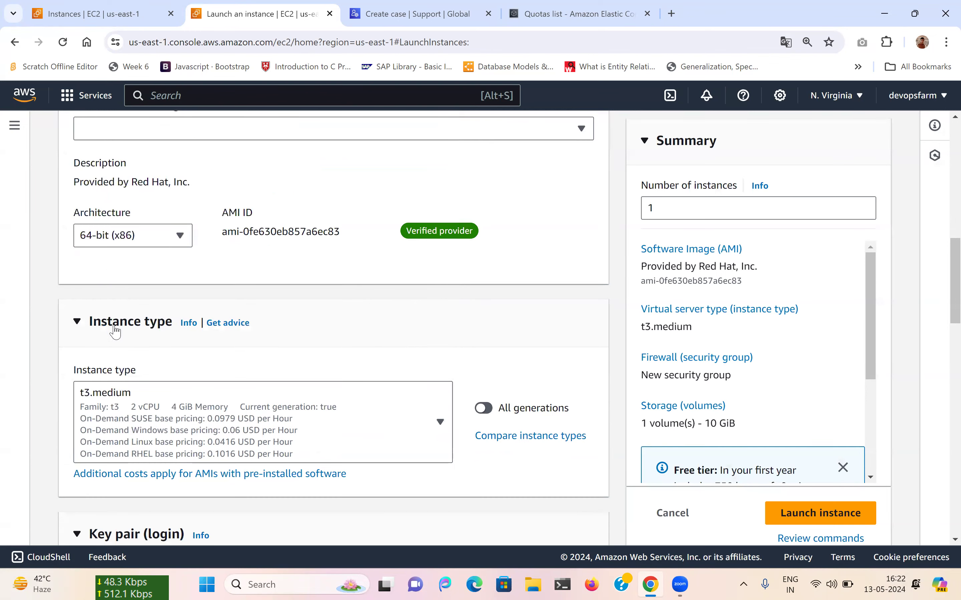
# Change the instance type to t3.small instead.
pyautogui.click(185, 442)
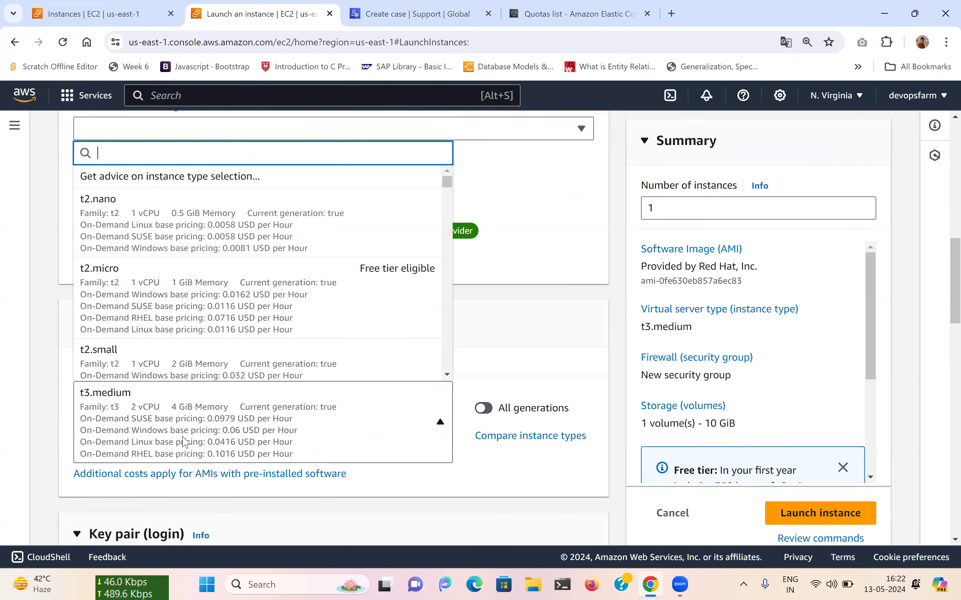
pyautogui.scroll(-6, 186, 286)
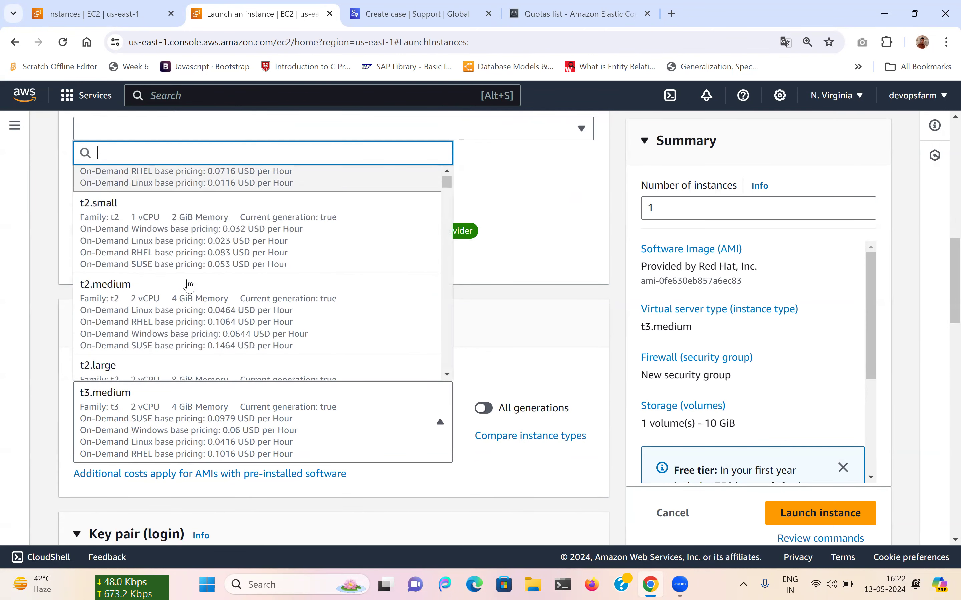
pyautogui.scroll(-5, 188, 284)
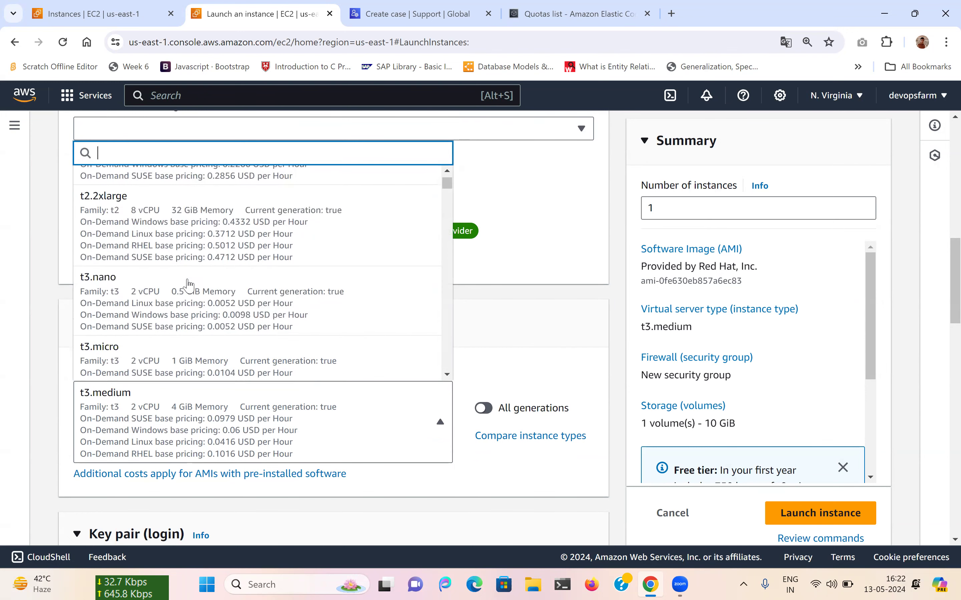
pyautogui.scroll(-2, 188, 284)
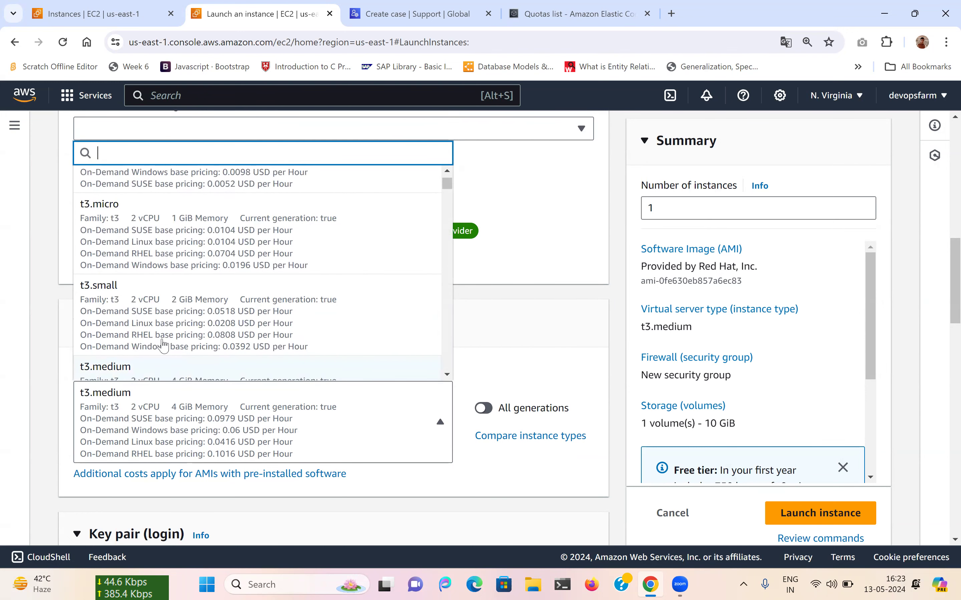
pyautogui.click(162, 325)
pyautogui.scroll(-9, 397, 358)
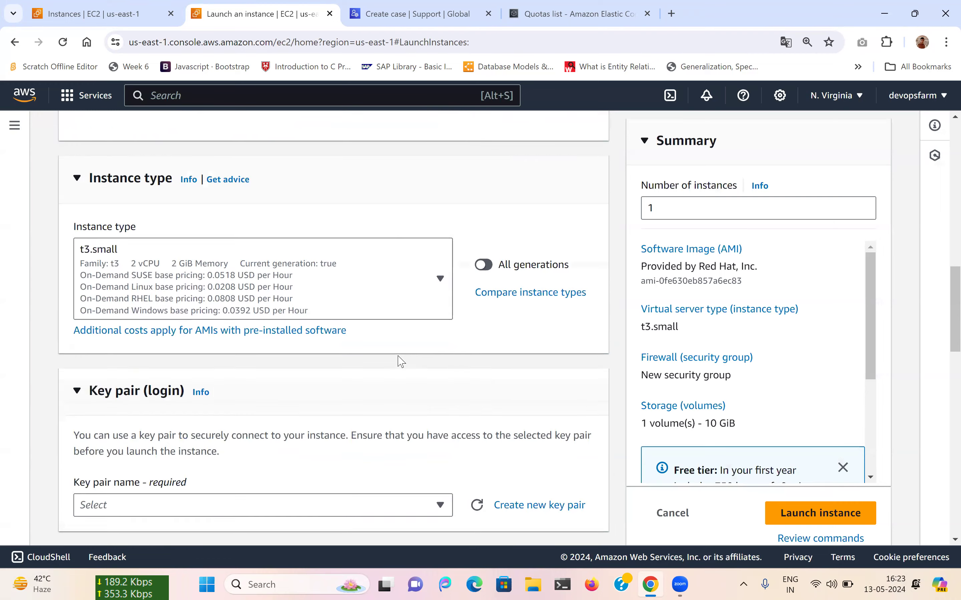
pyautogui.click(246, 265)
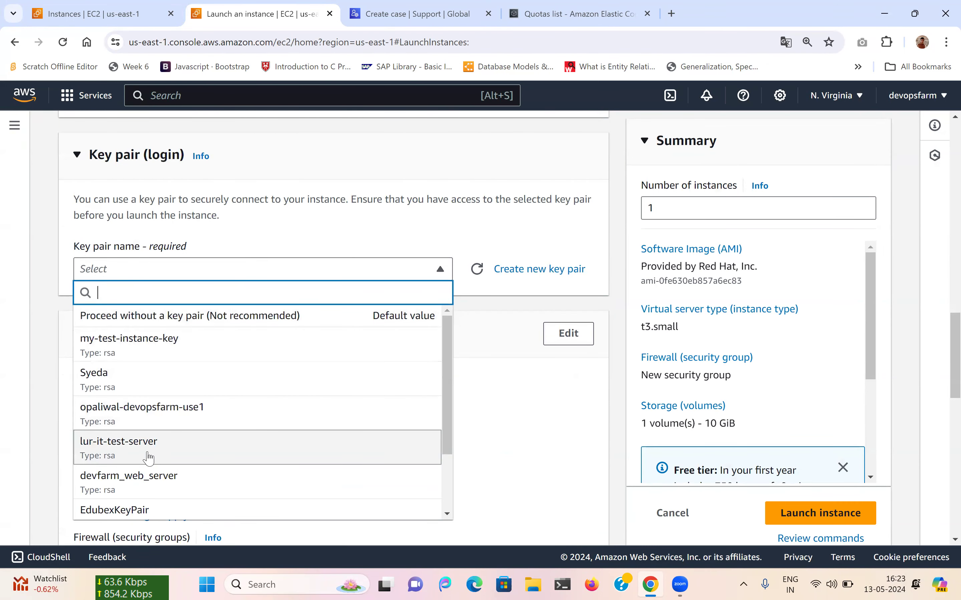
# Select the inventaq key pair and switch the firewall to an existing security group.
pyautogui.scroll(-2, 147, 456)
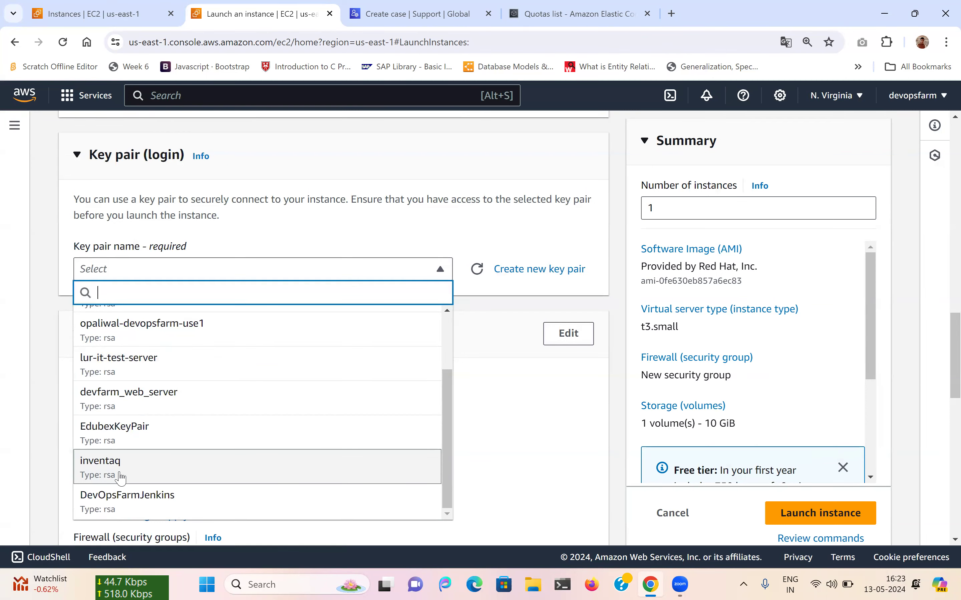
pyautogui.click(119, 468)
pyautogui.scroll(-6, 384, 403)
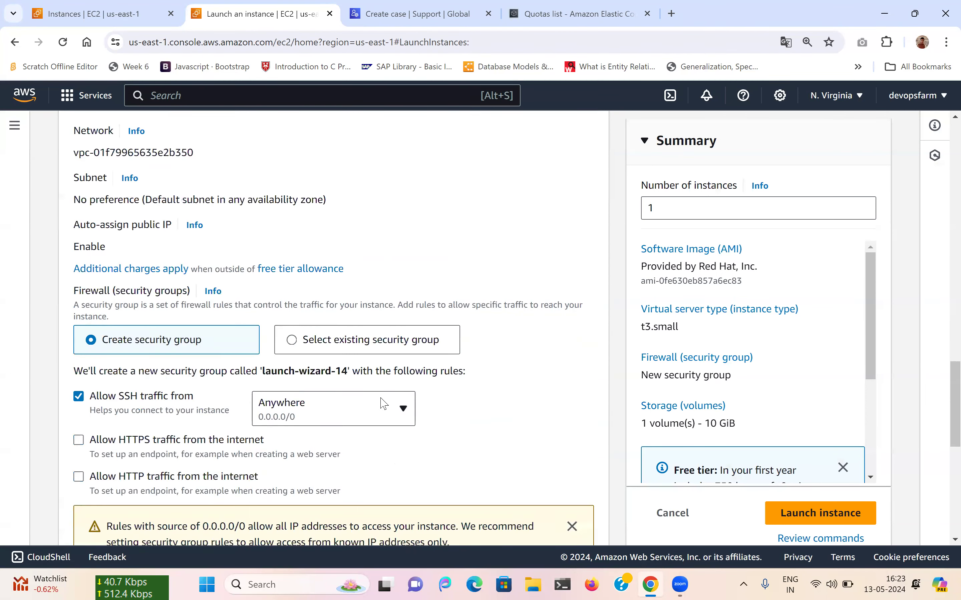
pyautogui.click(310, 287)
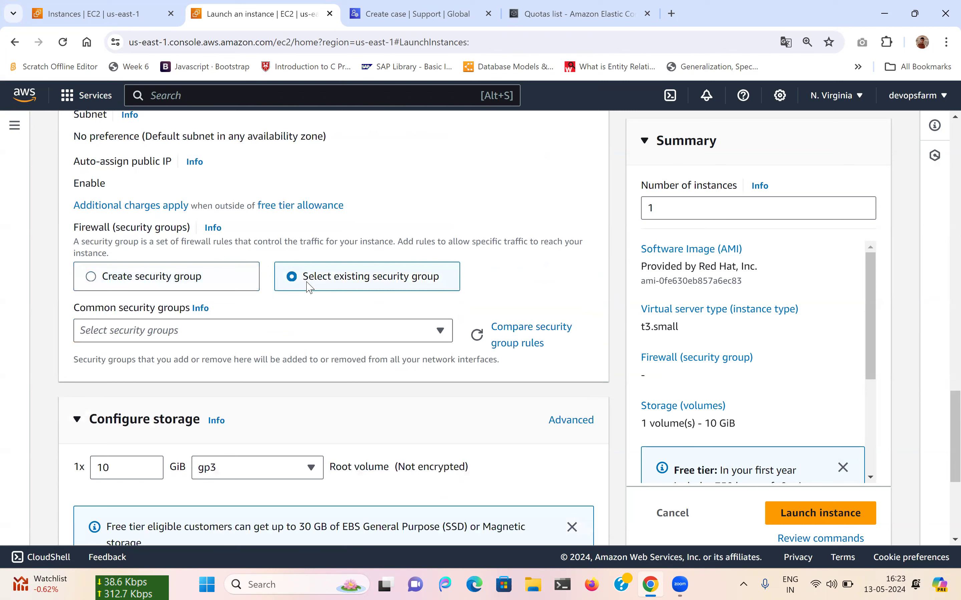
pyautogui.click(230, 332)
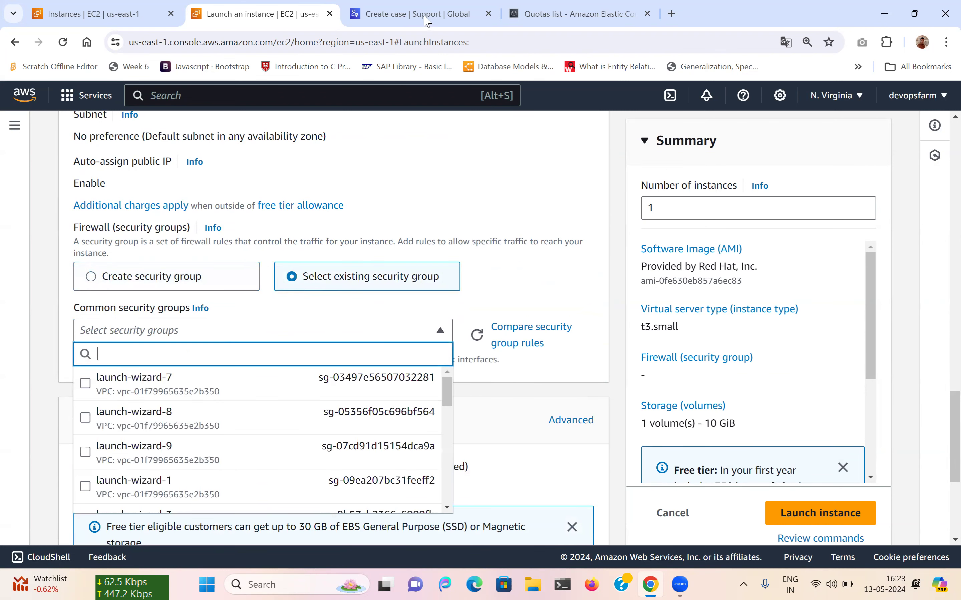
# Check the Inventaq Jenkins instance's Security tab for its group, then return to the launch form.
pyautogui.click(95, 14)
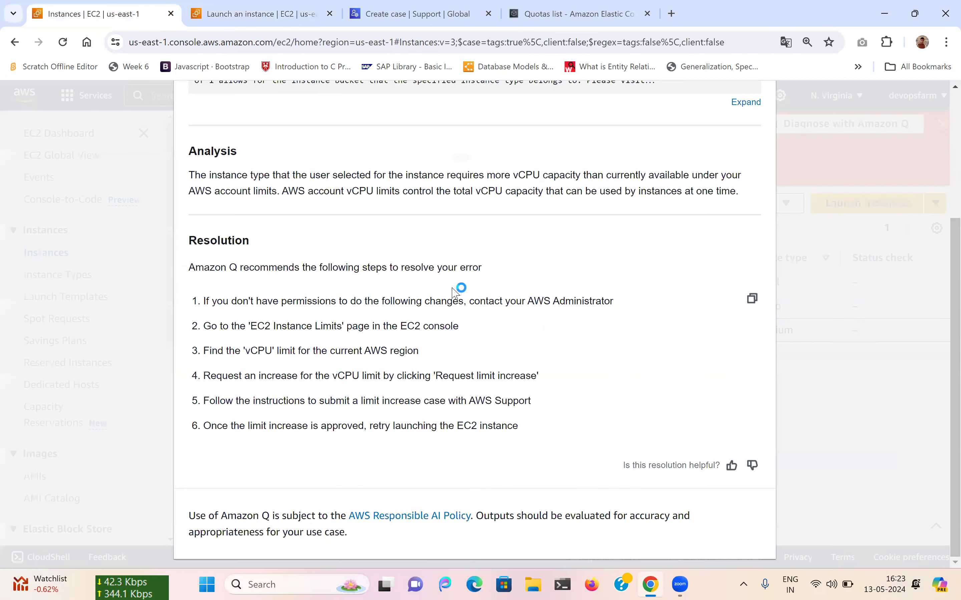
pyautogui.click(820, 393)
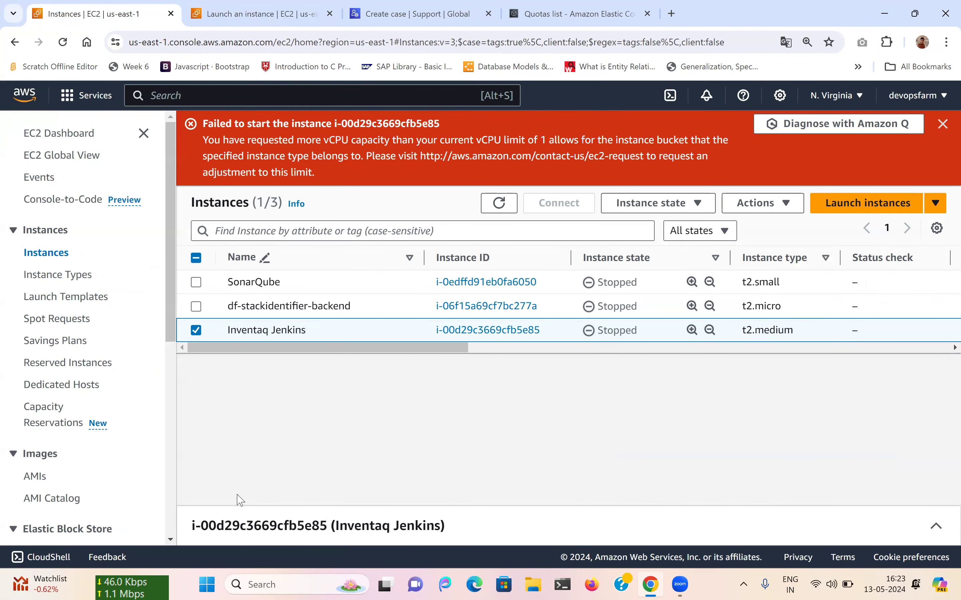
pyautogui.click(247, 520)
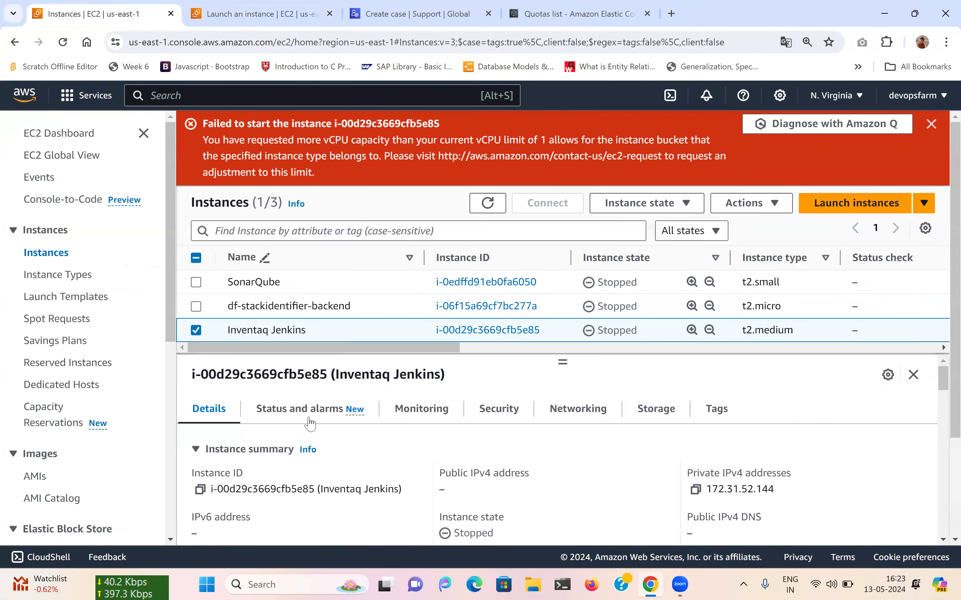
pyautogui.click(499, 409)
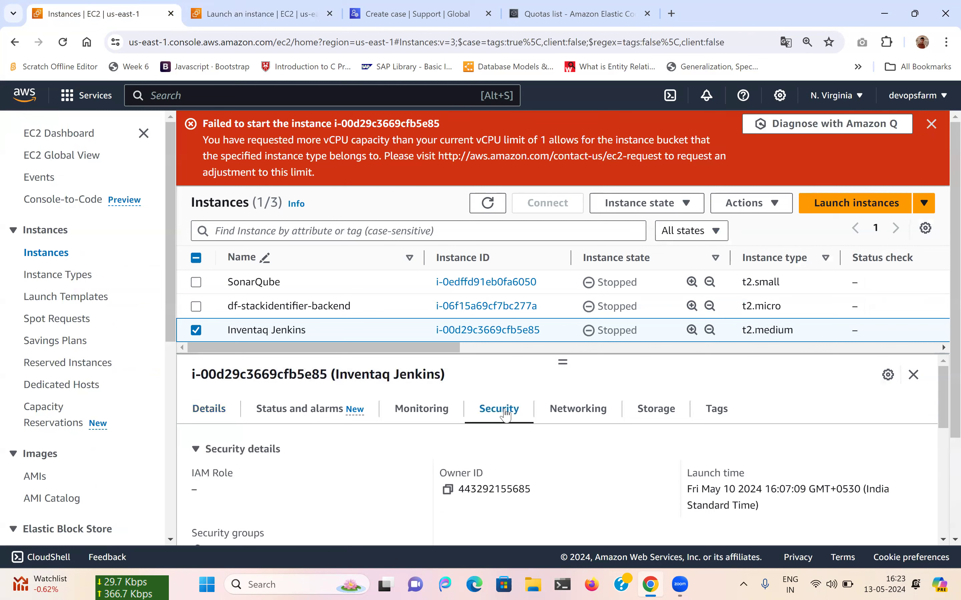
pyautogui.scroll(-1, 443, 474)
pyautogui.scroll(-1, 444, 476)
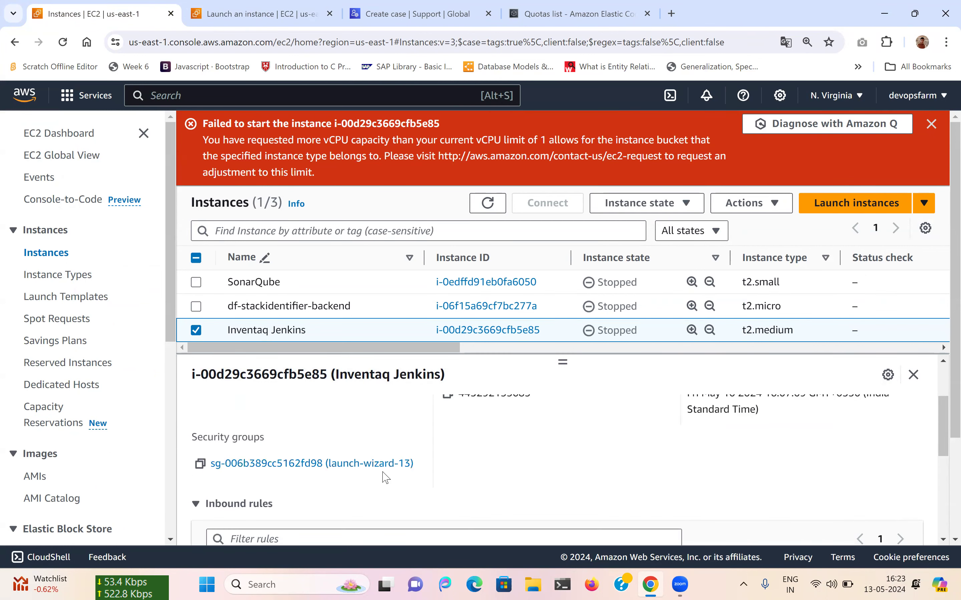
pyautogui.click(262, 13)
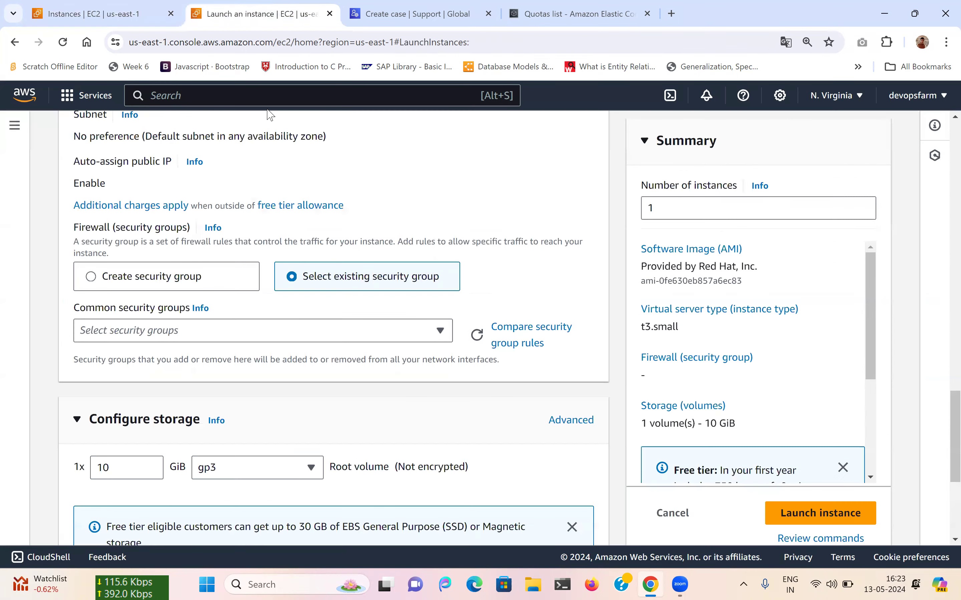
# Attach security group launch-wizard-13, launch Inventaq Jenkins 2, and go to the instances list.
pyautogui.click(227, 330)
pyautogui.scroll(-1, 208, 263)
pyautogui.scroll(-3, 208, 266)
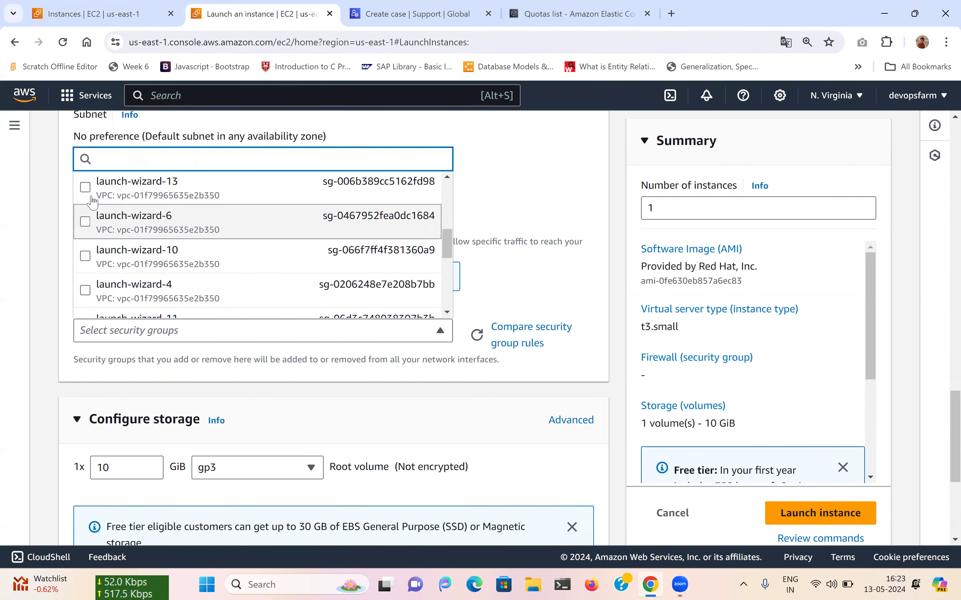
pyautogui.click(86, 188)
pyautogui.scroll(-6, 71, 346)
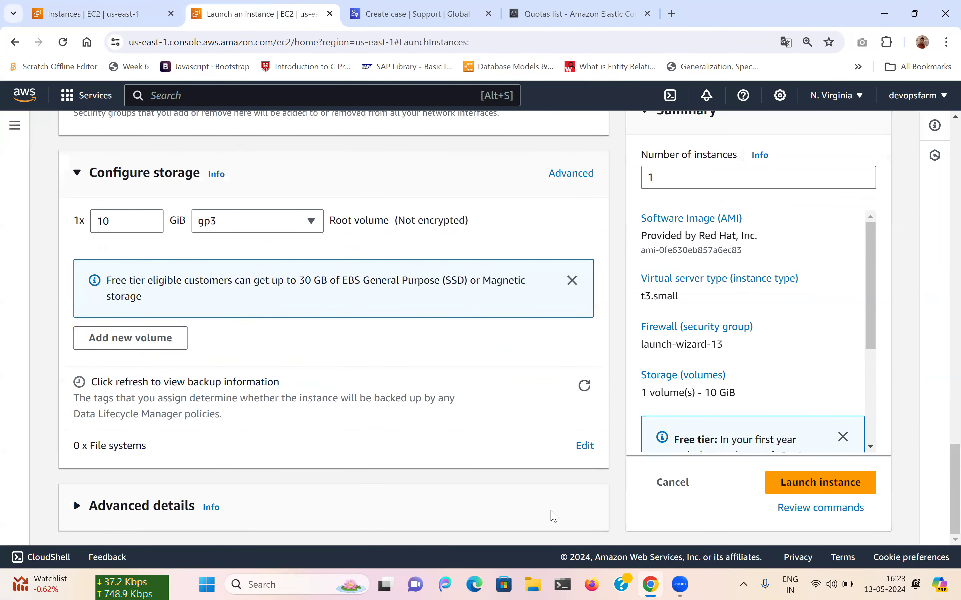
pyautogui.click(788, 485)
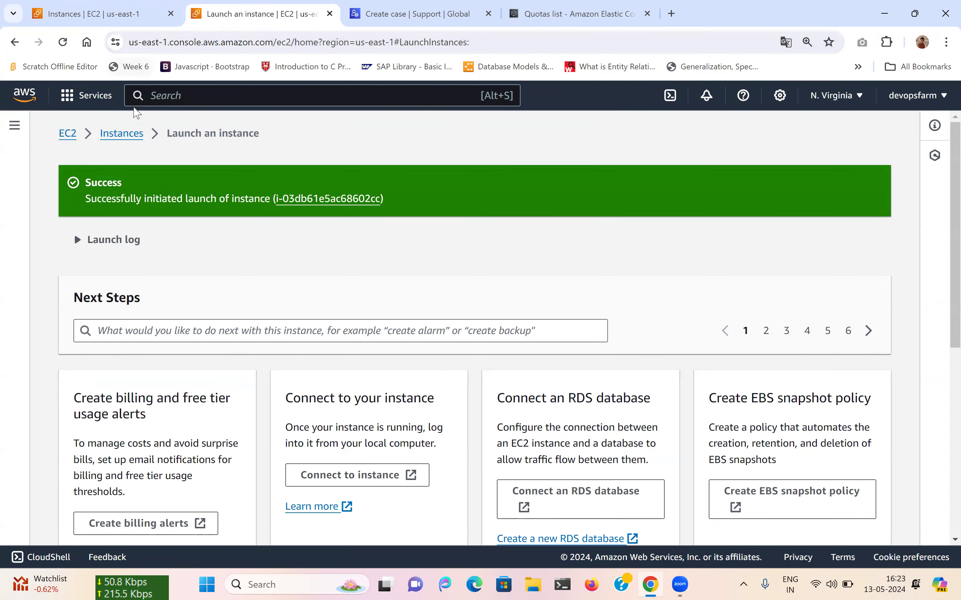
pyautogui.click(121, 133)
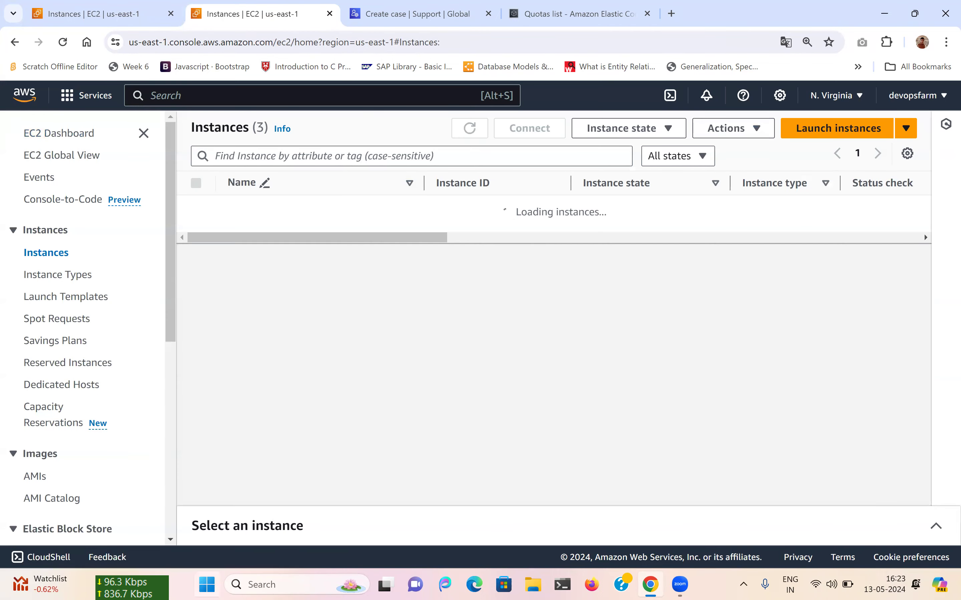
# Launch MobaXterm from the Windows search using 'mo'.
pyautogui.click(207, 585)
pyautogui.write('mob')
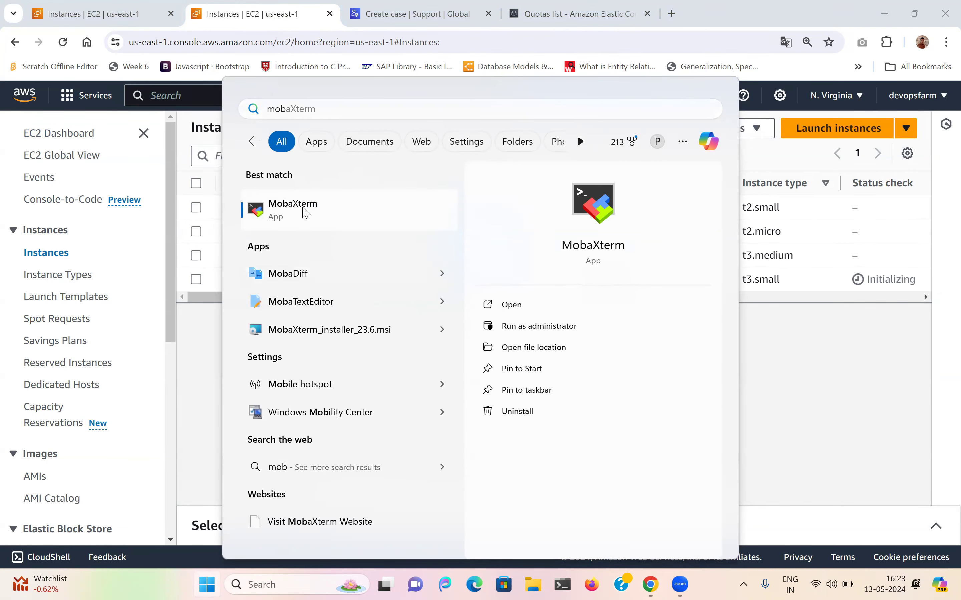
pyautogui.click(306, 213)
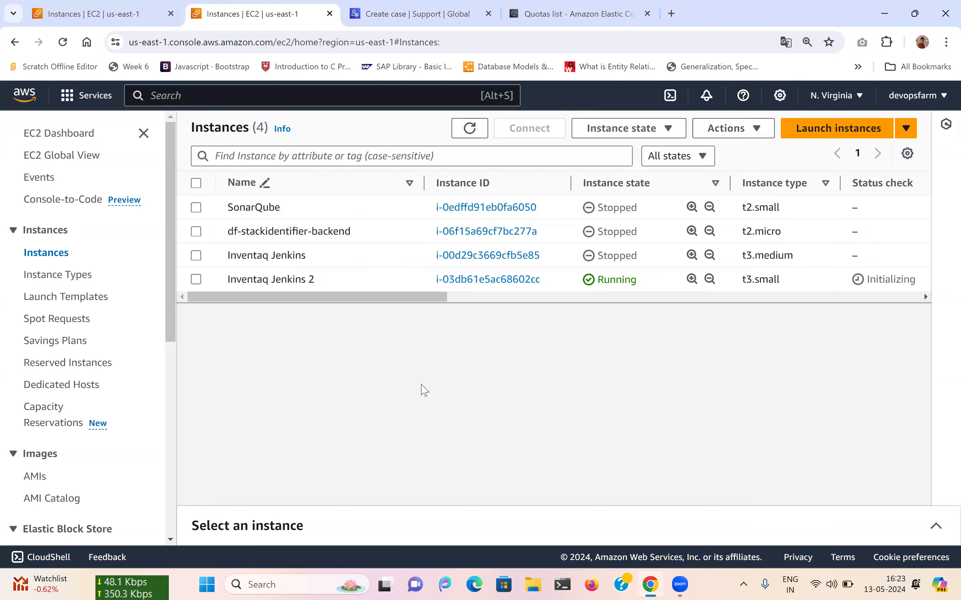
# Copy Inventaq Jenkins 2's public IPv4 address 34.207.146.216 and bring MobaXterm forward.
pyautogui.click(604, 517)
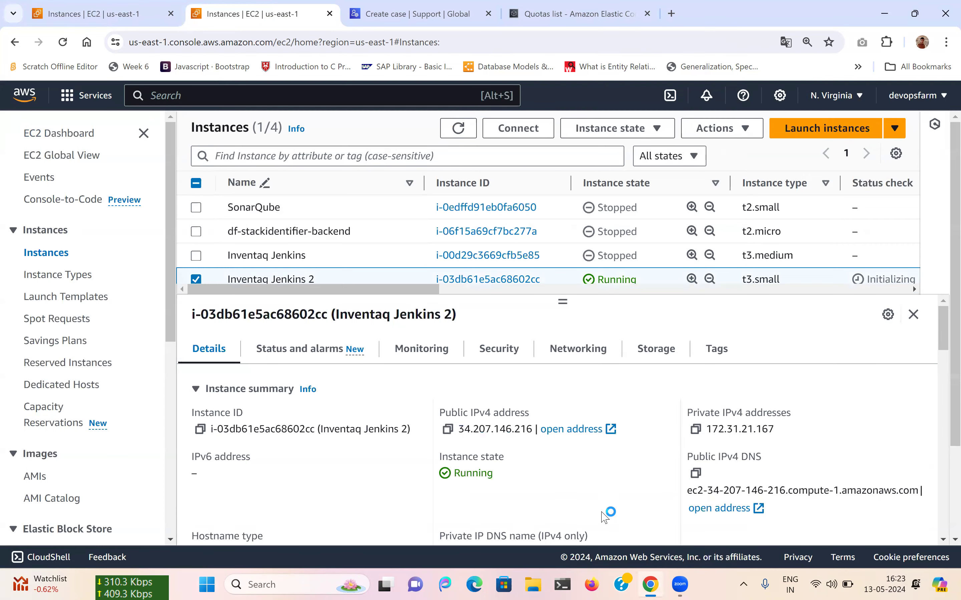
pyautogui.click(447, 429)
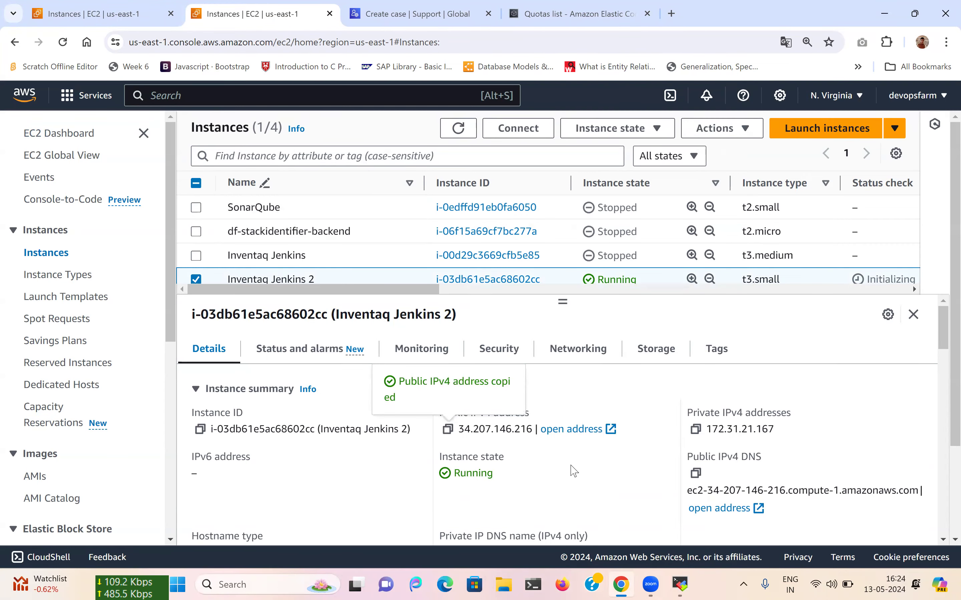
pyautogui.click(680, 583)
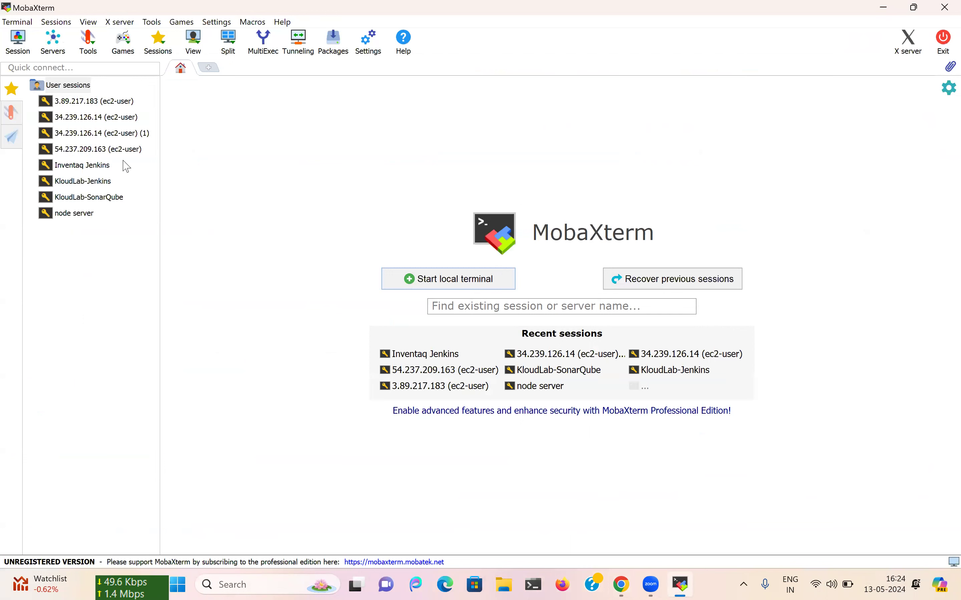
# Set the Inventaq Jenkins session's remote host to 34.207.146.216, connect, and return to the browser.
pyautogui.click(91, 165)
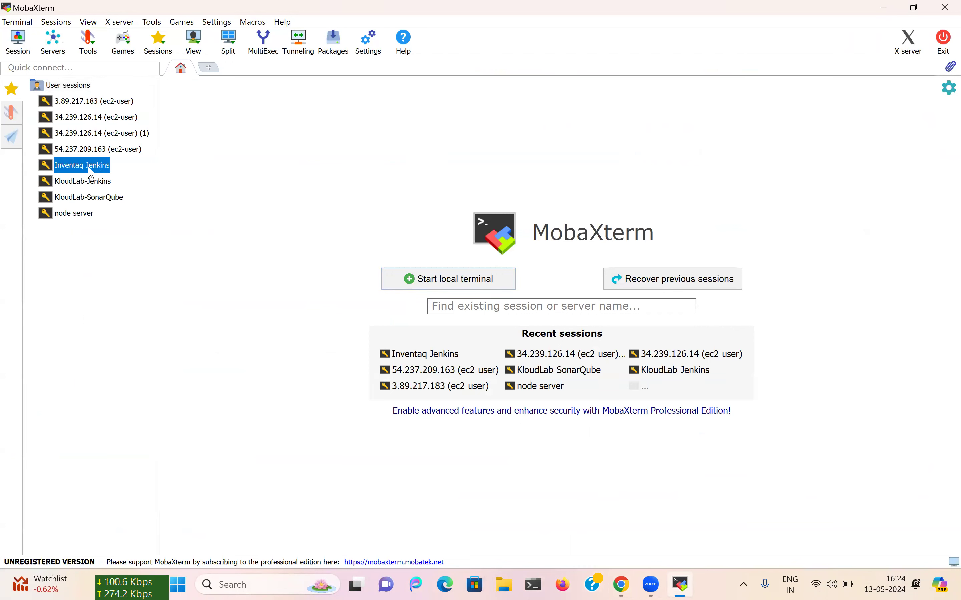
pyautogui.rightClick(90, 167)
pyautogui.click(118, 224)
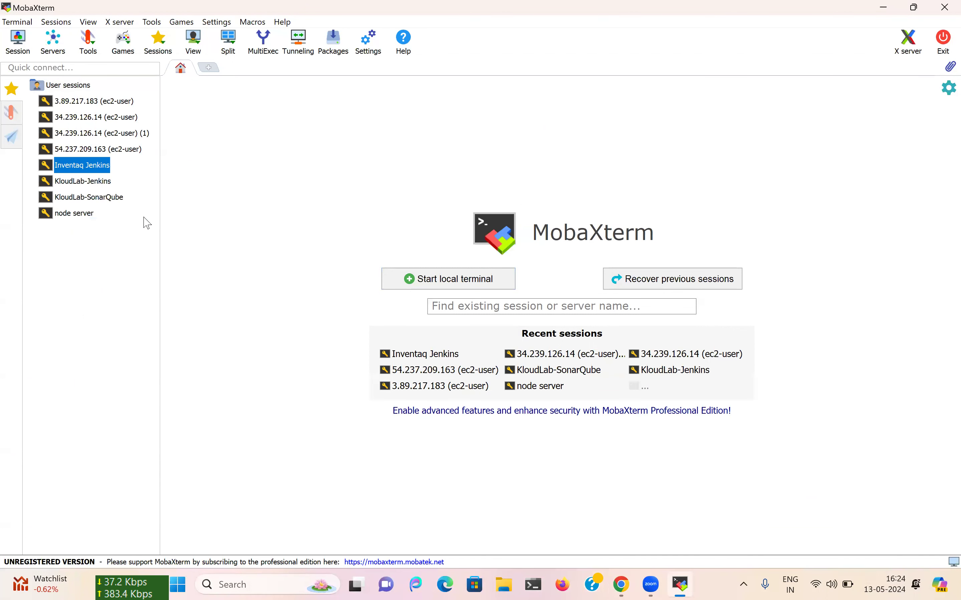
pyautogui.click(340, 228)
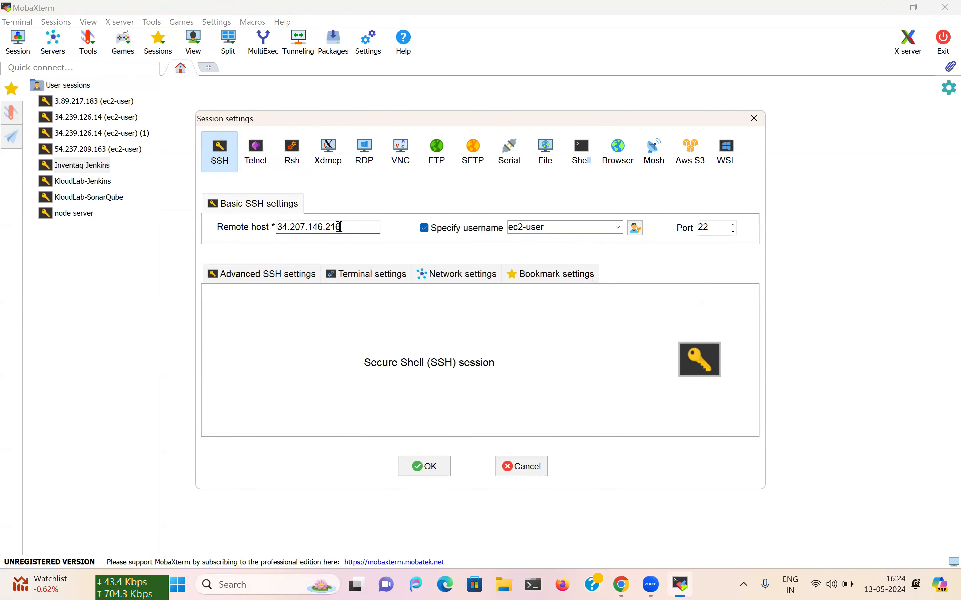
pyautogui.click(423, 467)
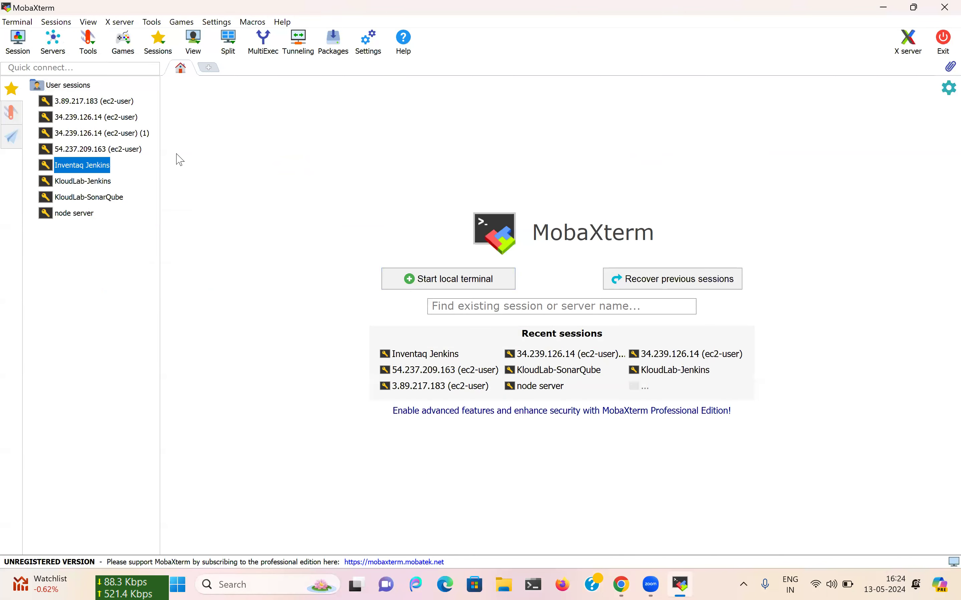
pyautogui.doubleClick(107, 166)
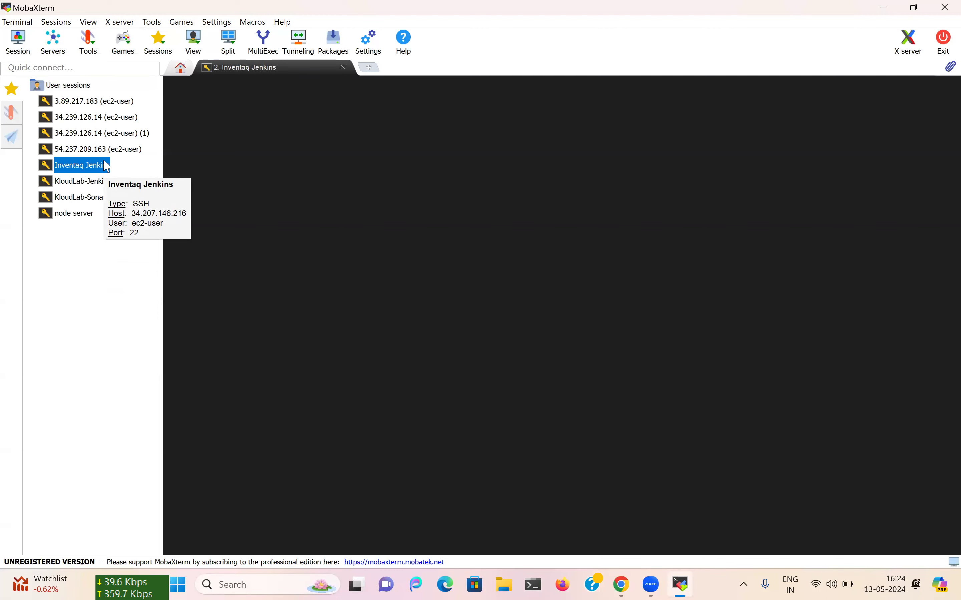
pyautogui.click(621, 585)
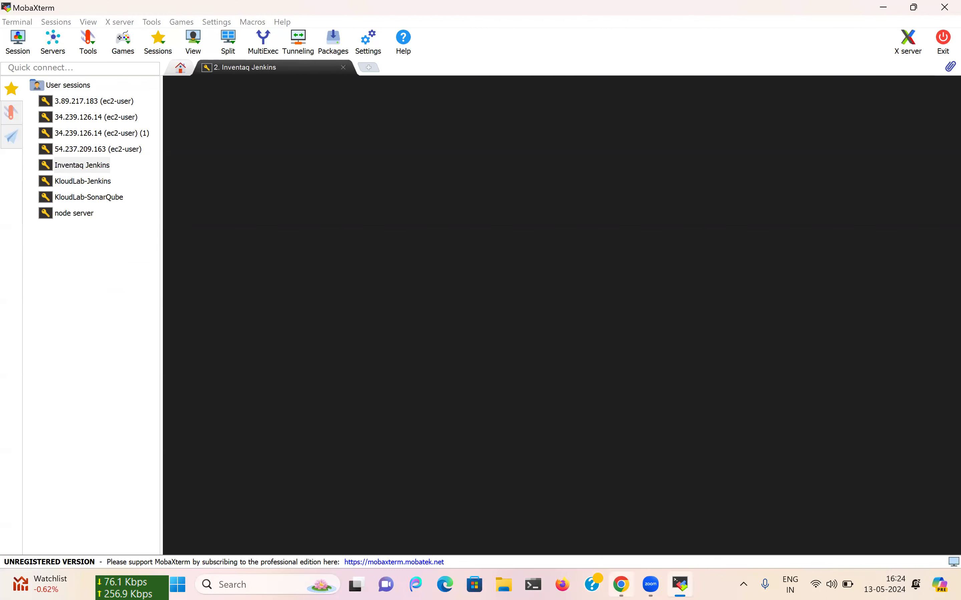
pyautogui.click(576, 13)
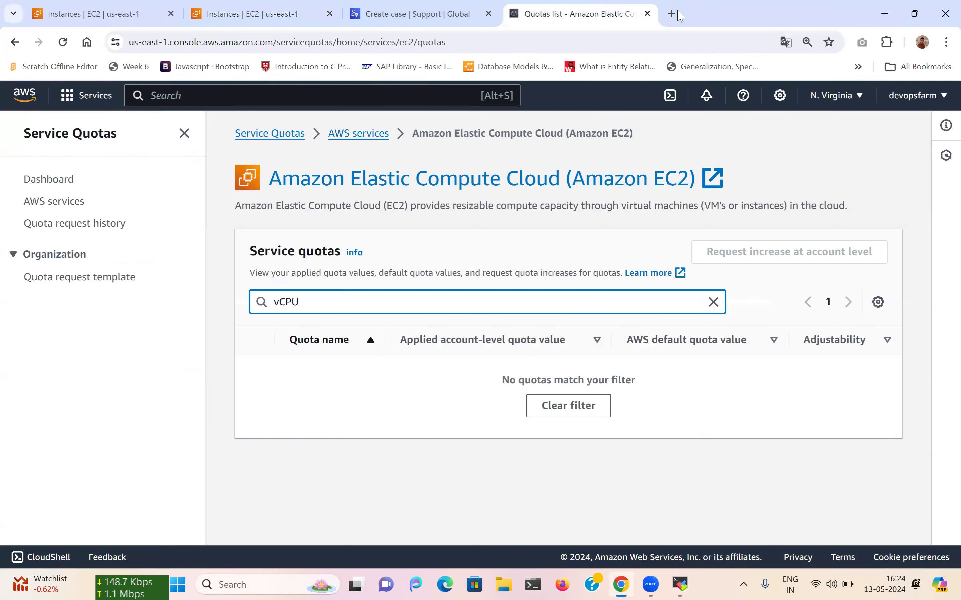
# Search 'jenkins instaa' in a new tab and open the Jenkins Linux installation guide.
pyautogui.click(680, 15)
pyautogui.write('je')
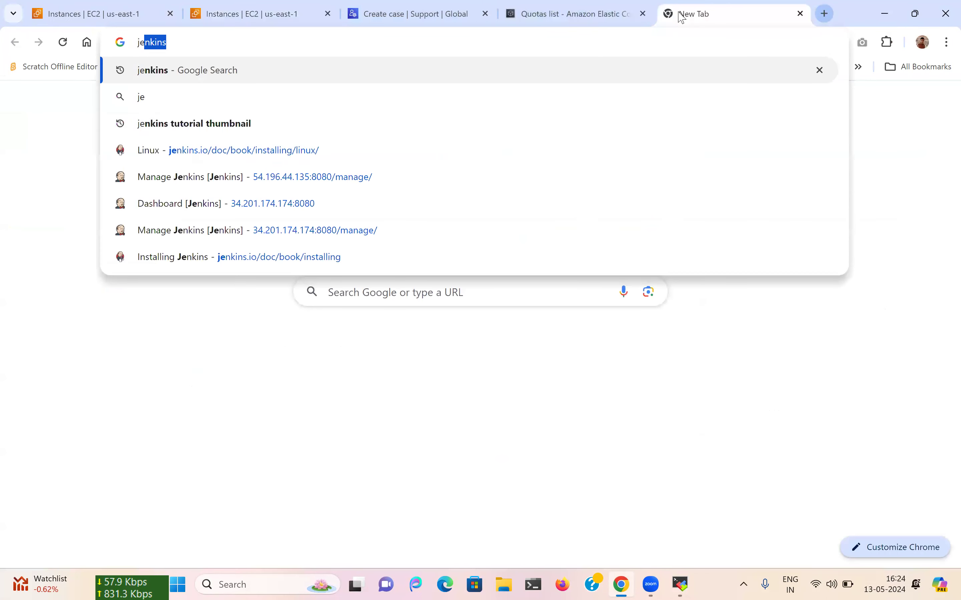
pyautogui.write('nkins ins')
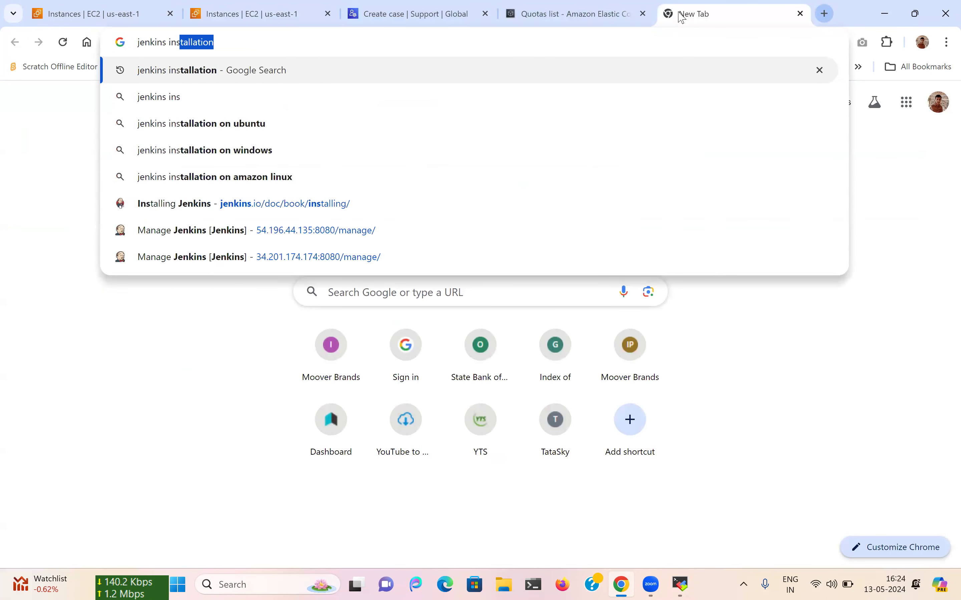
pyautogui.write('taa')
pyautogui.press('Return')
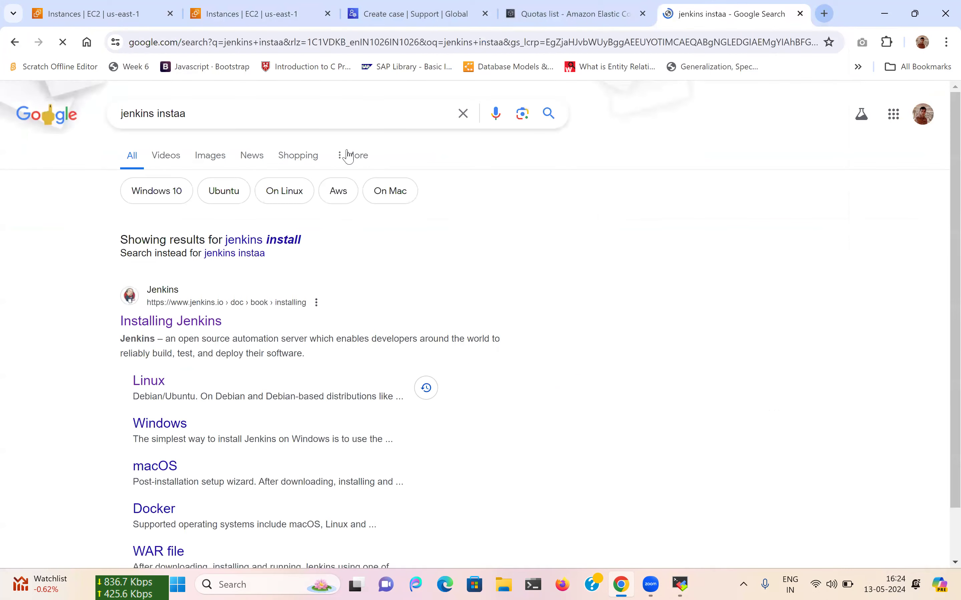
pyautogui.click(161, 325)
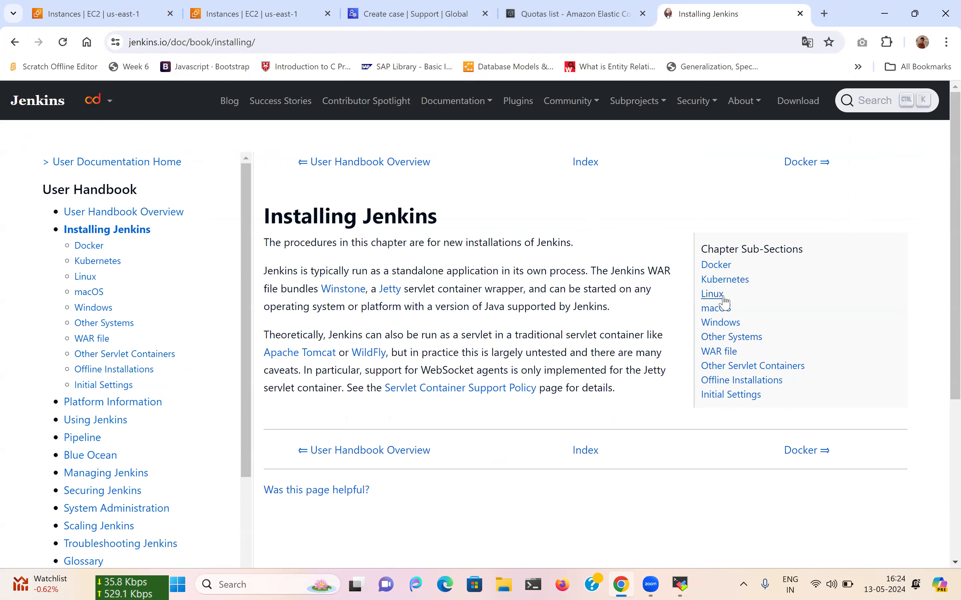
pyautogui.click(723, 301)
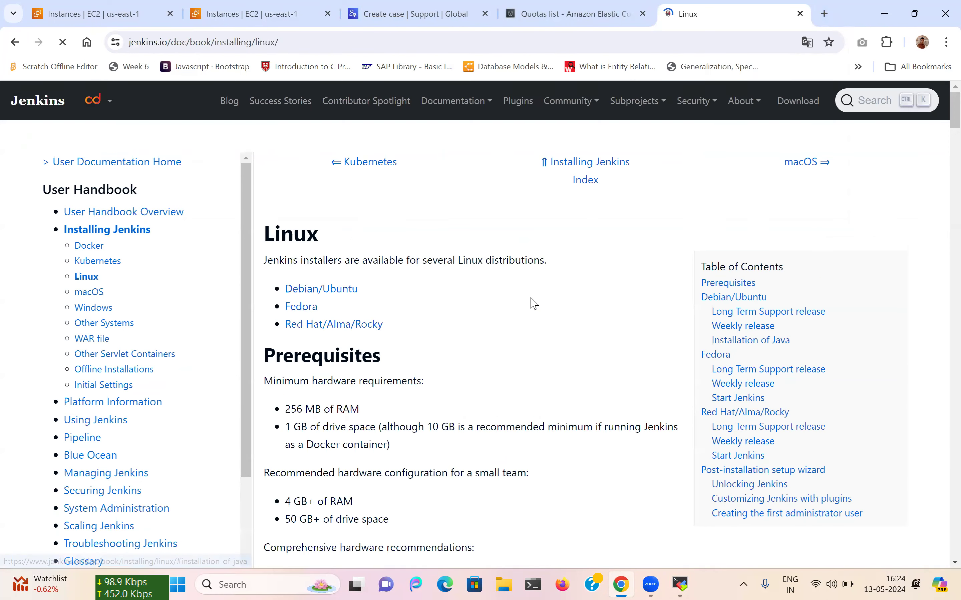
# Copy the Red Hat LTS wget command that downloads the jenkins.repo file.
pyautogui.scroll(-2, 533, 302)
pyautogui.scroll(-3, 532, 303)
pyautogui.scroll(3, 532, 302)
pyautogui.scroll(-2, 532, 298)
pyautogui.scroll(-7, 532, 297)
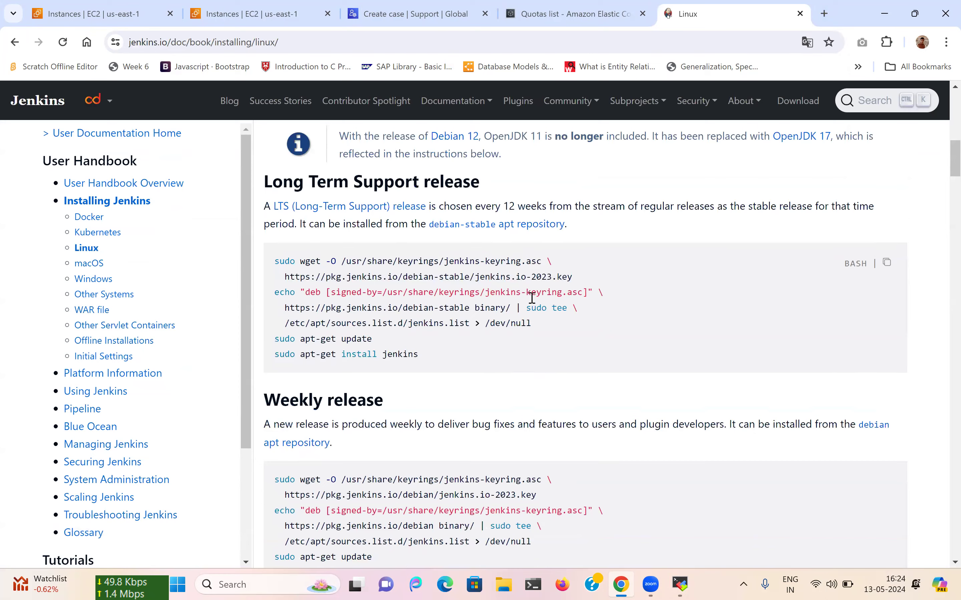
pyautogui.scroll(1, 532, 298)
pyautogui.scroll(-15, 532, 298)
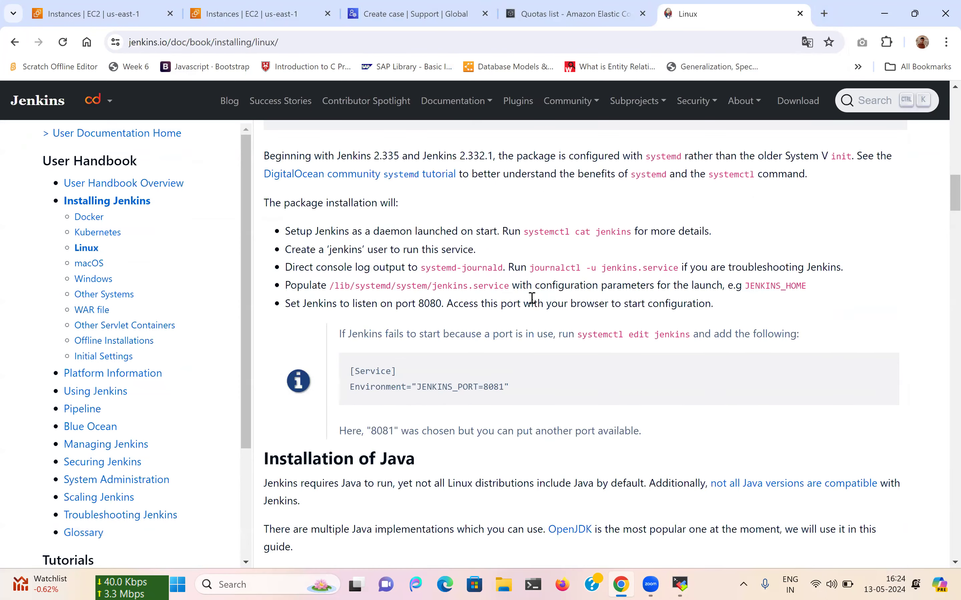
pyautogui.scroll(-8, 534, 304)
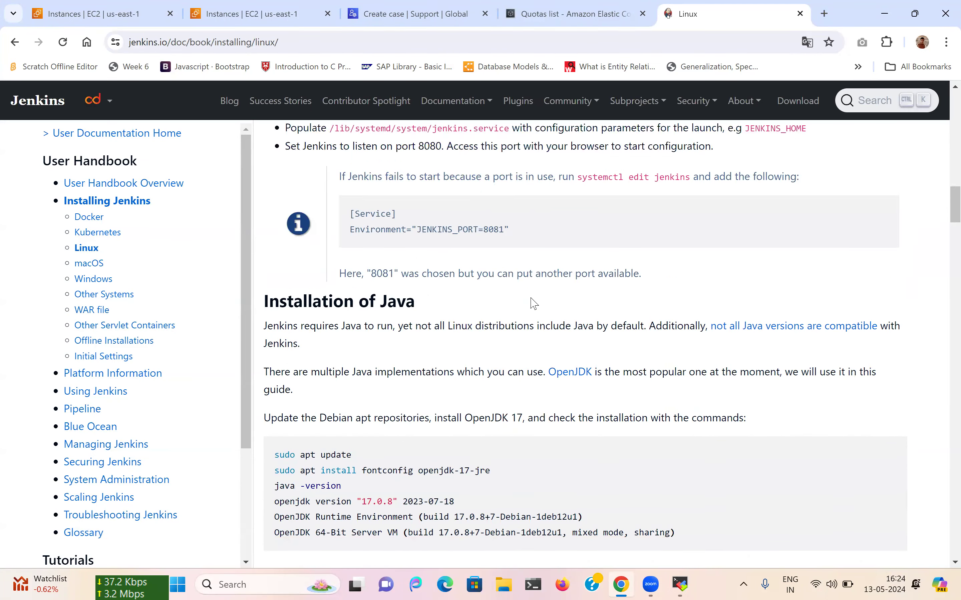
pyautogui.scroll(-10, 534, 303)
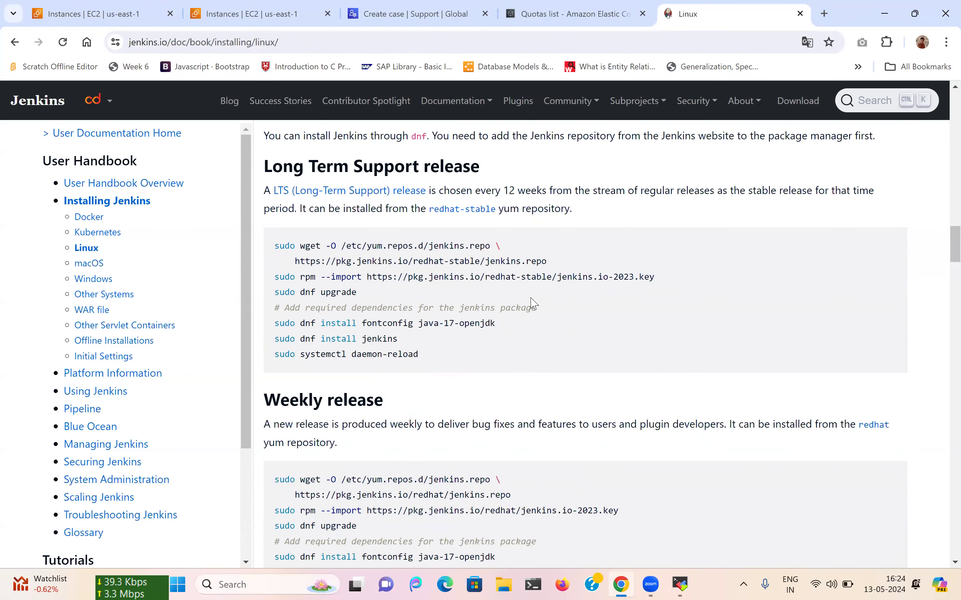
pyautogui.scroll(-12, 533, 303)
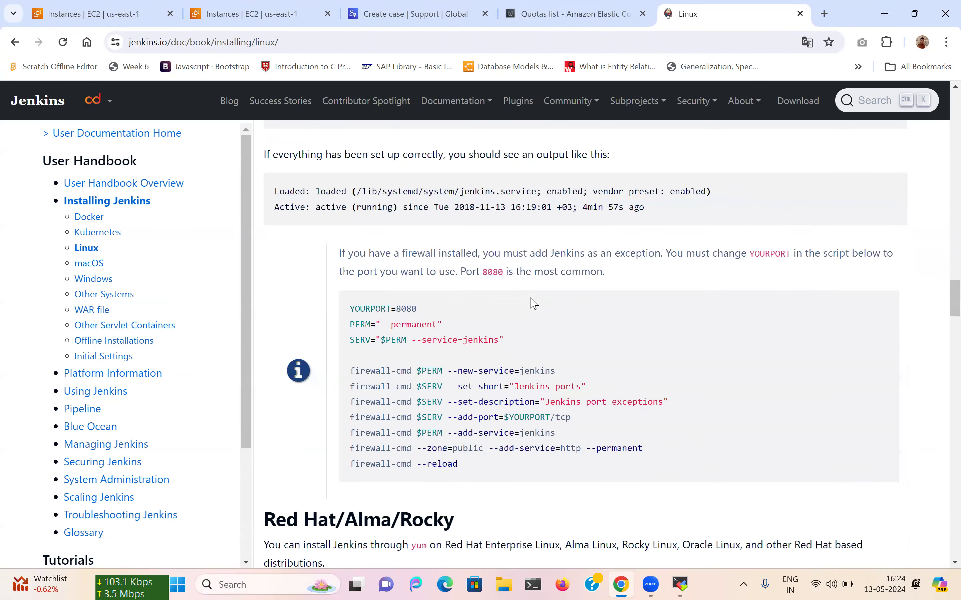
pyautogui.scroll(-7, 400, 329)
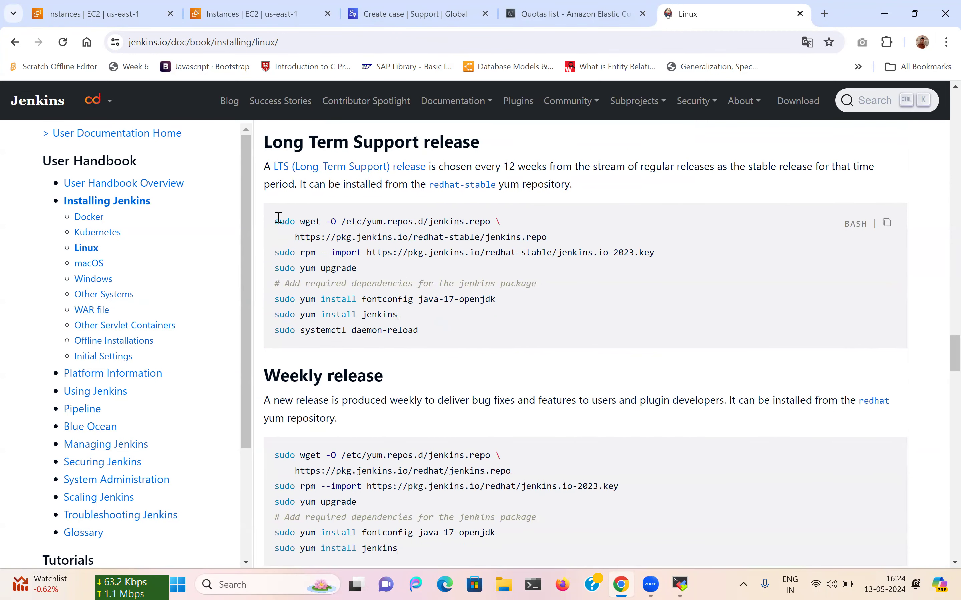
pyautogui.moveTo(275, 219); pyautogui.dragTo(549, 237)
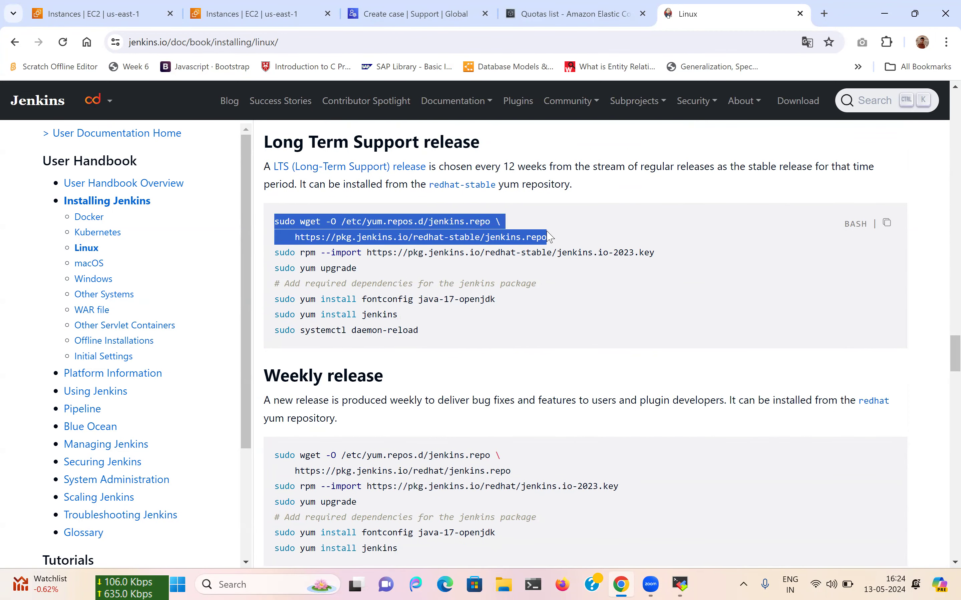
pyautogui.rightClick(487, 234)
pyautogui.click(506, 249)
# Accept the host key for 34.207.146.216 in MobaXterm, clear the terminal, and return to the browser.
pyautogui.click(679, 584)
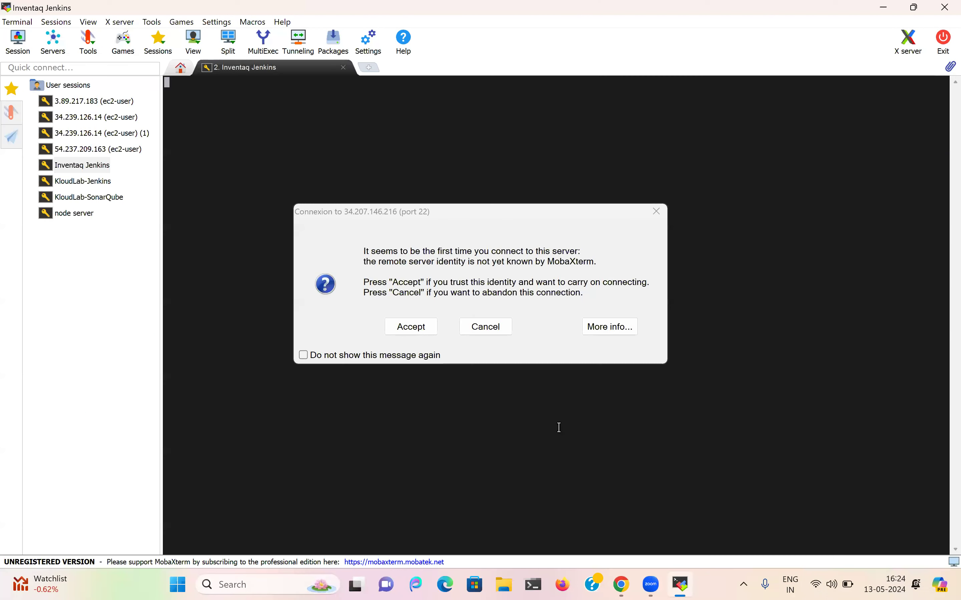
pyautogui.click(396, 327)
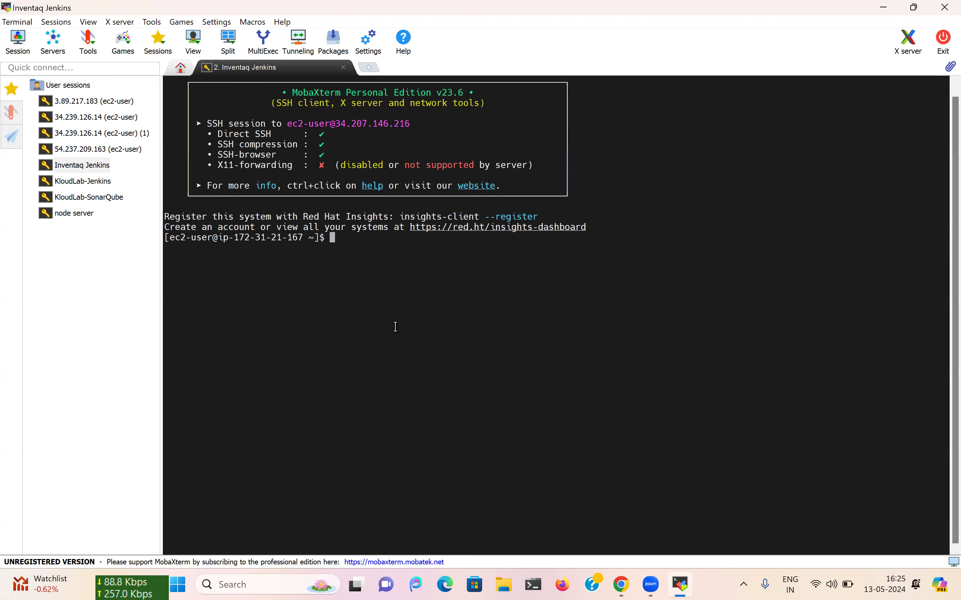
pyautogui.write('cl')
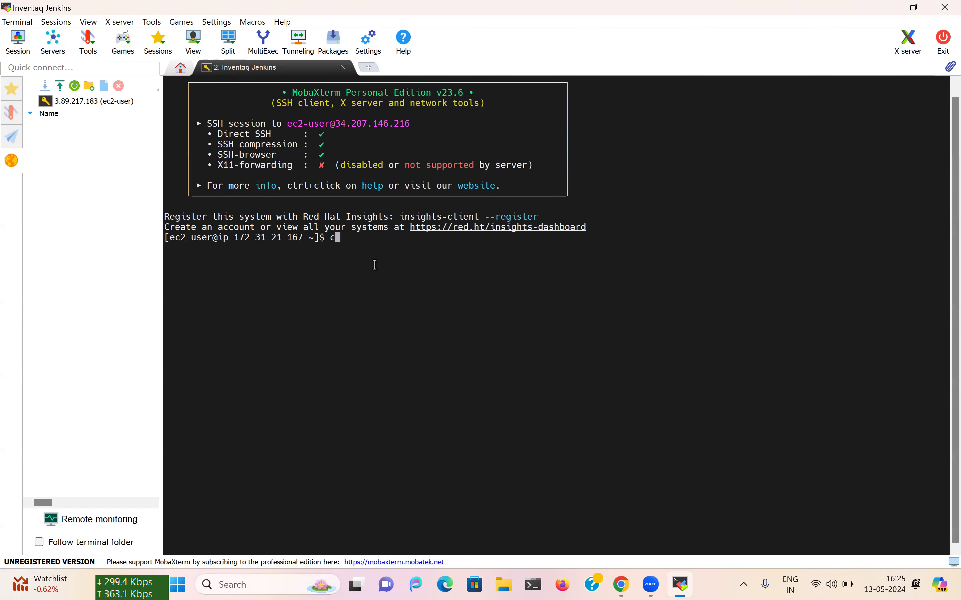
pyautogui.write('ear')
pyautogui.press('Return')
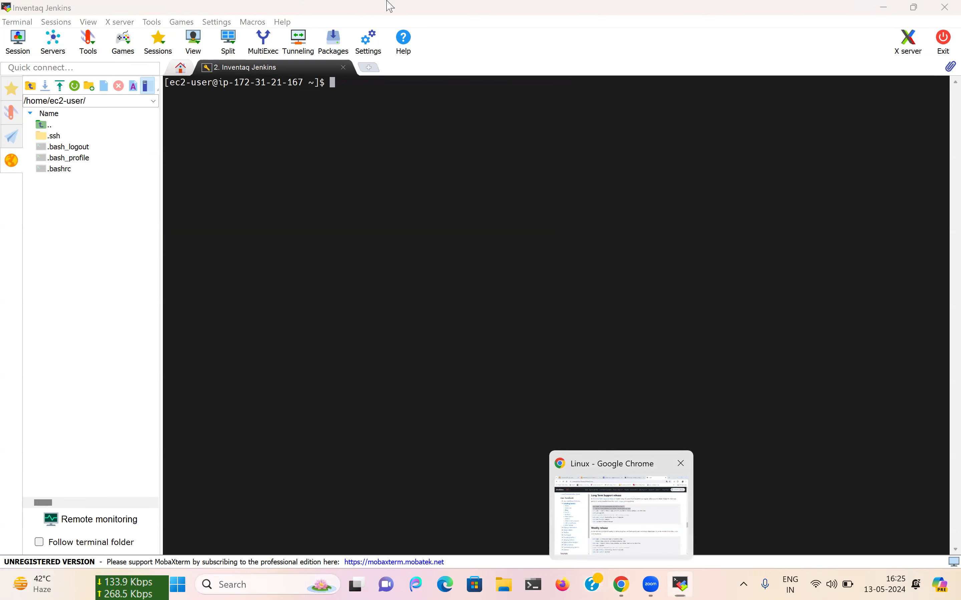
pyautogui.hotkey('alt', 'Tab')
pyautogui.click(293, 6)
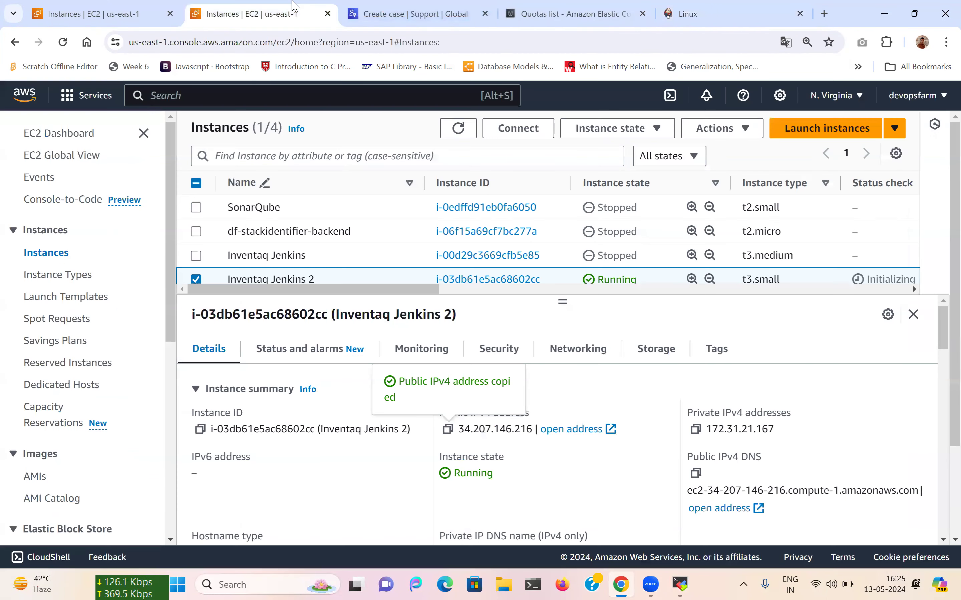
# Refresh the instance list and close the vCPU quota, Linux install docs and support case tabs.
pyautogui.click(459, 127)
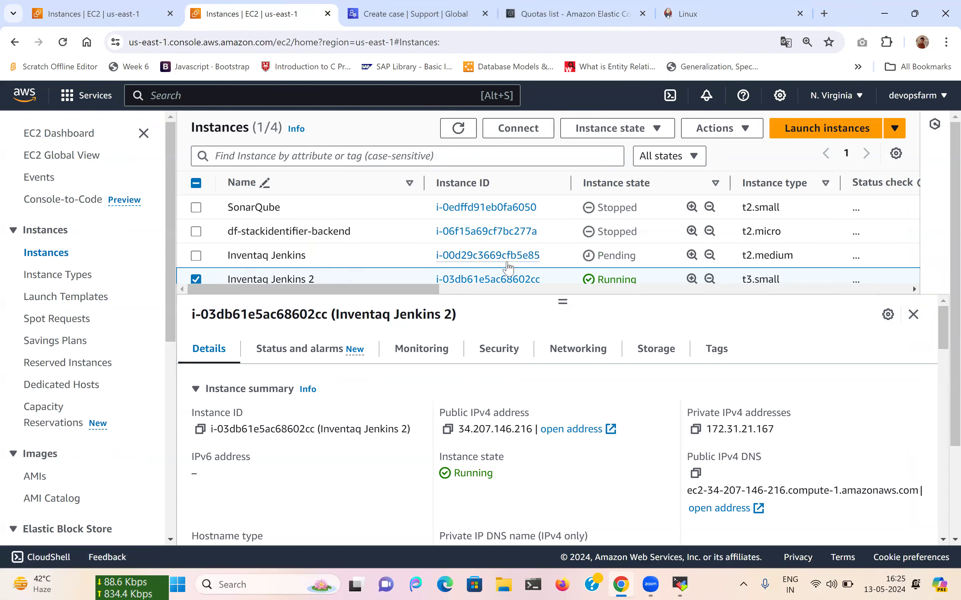
pyautogui.hscroll(1, 403, 231)
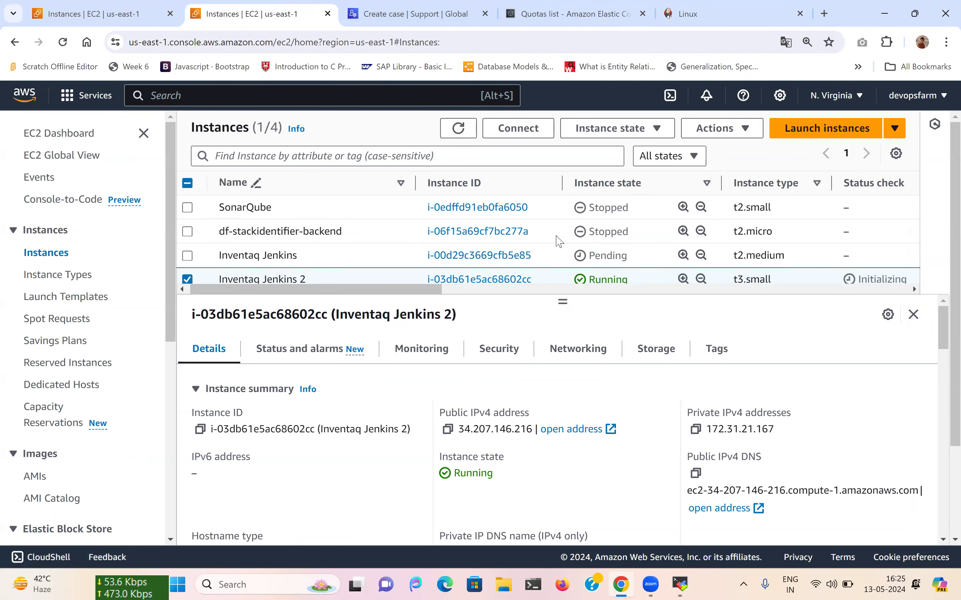
pyautogui.click(463, 132)
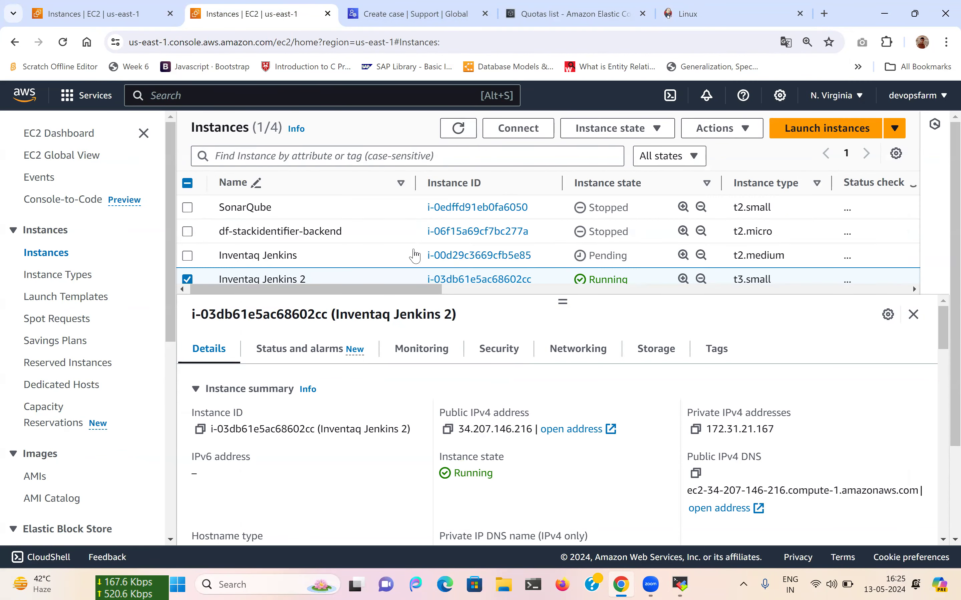
pyautogui.click(460, 7)
pyautogui.click(538, 6)
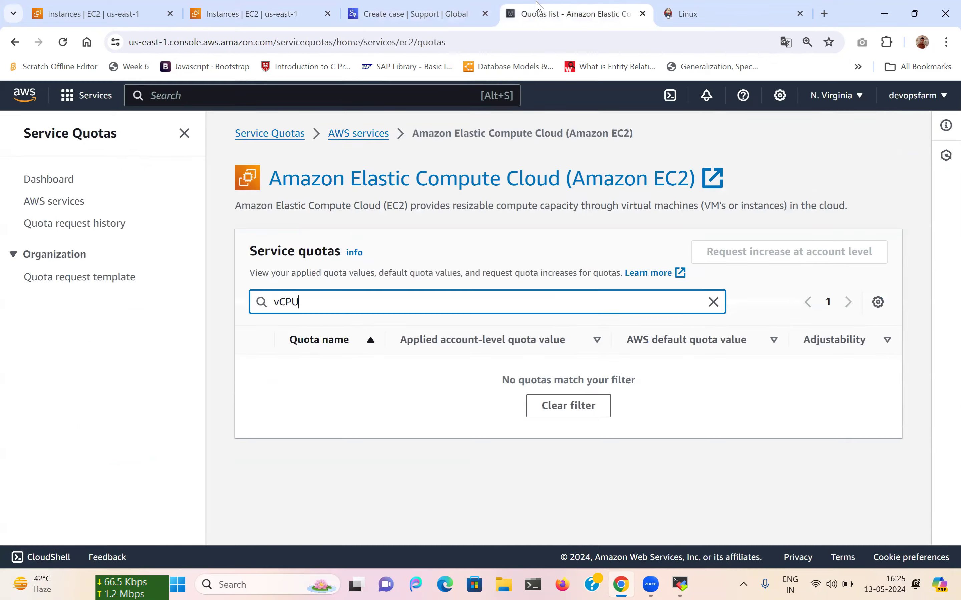
pyautogui.click(643, 15)
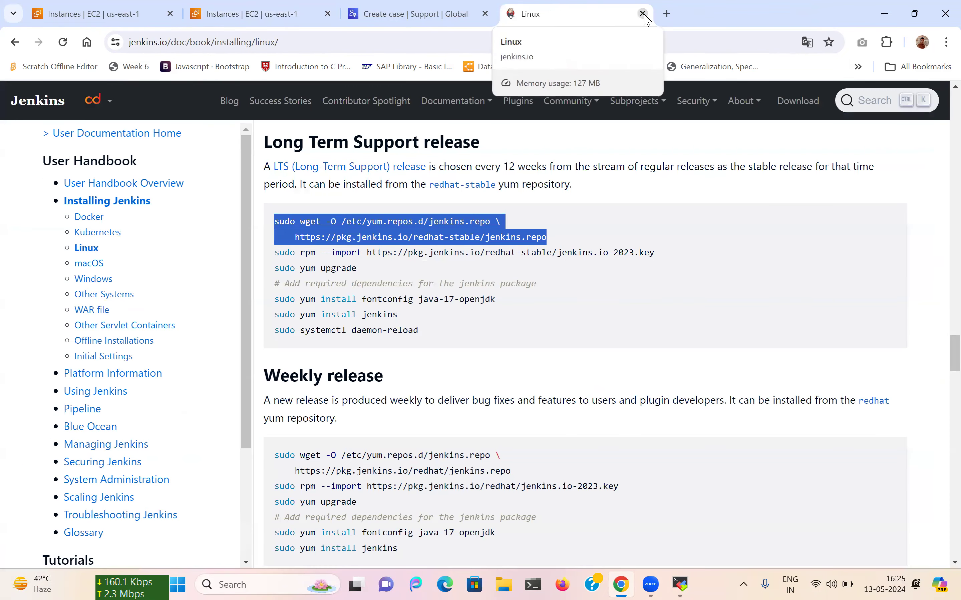
pyautogui.click(643, 14)
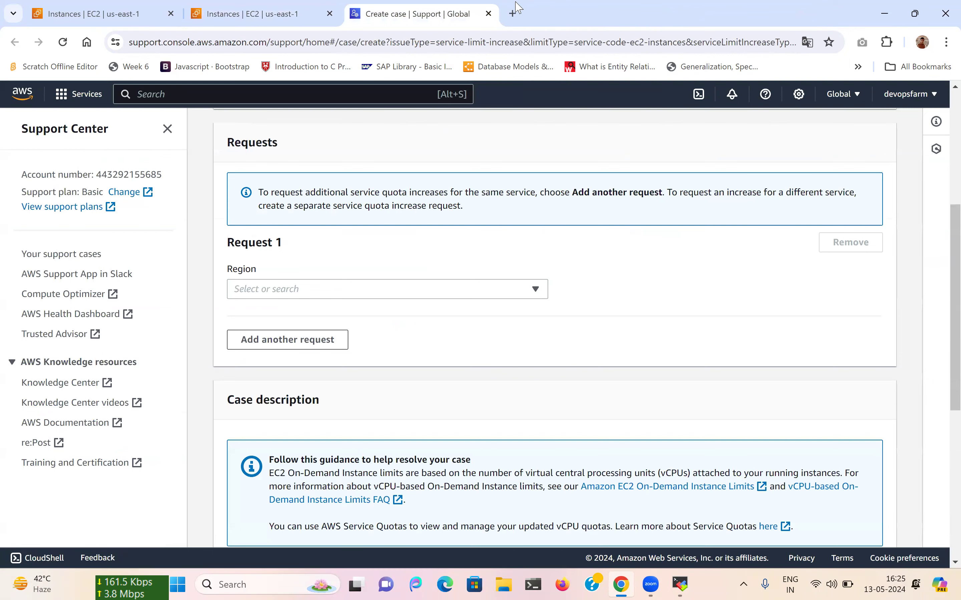
pyautogui.click(489, 13)
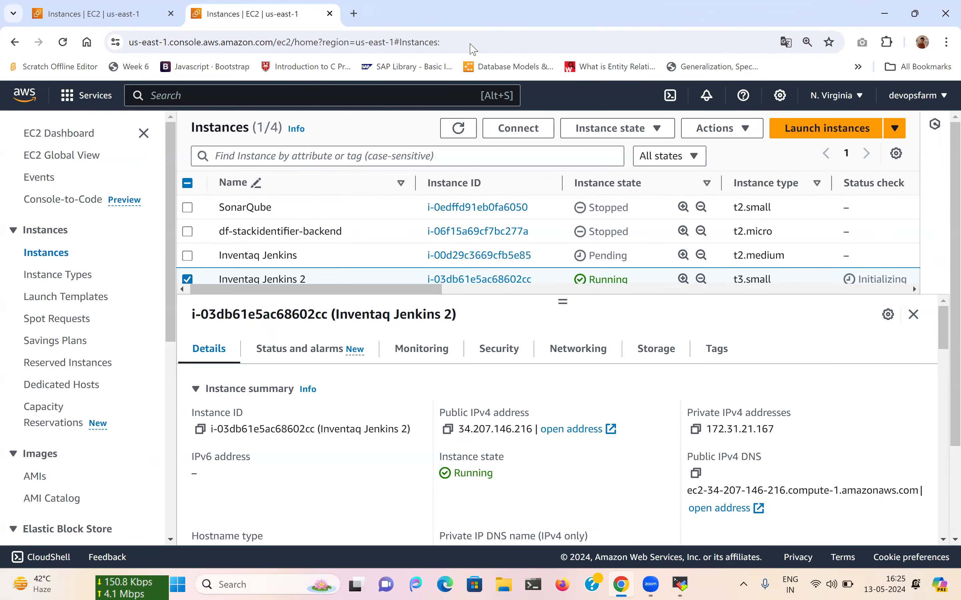
# Refresh the list and copy Inventaq Jenkins's public IPv4 address, 100.26.252.247.
pyautogui.scroll(-2, 417, 230)
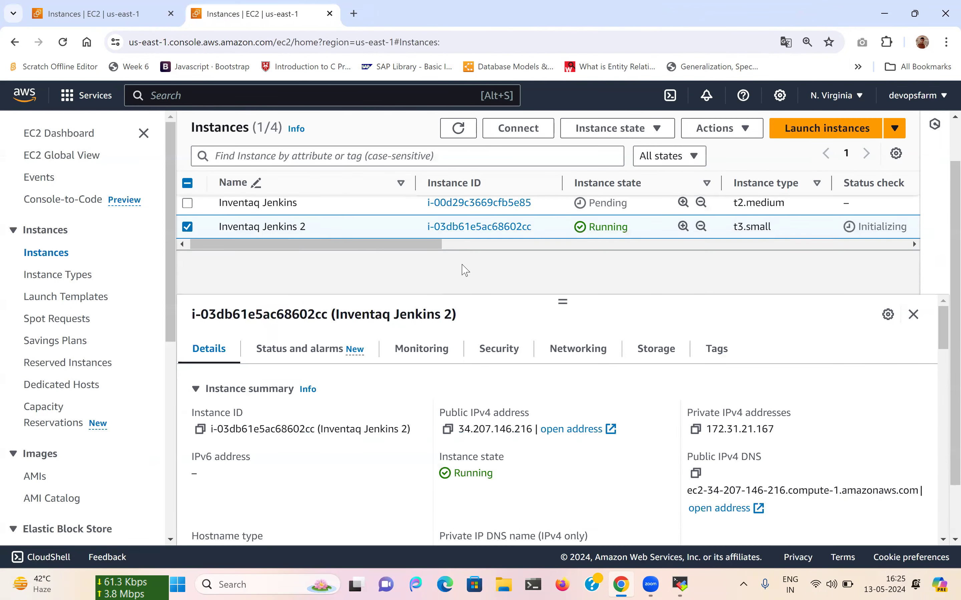
pyautogui.click(458, 128)
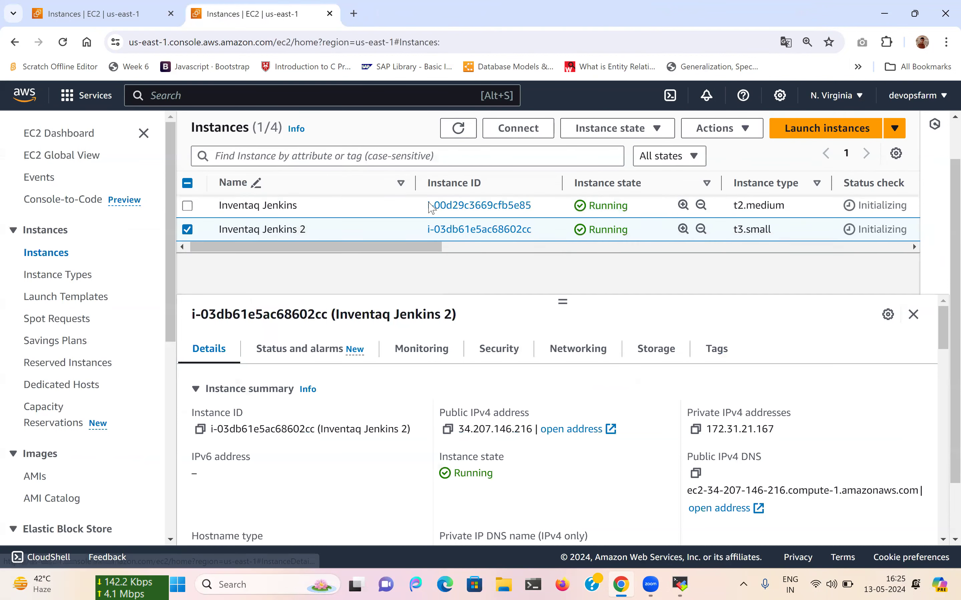
pyautogui.click(646, 129)
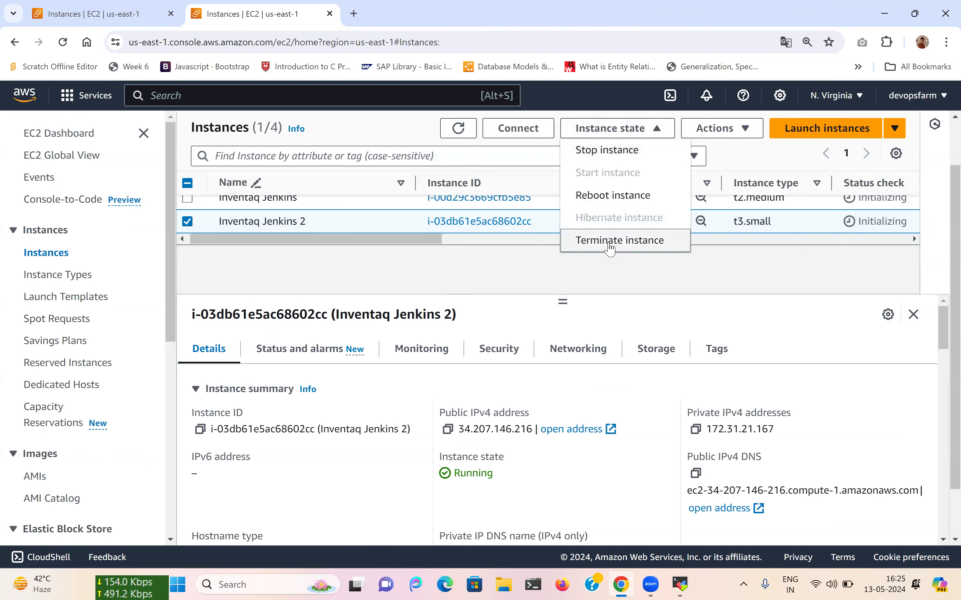
pyautogui.click(468, 274)
pyautogui.scroll(1, 311, 277)
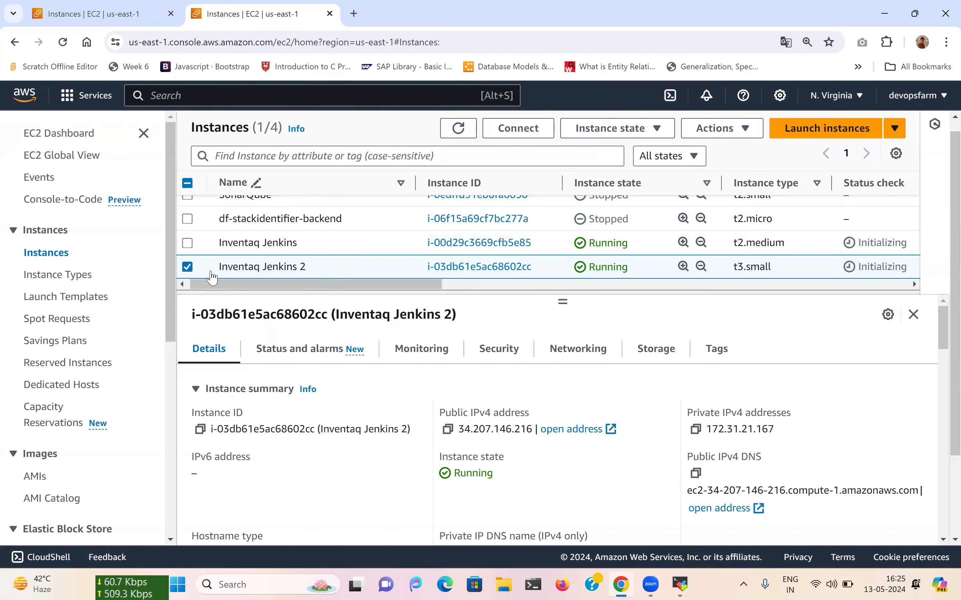
pyautogui.click(187, 267)
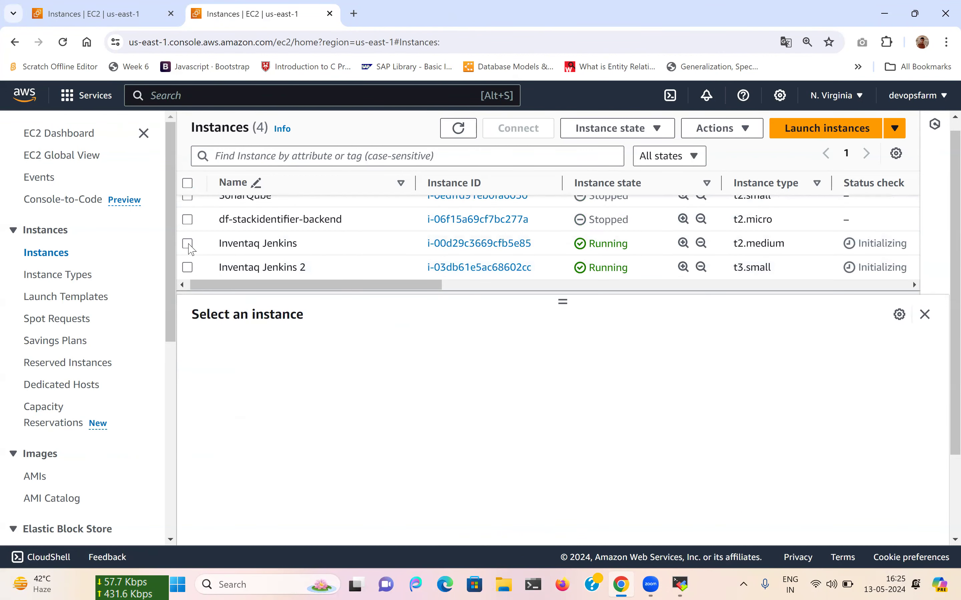
pyautogui.click(450, 431)
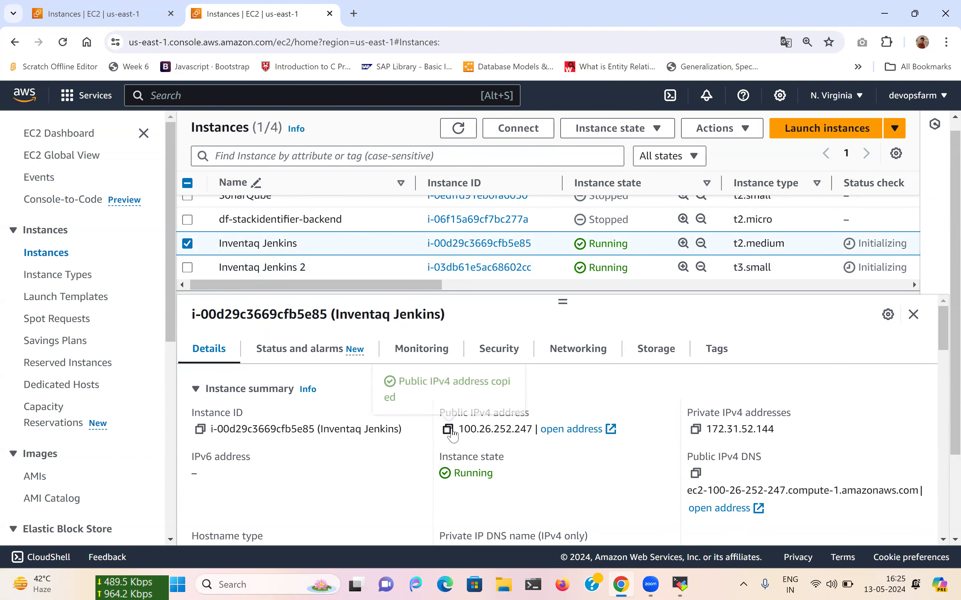
pyautogui.click(354, 14)
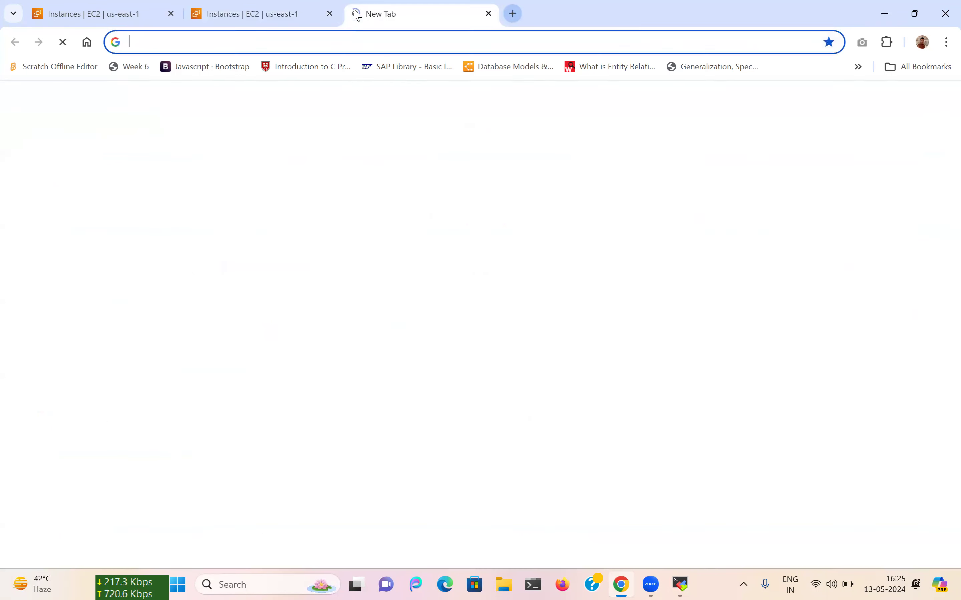
# Load 100.26.252.247:8080 in the new tab to reach the Jenkins sign-in page, checking the EC2 list meanwhile.
pyautogui.hotkey('ctrl', 'v')
pyautogui.write(':8080')
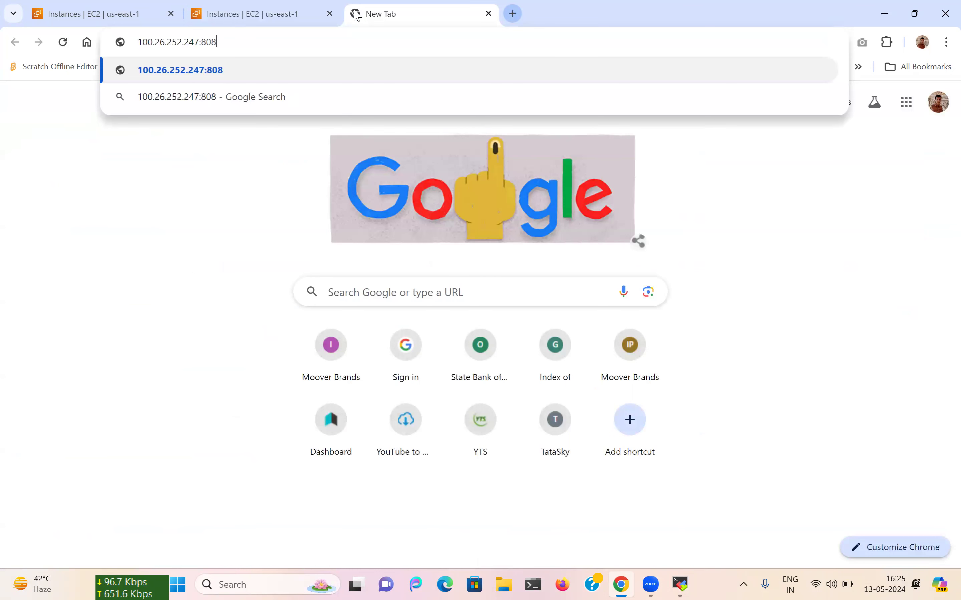
pyautogui.press('Return')
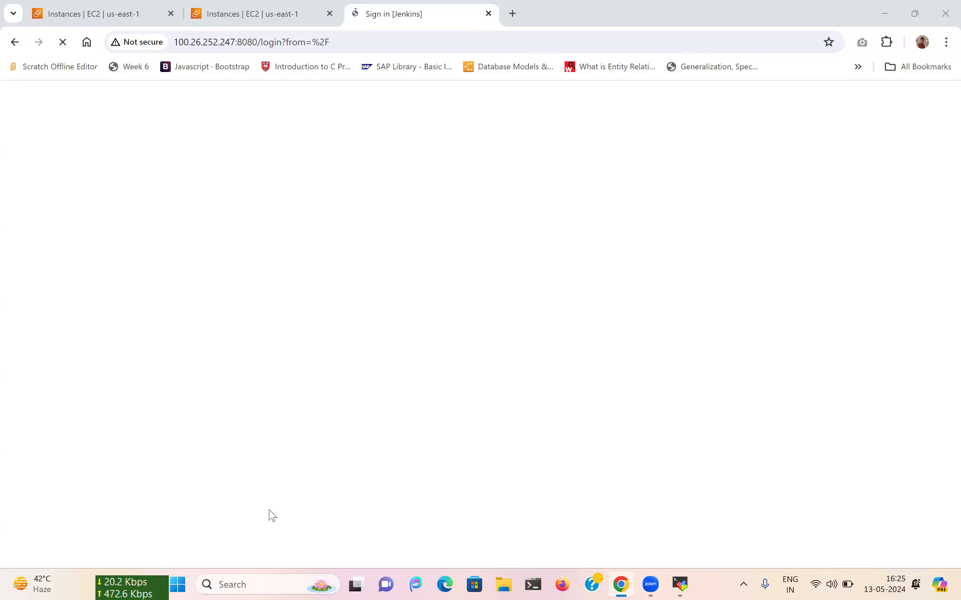
pyautogui.click(280, 5)
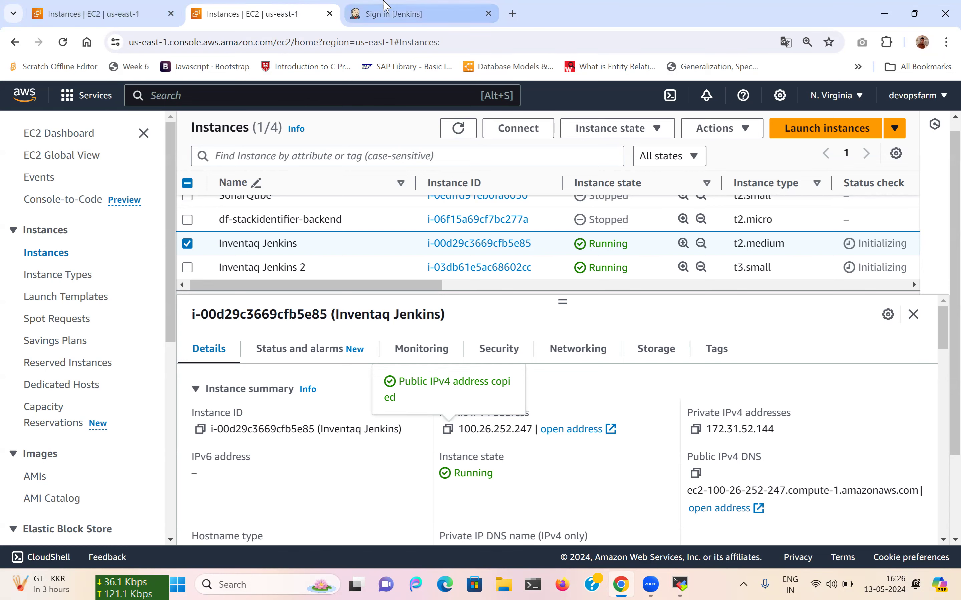
pyautogui.click(384, 6)
# Terminate the Inventaq Jenkins 2 instance in EC2.
pyautogui.click(269, 6)
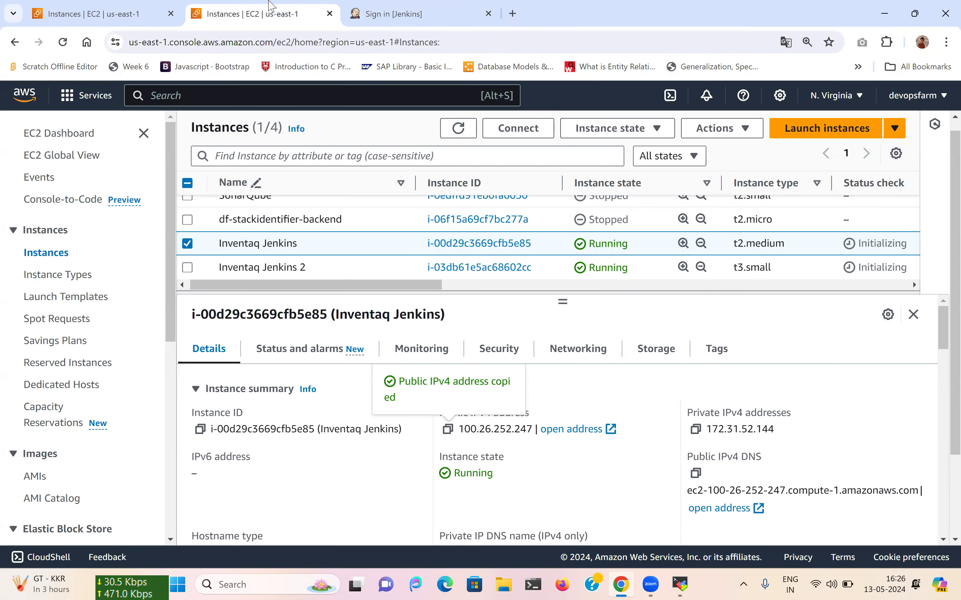
pyautogui.click(188, 243)
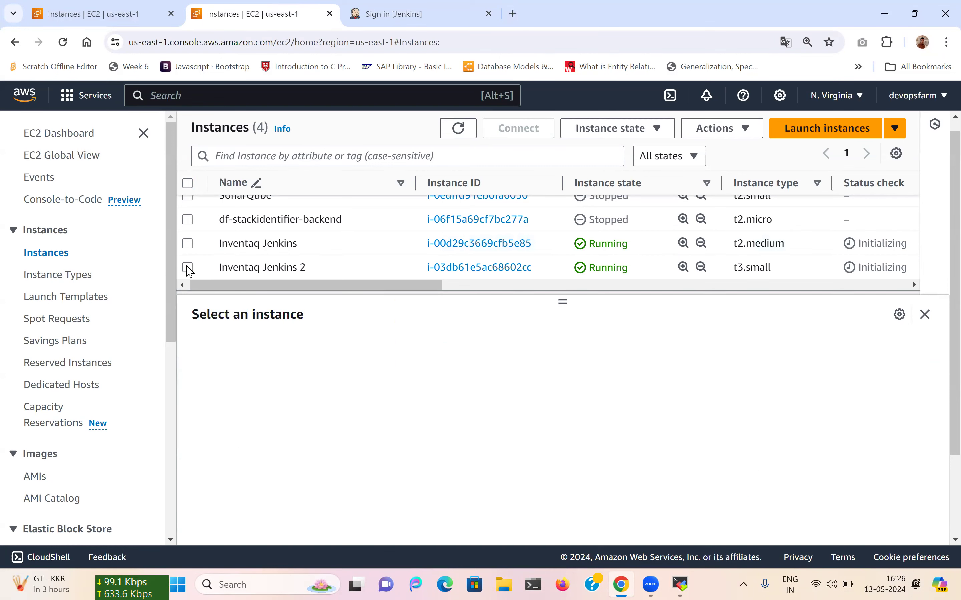
pyautogui.click(303, 273)
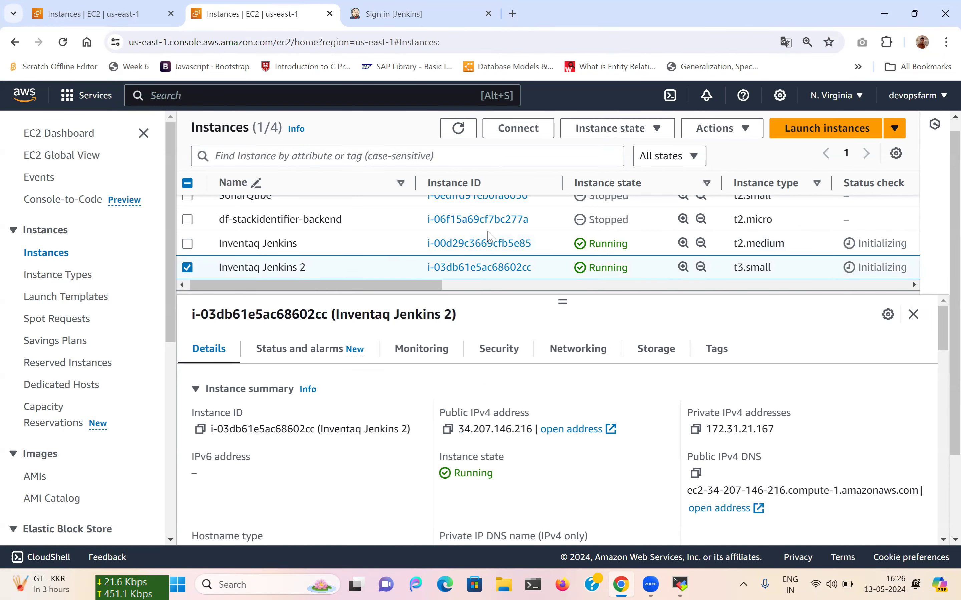
pyautogui.click(610, 137)
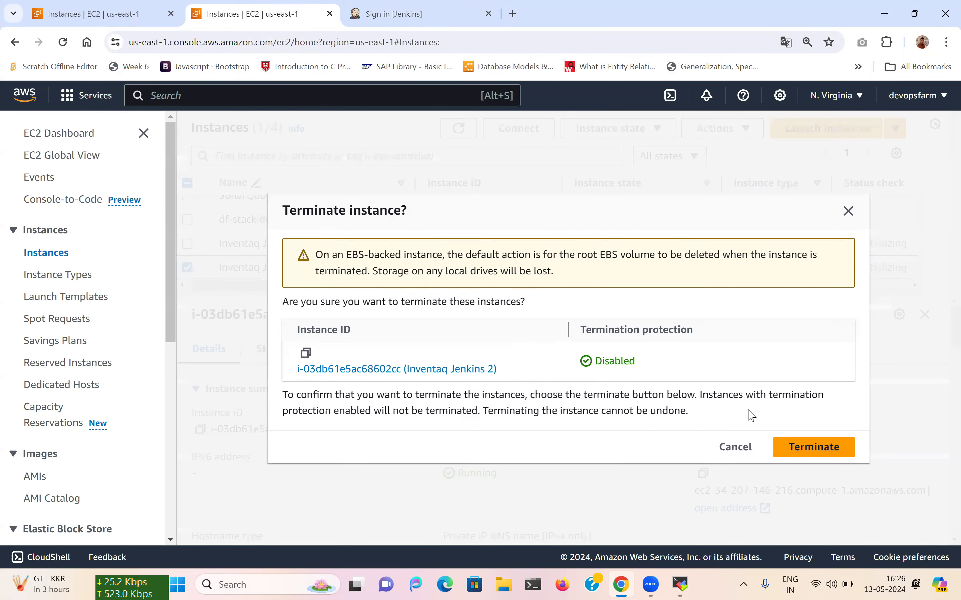
pyautogui.click(798, 449)
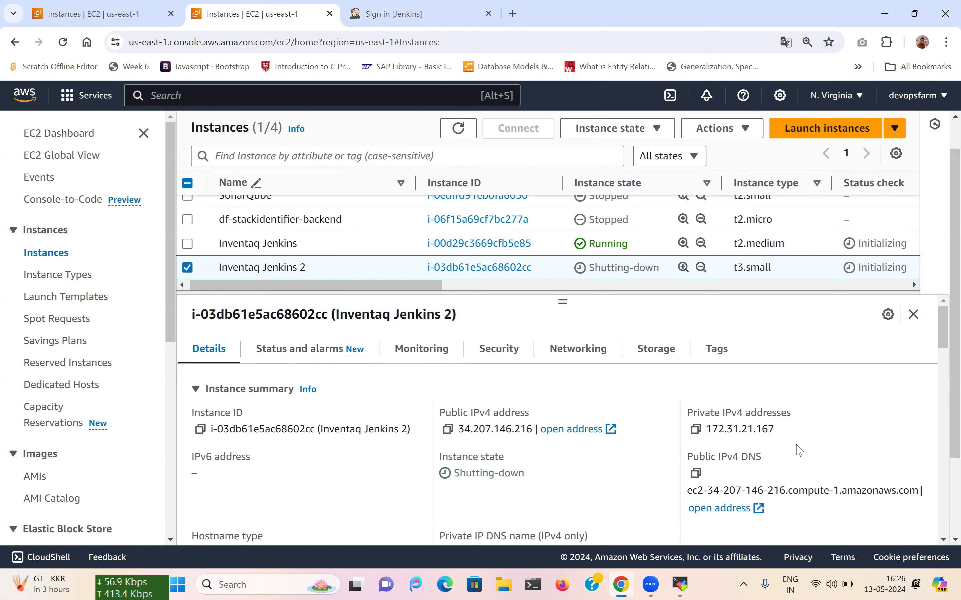
# On the Jenkins sign-in page, enter username admin and begin typing the password.
pyautogui.click(480, 9)
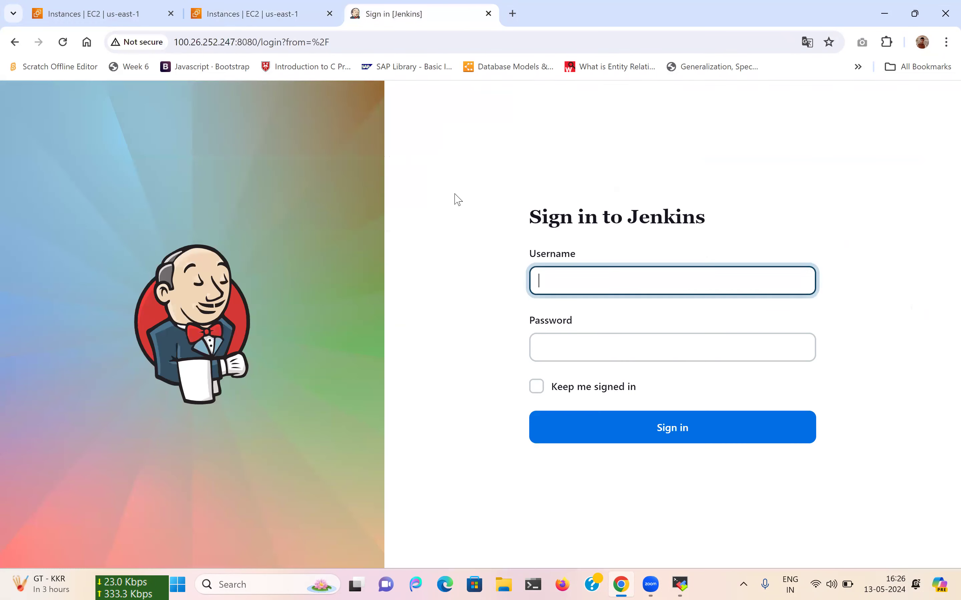
pyautogui.write('admin')
pyautogui.press('Tab')
pyautogui.write('admi')
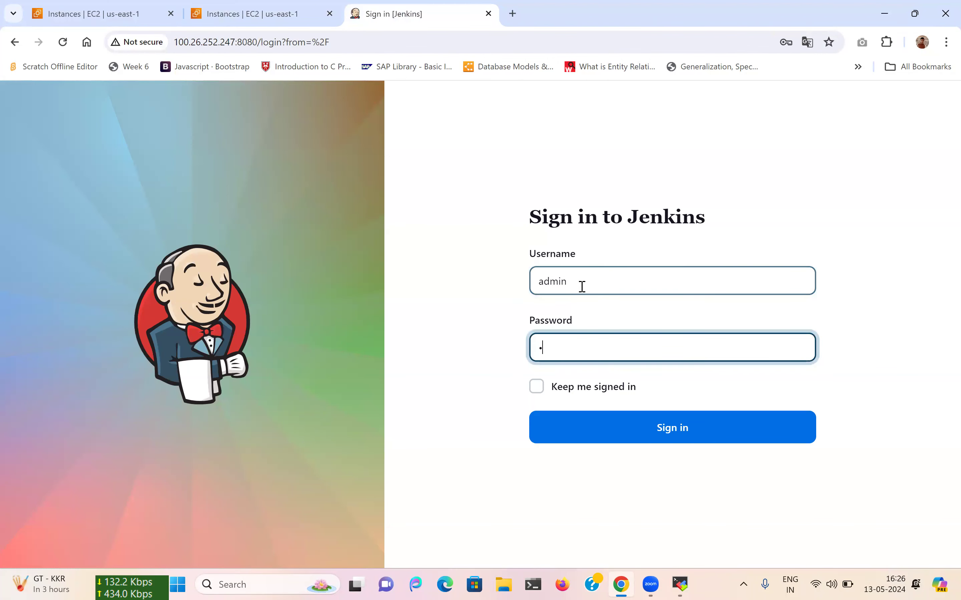
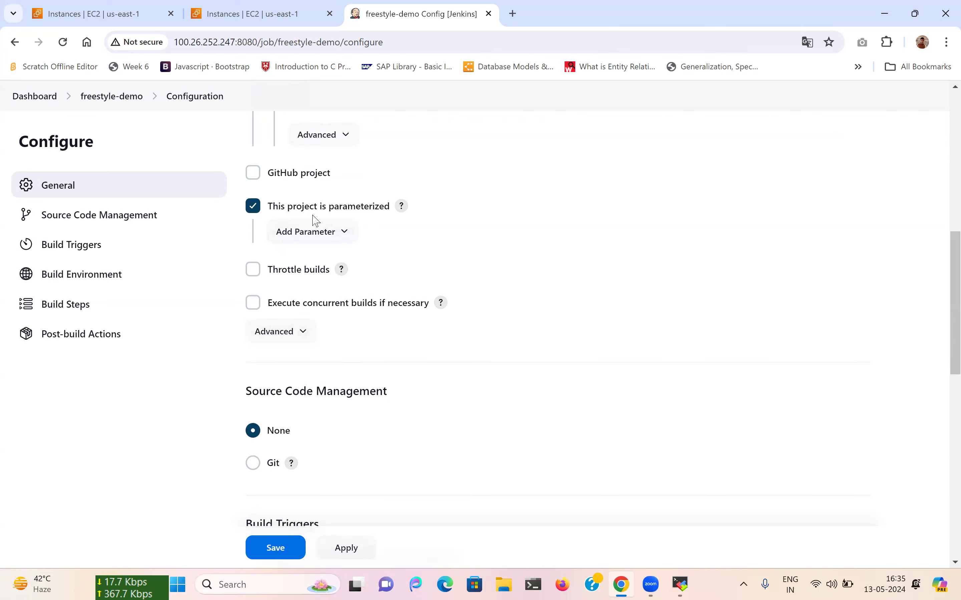
# Add a Boolean parameter 'Checkbox' with description 'check this box for true/false'.
pyautogui.click(329, 232)
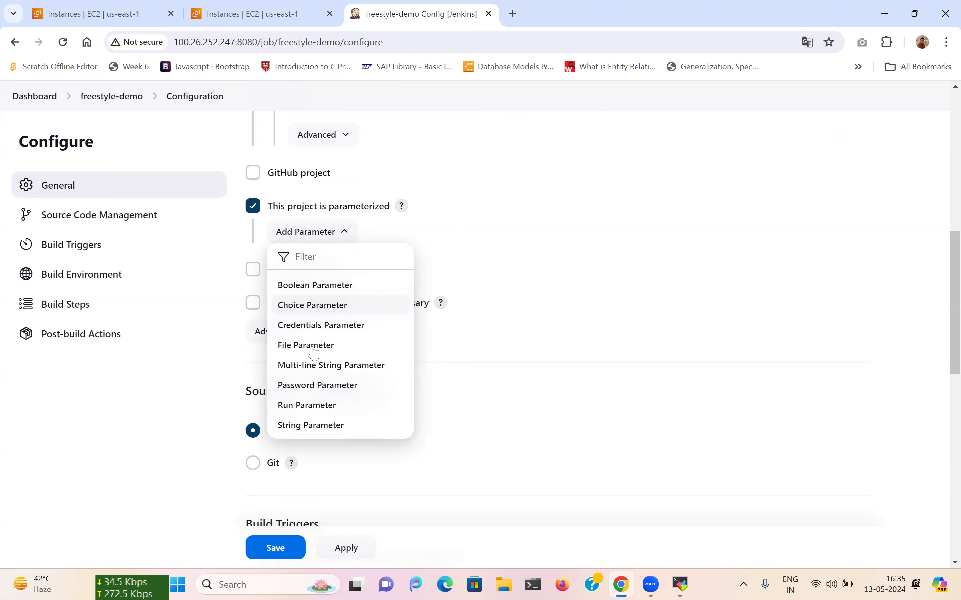
pyautogui.click(342, 294)
pyautogui.click(293, 287)
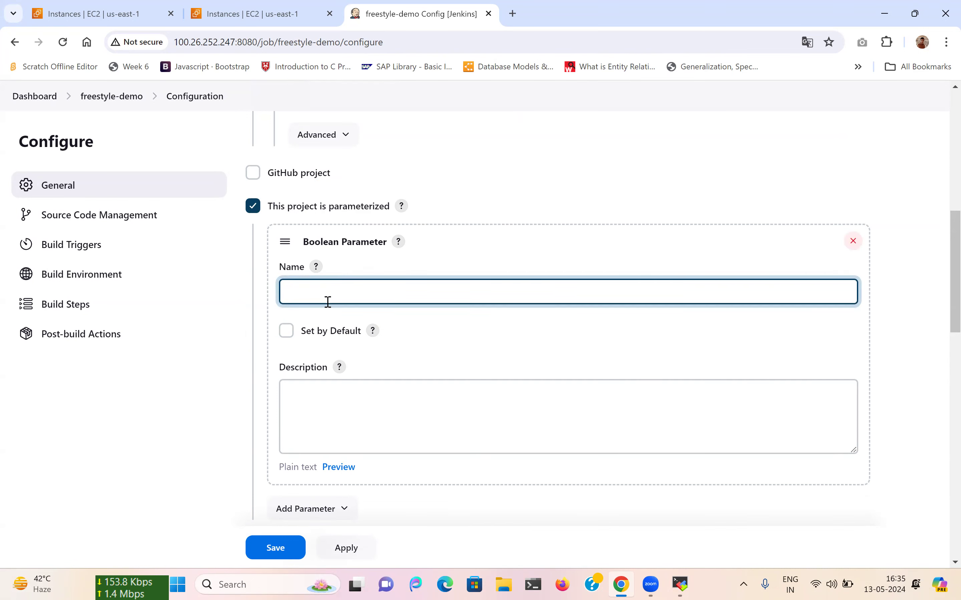
pyautogui.write('Chec')
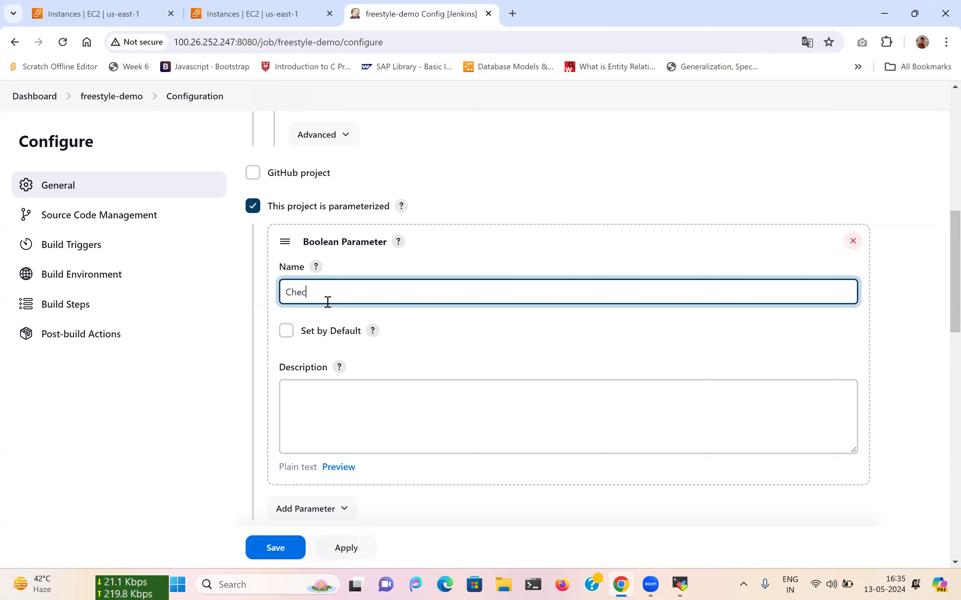
pyautogui.write('kbox')
pyautogui.click(325, 409)
pyautogui.write('chec')
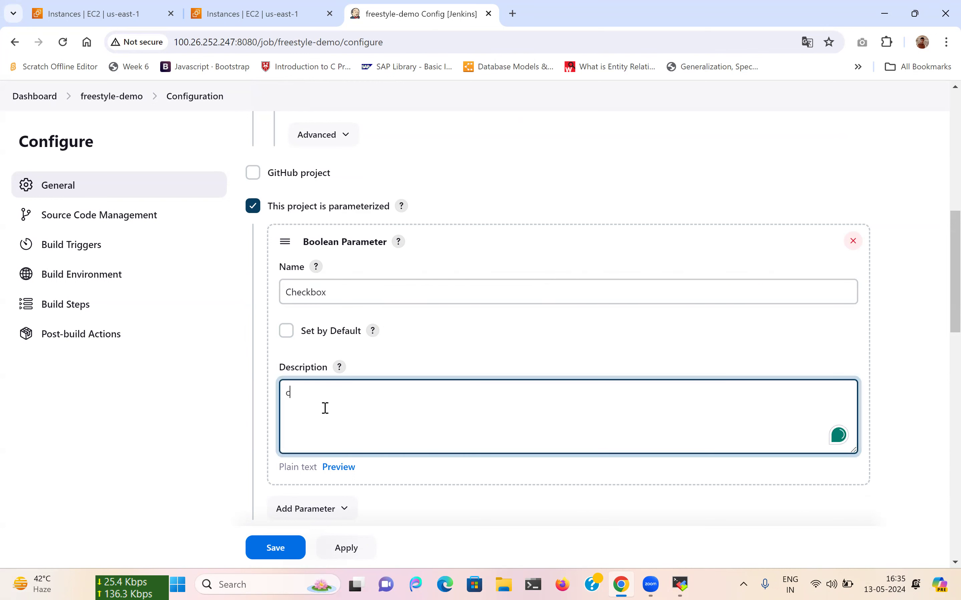
pyautogui.write('k thi')
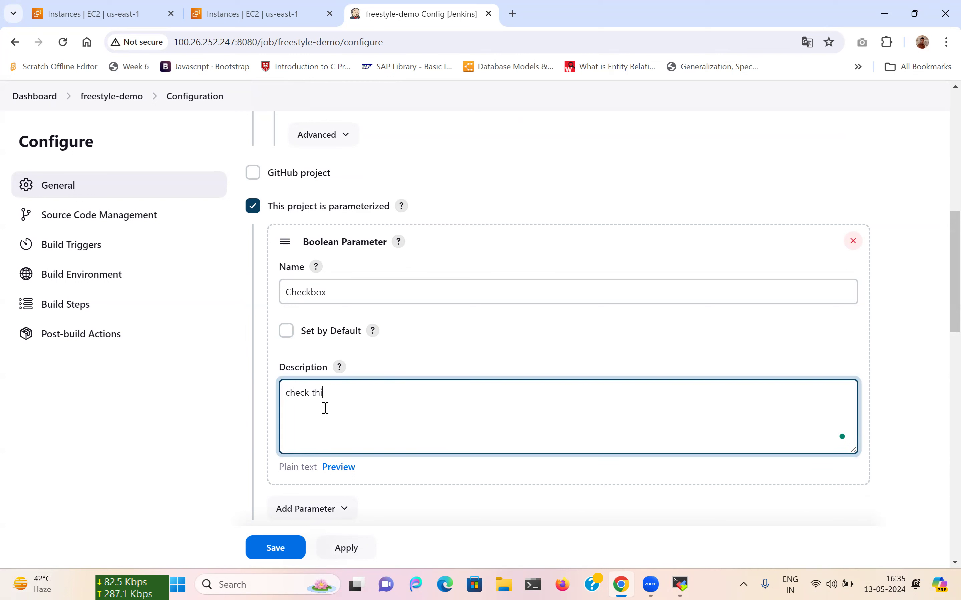
pyautogui.write('s box f')
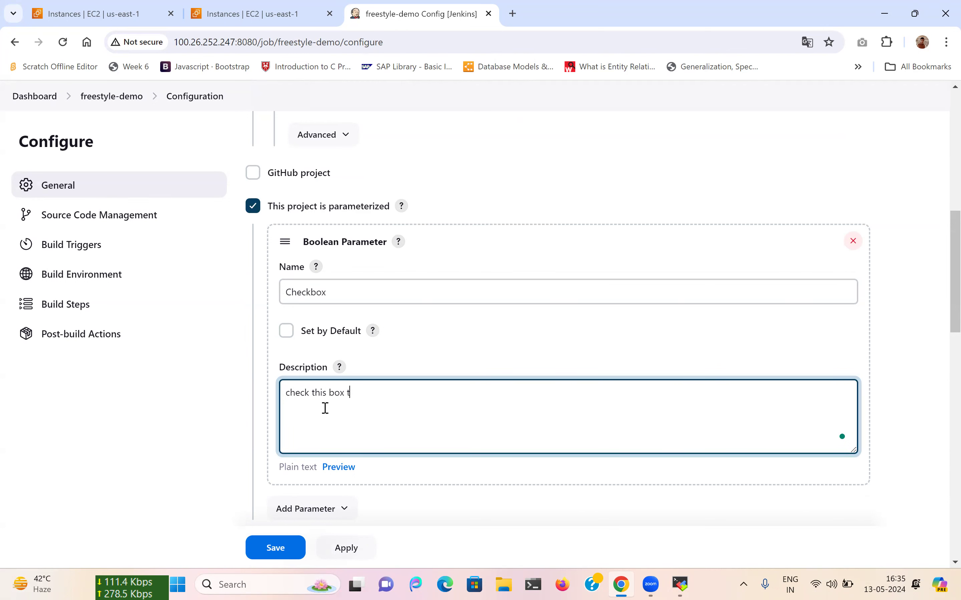
pyautogui.write('i')
pyautogui.write('or trur')
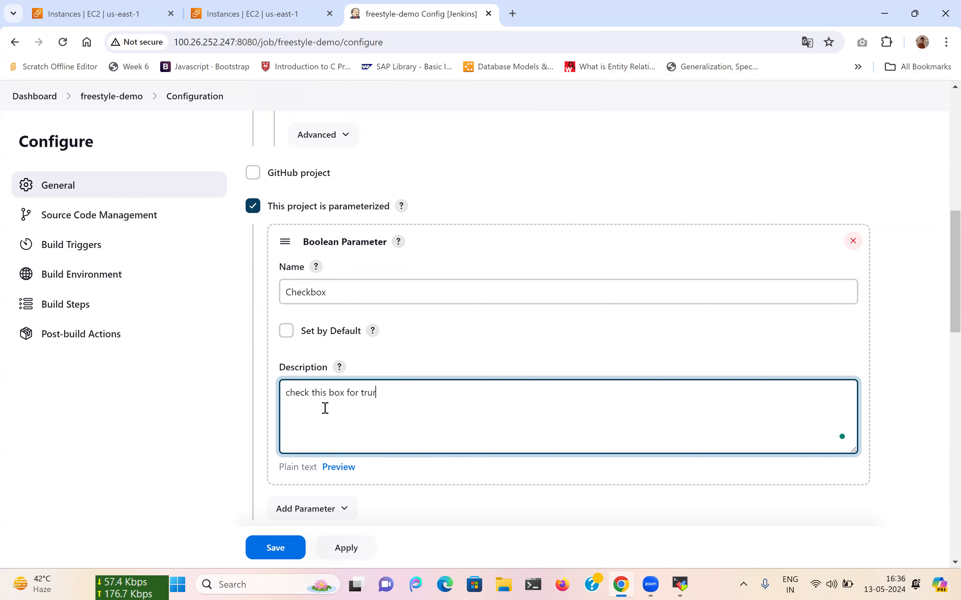
pyautogui.press('BackSpace')
pyautogui.write('e/false')
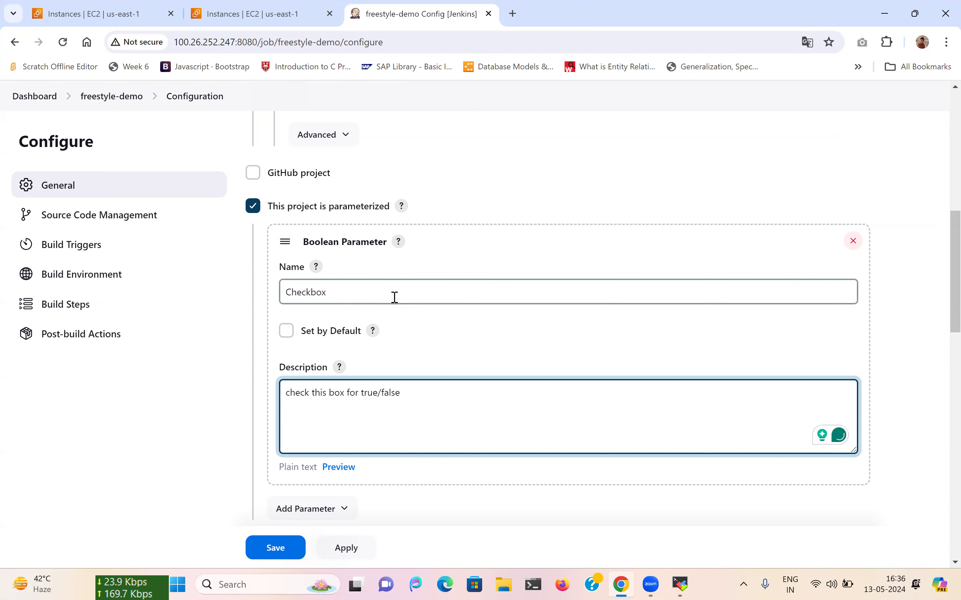
pyautogui.scroll(-2, 392, 298)
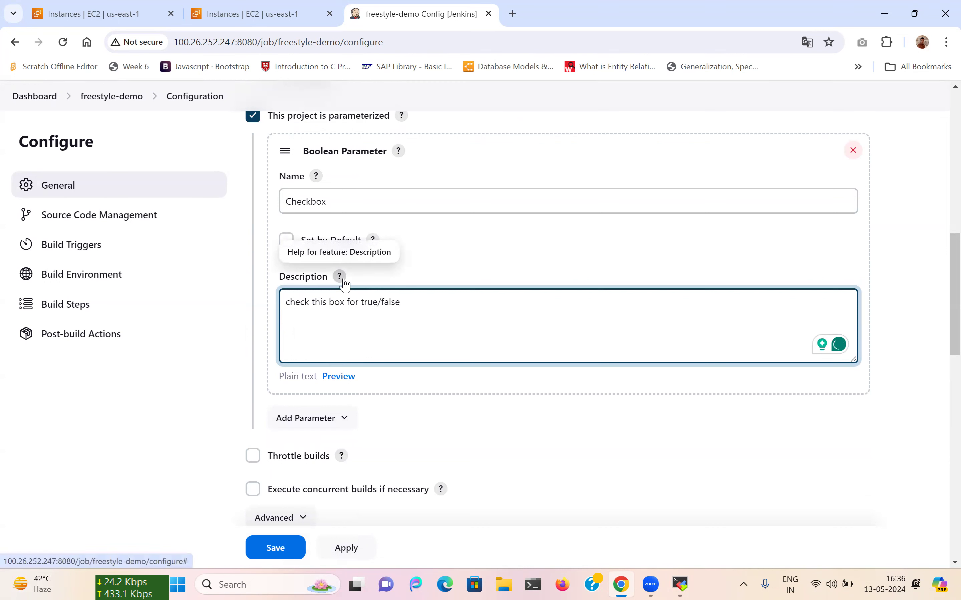
pyautogui.scroll(-3, 354, 286)
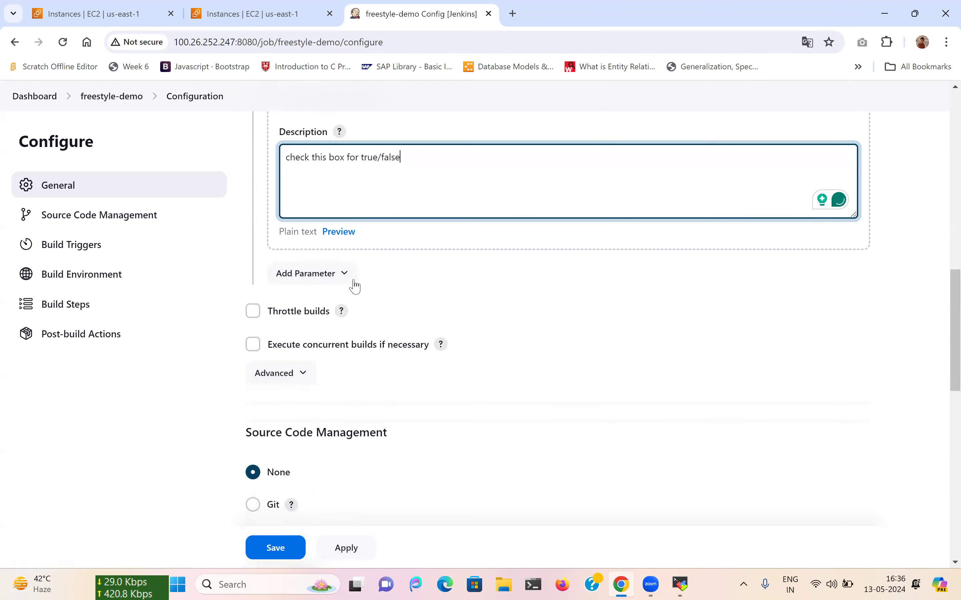
# Add a Choice parameter and name it Env.
pyautogui.click(333, 279)
pyautogui.click(299, 351)
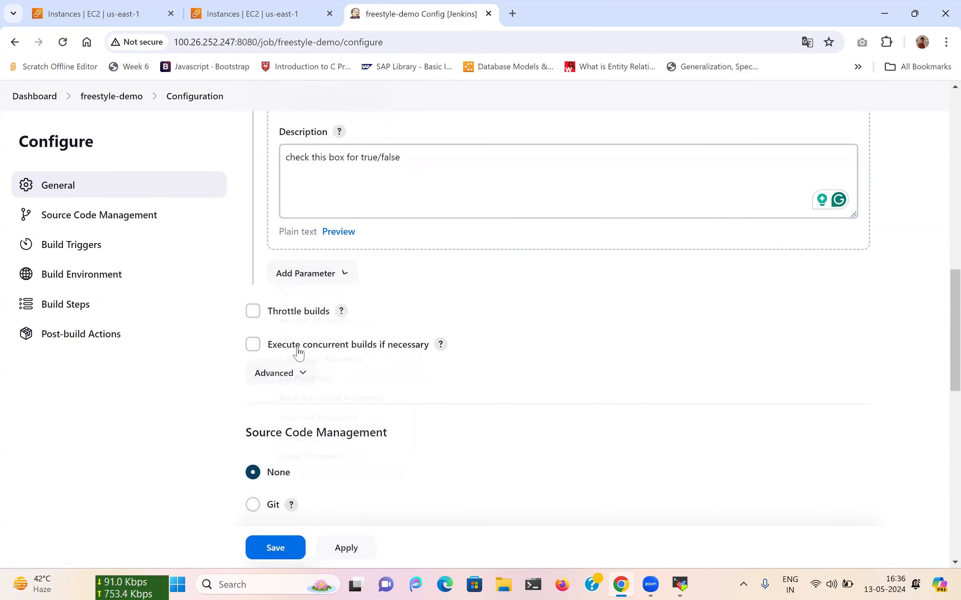
pyautogui.click(316, 404)
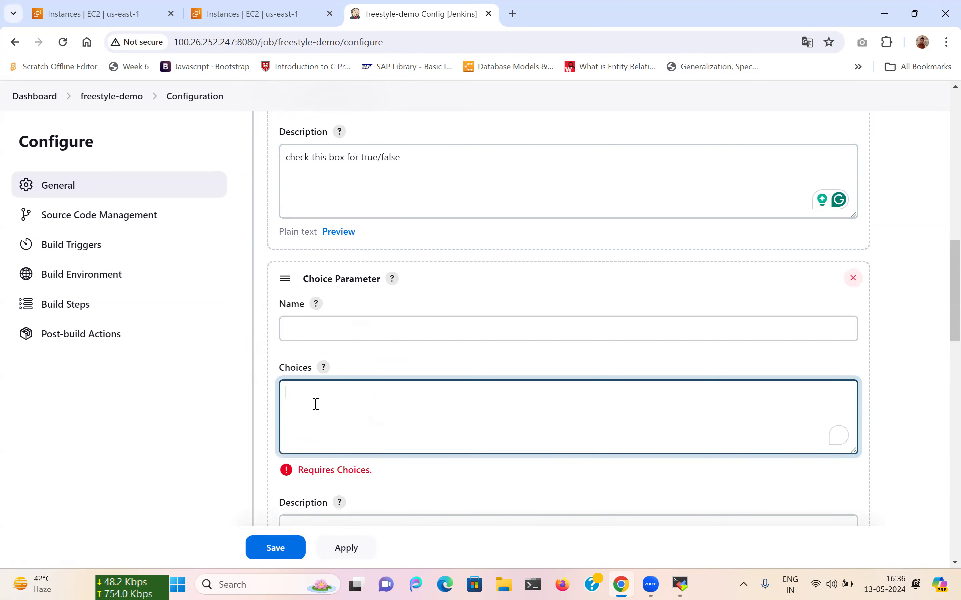
pyautogui.click(303, 336)
pyautogui.write('E')
pyautogui.write('nby')
pyautogui.press('BackSpace')
pyautogui.press('BackSpace')
pyautogui.write('v')
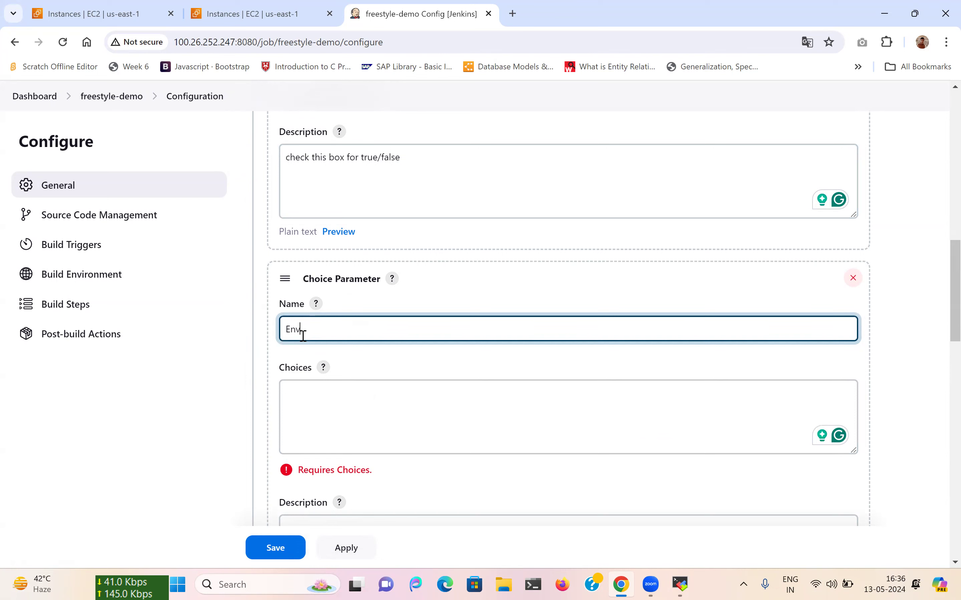
# Give Env the choices dev, test and prod, described as 'select environment'.
pyautogui.click(306, 395)
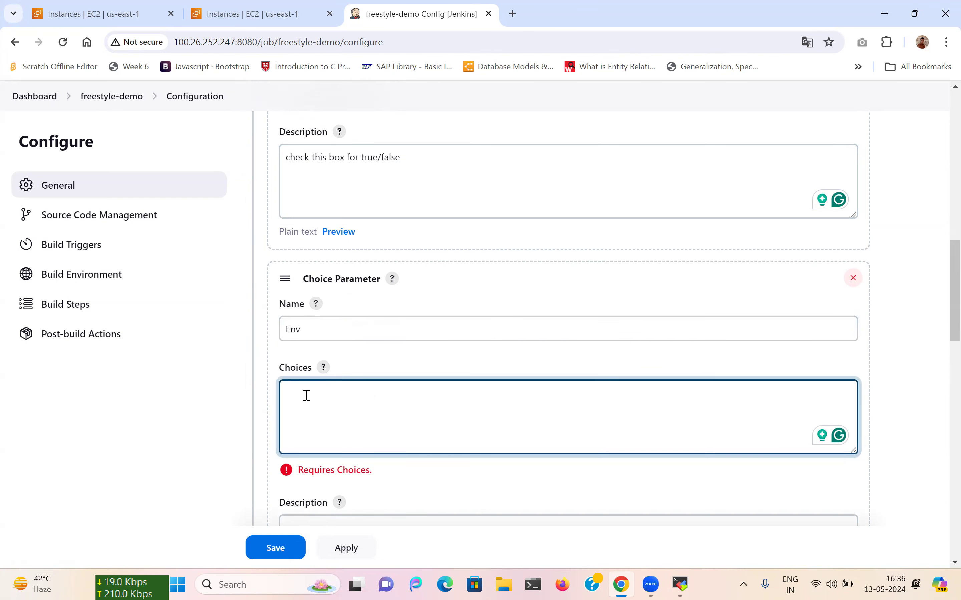
pyautogui.write('dev')
pyautogui.press('Return')
pyautogui.write('test')
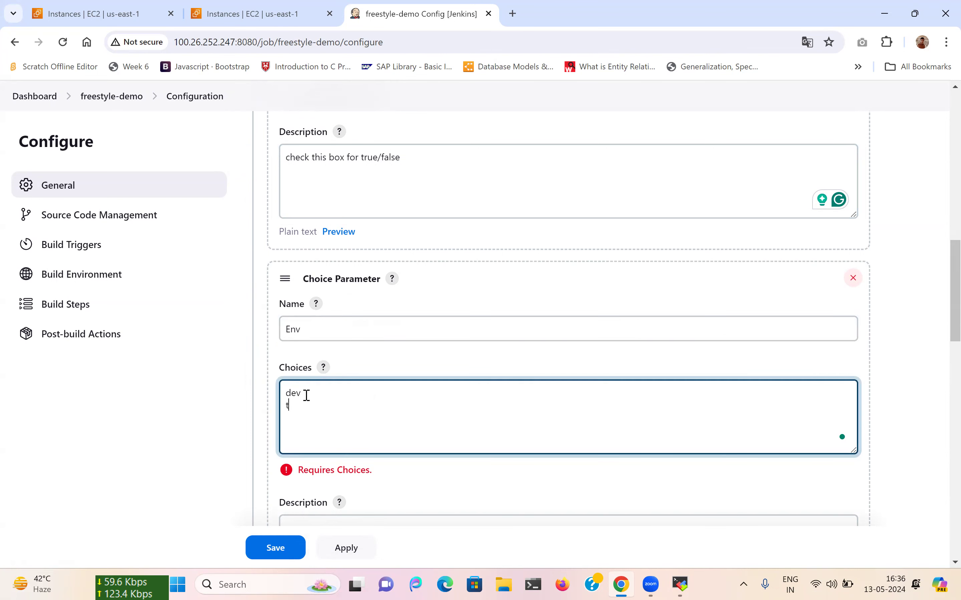
pyautogui.press('Return')
pyautogui.write('prod')
pyautogui.scroll(-2, 306, 397)
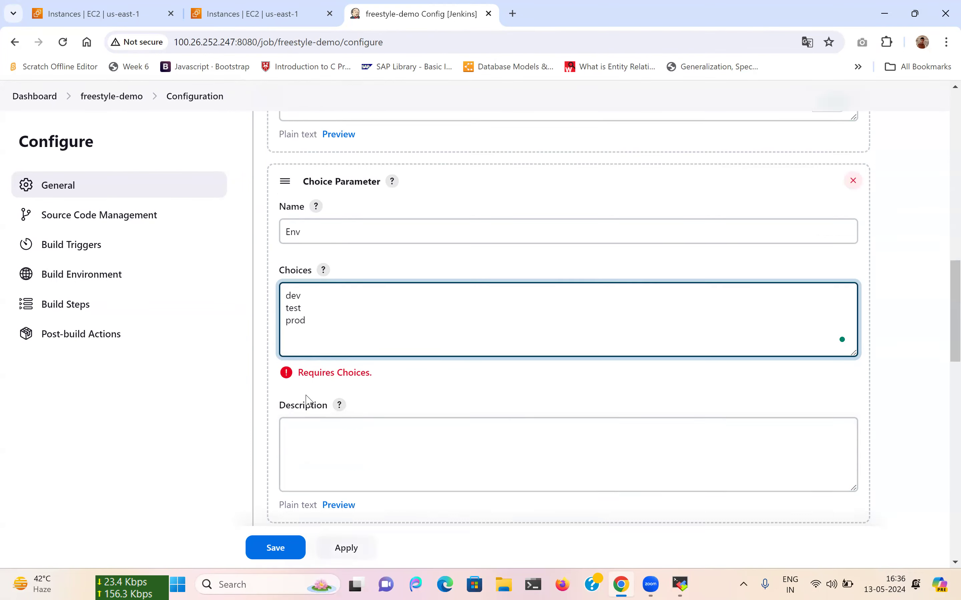
pyautogui.scroll(-3, 305, 395)
pyautogui.click(332, 326)
pyautogui.write('select environment')
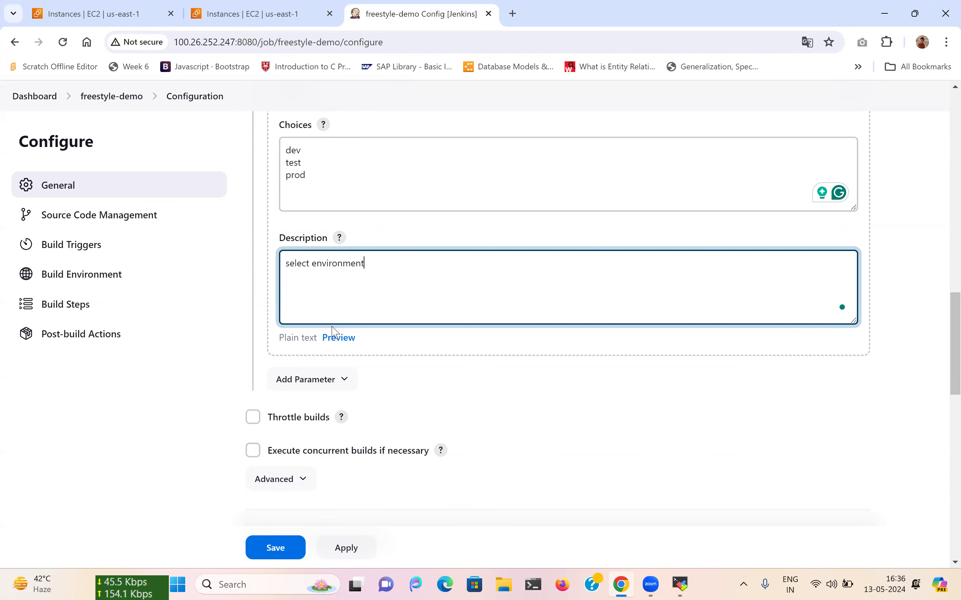
# Apply and save the freestyle-demo configuration changes.
pyautogui.scroll(-10, 140, 463)
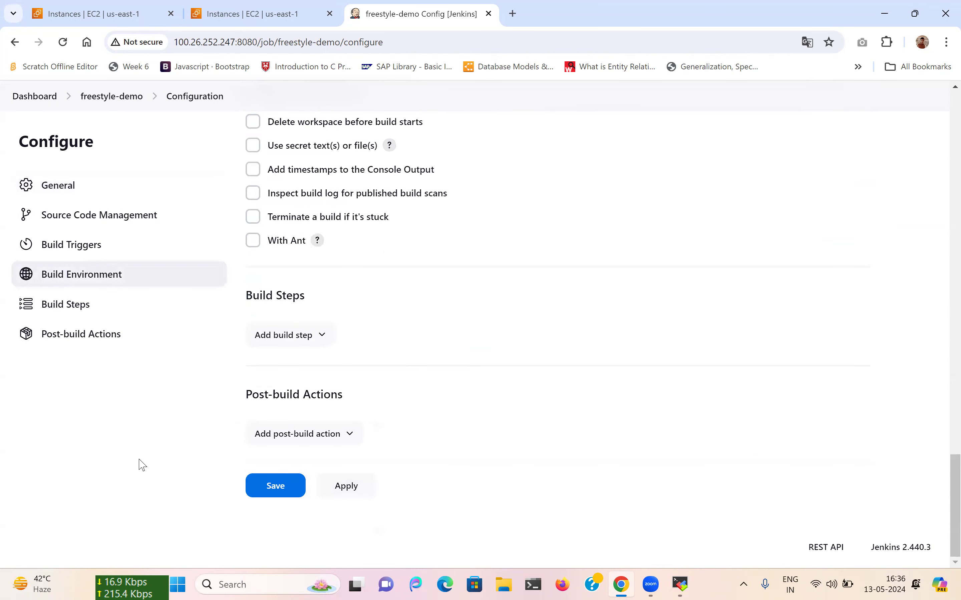
pyautogui.click(344, 488)
pyautogui.click(283, 490)
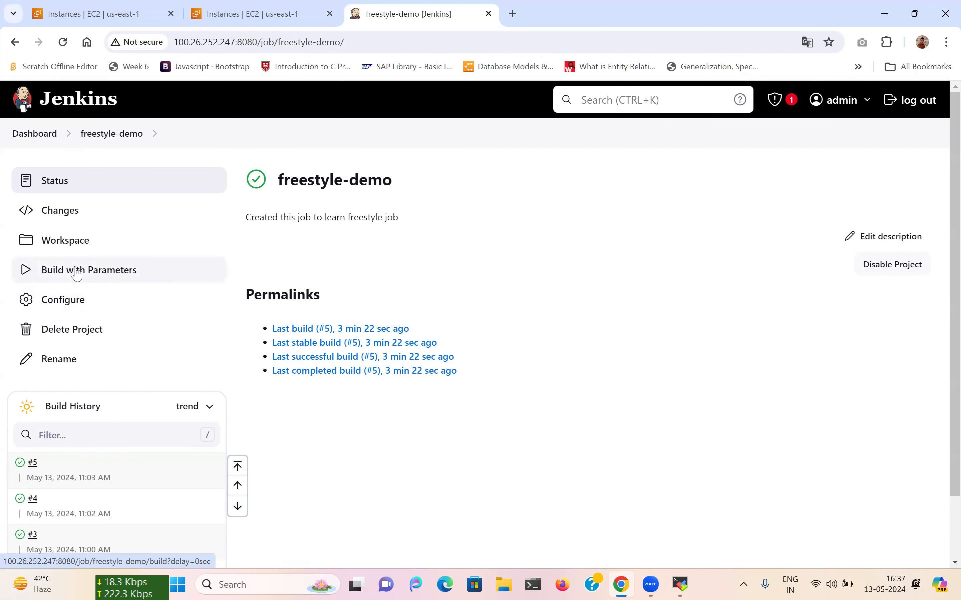
# Open the Build with Parameters form and tick the Checkbox parameter.
pyautogui.click(108, 273)
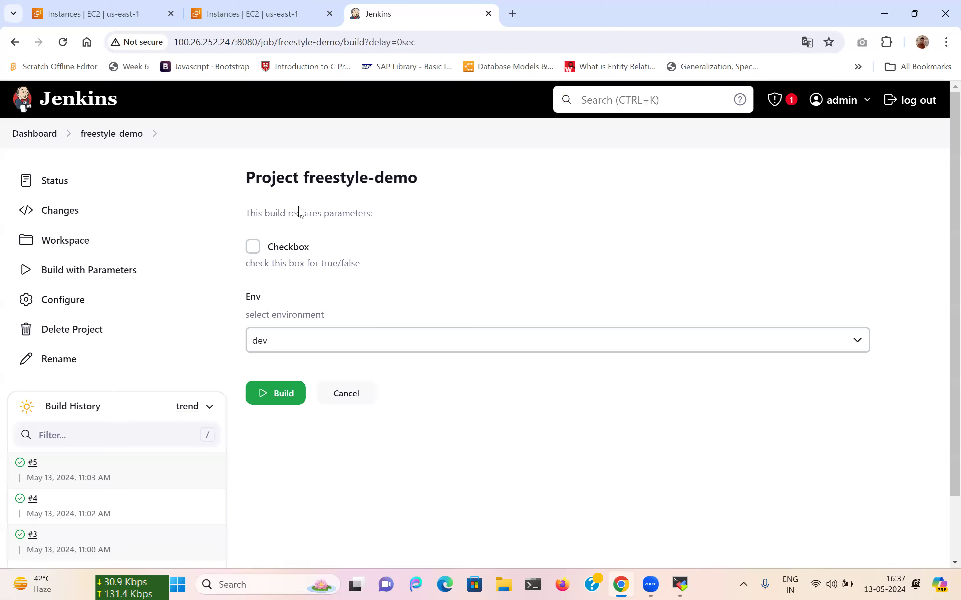
pyautogui.scroll(-2, 349, 260)
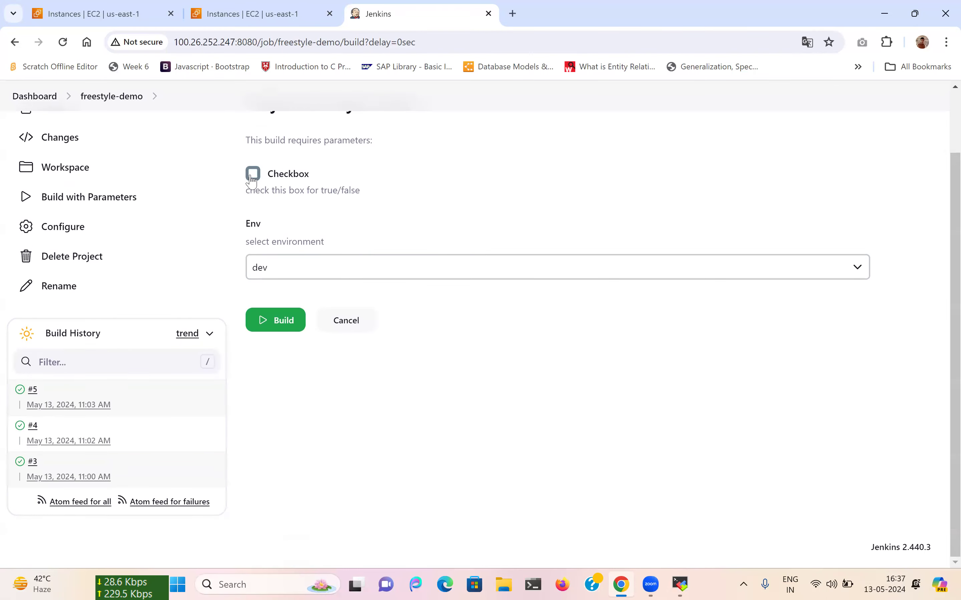
pyautogui.scroll(2, 298, 208)
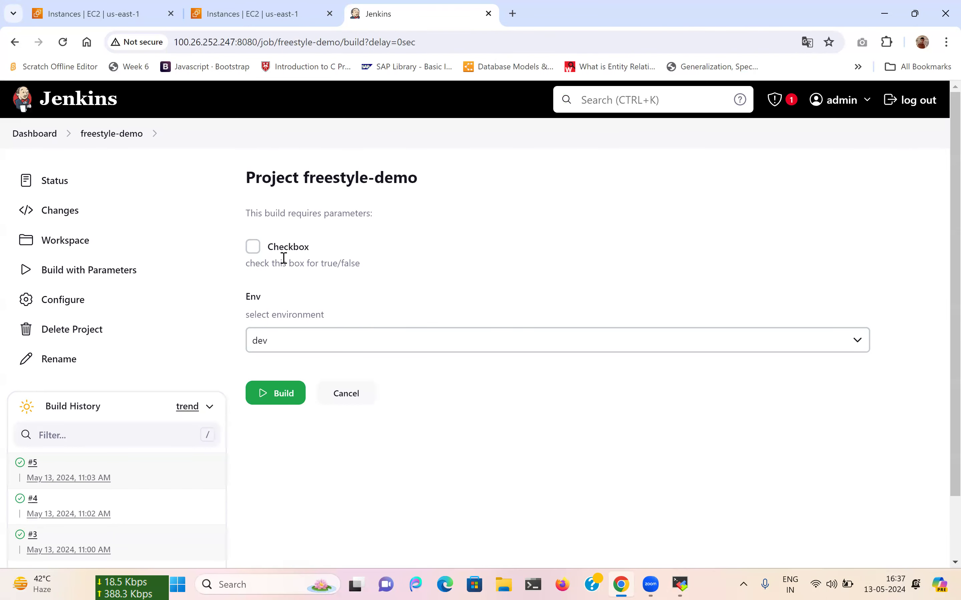
pyautogui.click(254, 257)
pyautogui.click(254, 257)
pyautogui.click(255, 256)
pyautogui.click(254, 257)
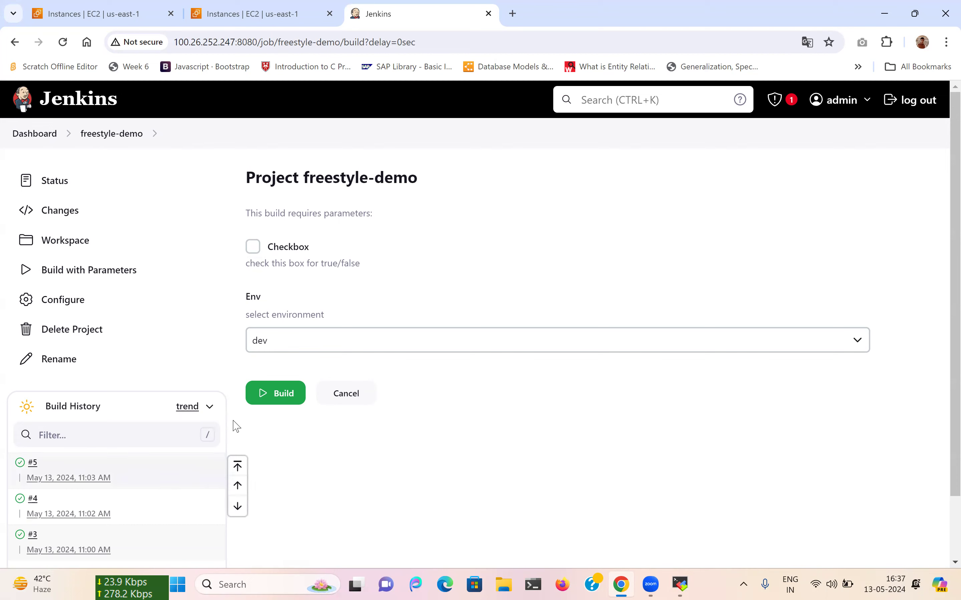
pyautogui.scroll(-3, 231, 423)
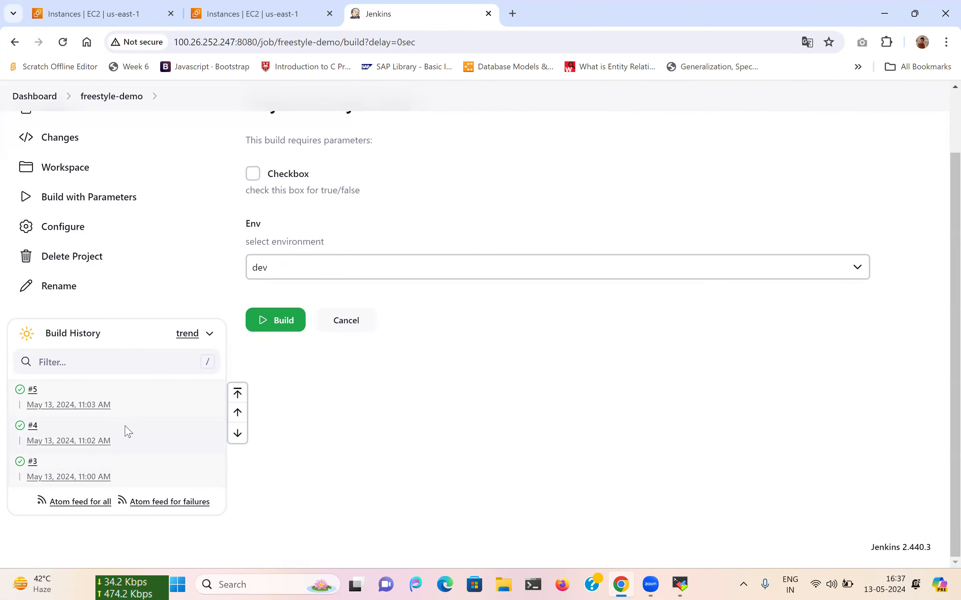
pyautogui.click(237, 394)
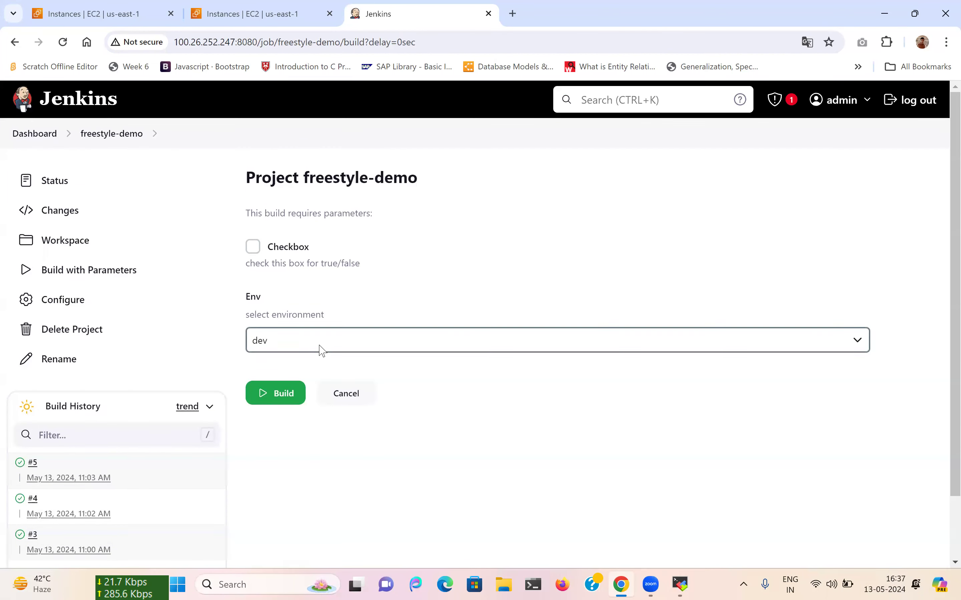
pyautogui.click(253, 248)
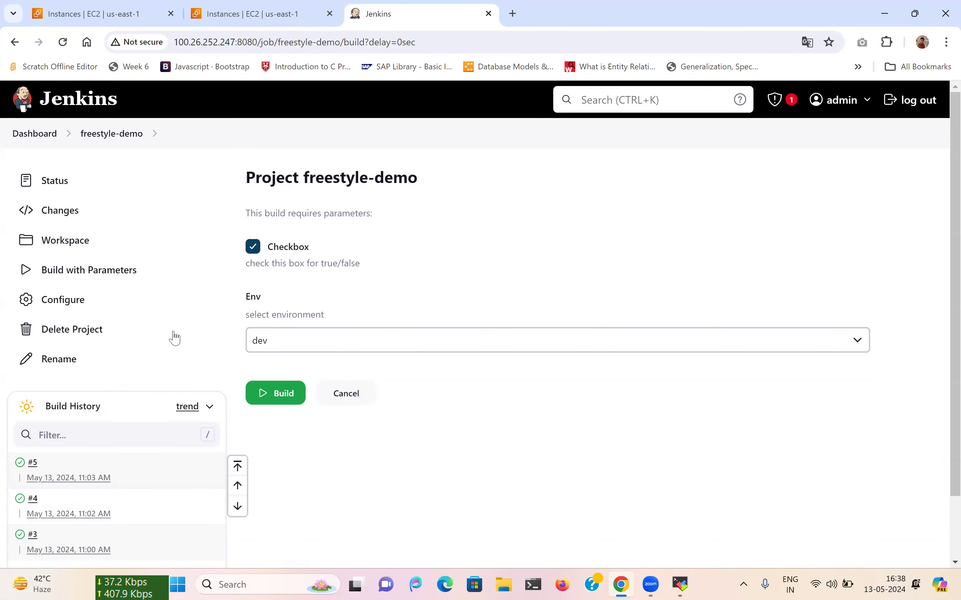
pyautogui.scroll(-2, 337, 328)
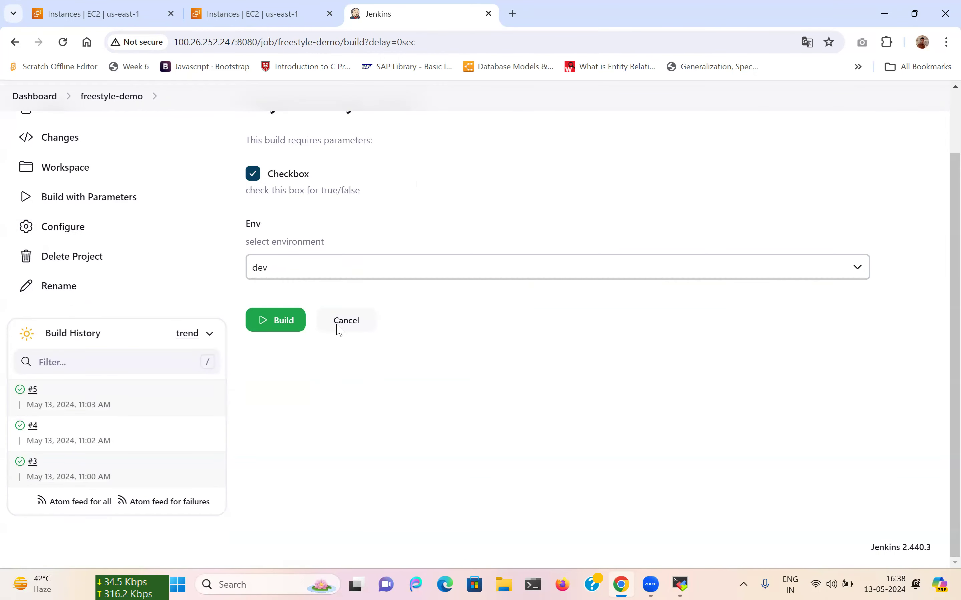
# Choose test for Env, then go back to the freestyle-demo project page.
pyautogui.click(309, 278)
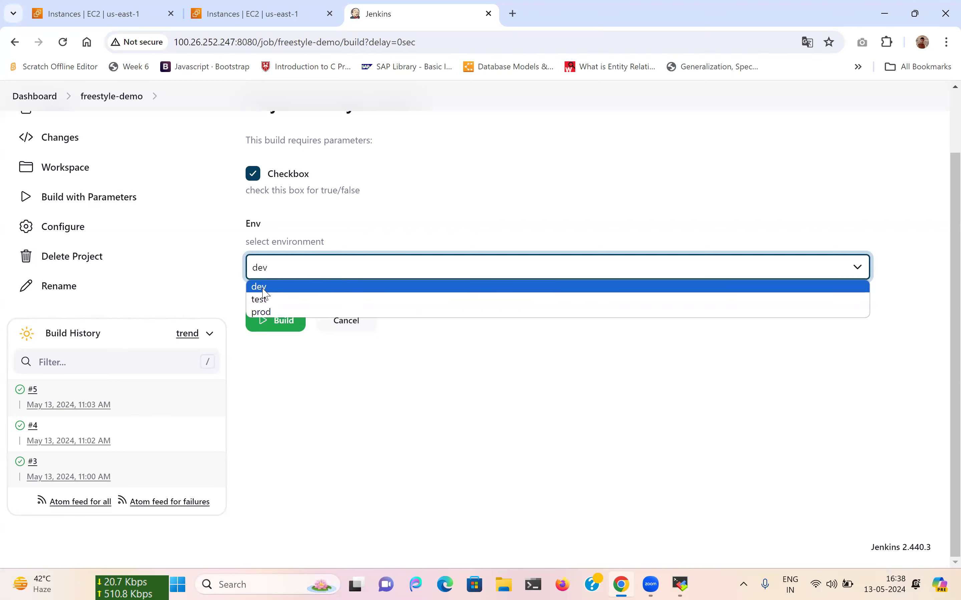
pyautogui.click(300, 392)
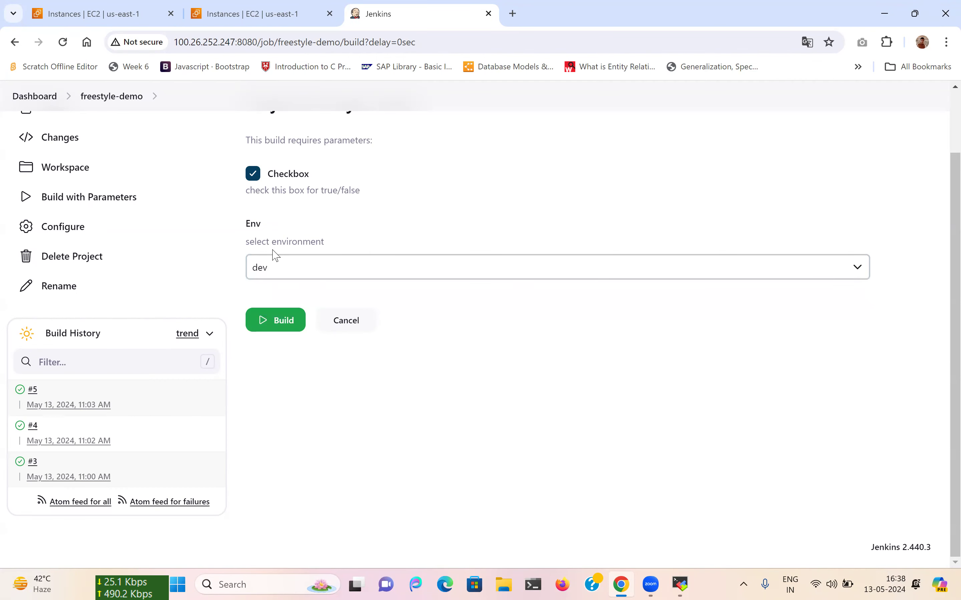
pyautogui.click(278, 268)
pyautogui.click(268, 300)
pyautogui.click(301, 270)
pyautogui.click(273, 304)
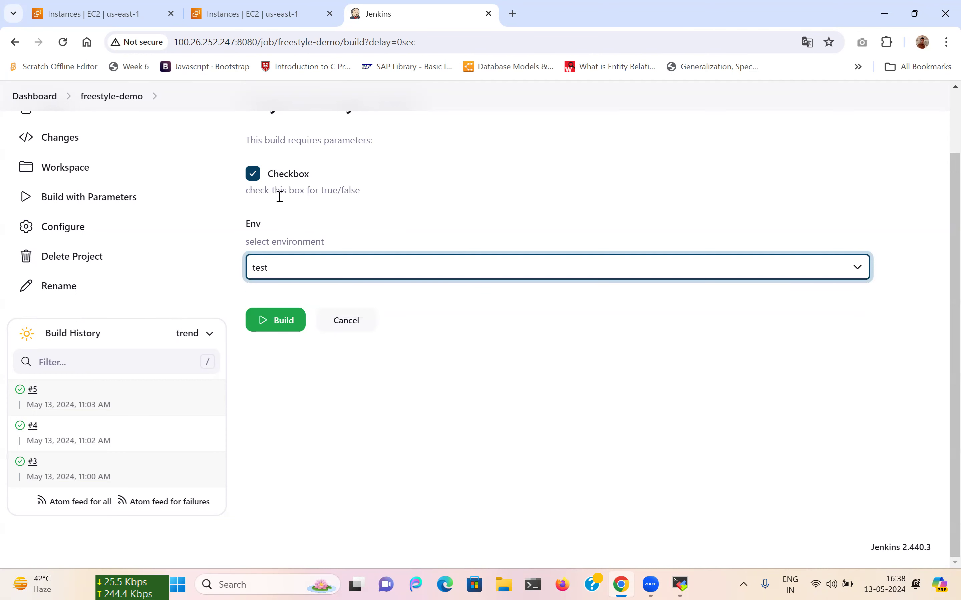
pyautogui.scroll(2, 403, 371)
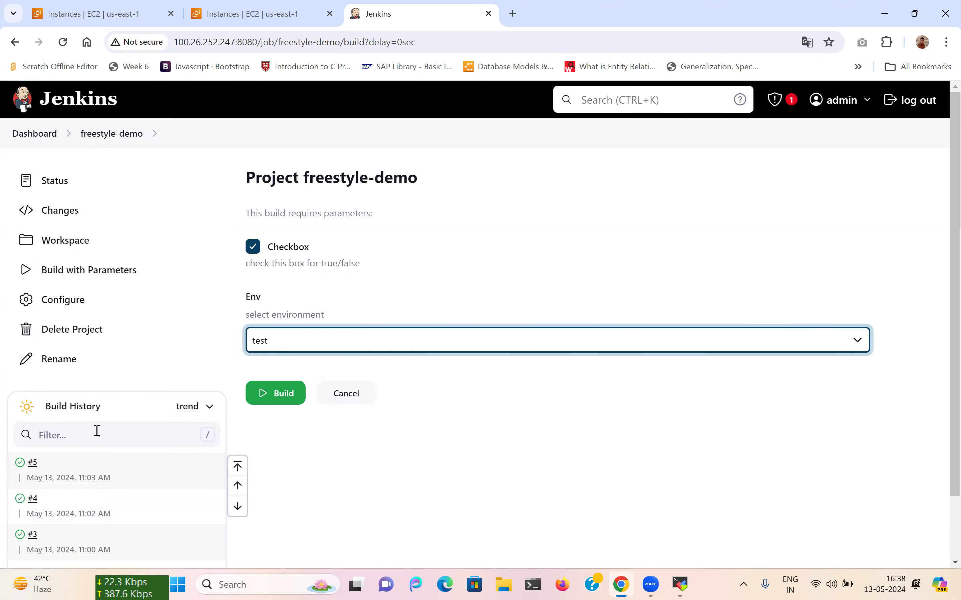
pyautogui.click(93, 135)
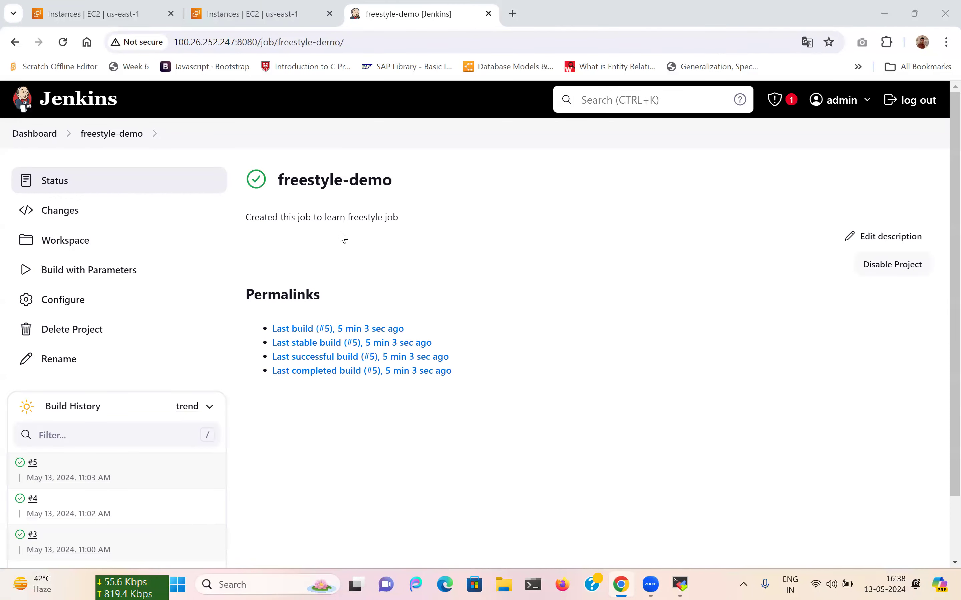
# Go to Configure for the freestyle-demo job.
pyautogui.click(71, 306)
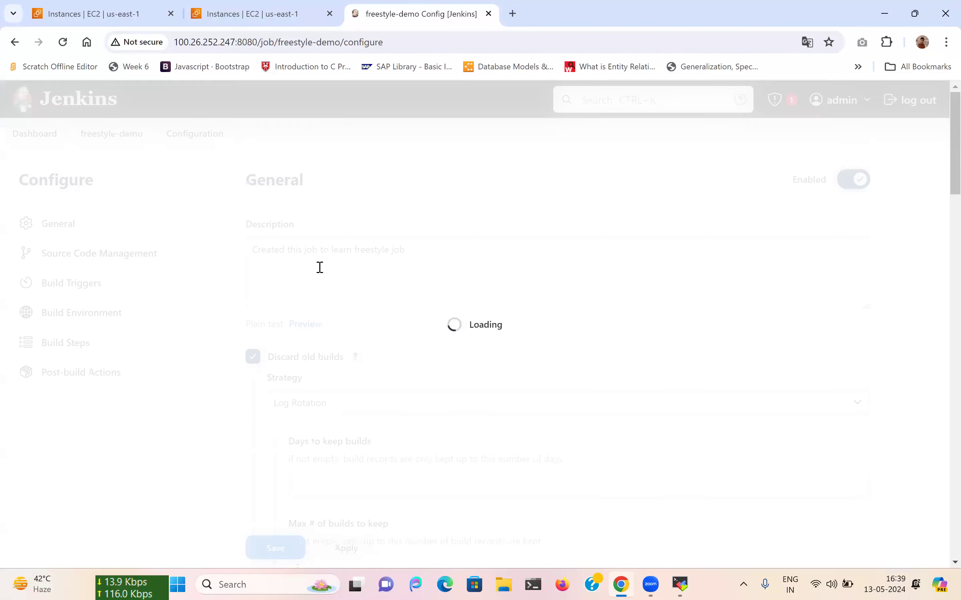
# Review the Checkbox and Env parameters and the available parameter types, adding none.
pyautogui.scroll(-7, 319, 272)
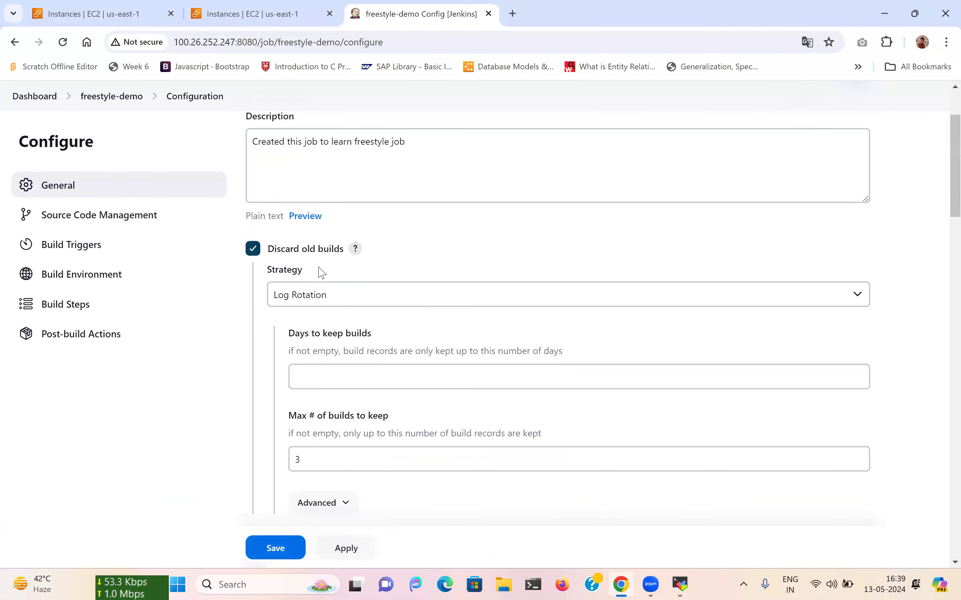
pyautogui.scroll(-3, 377, 295)
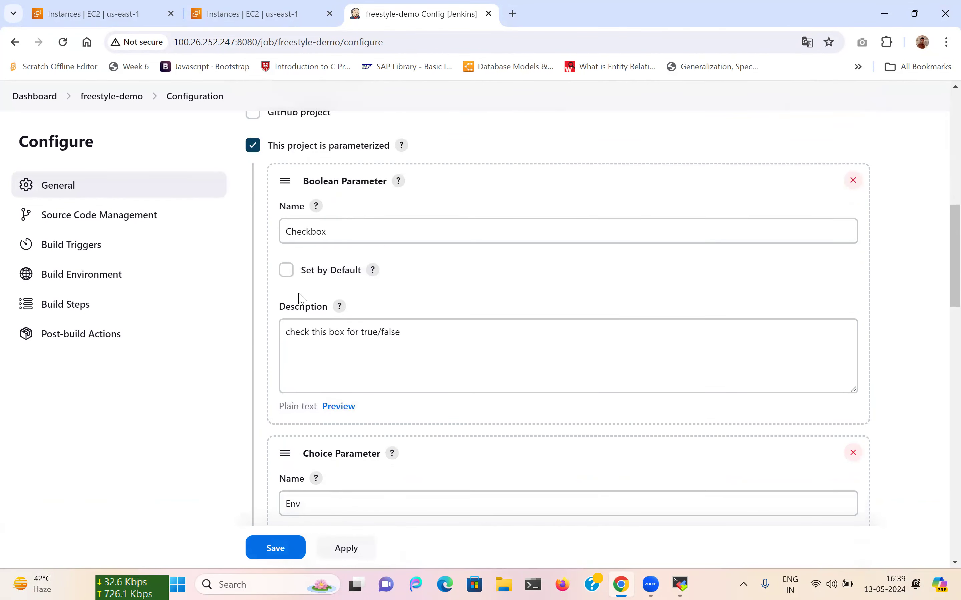
pyautogui.scroll(2, 338, 282)
pyautogui.scroll(-2, 321, 258)
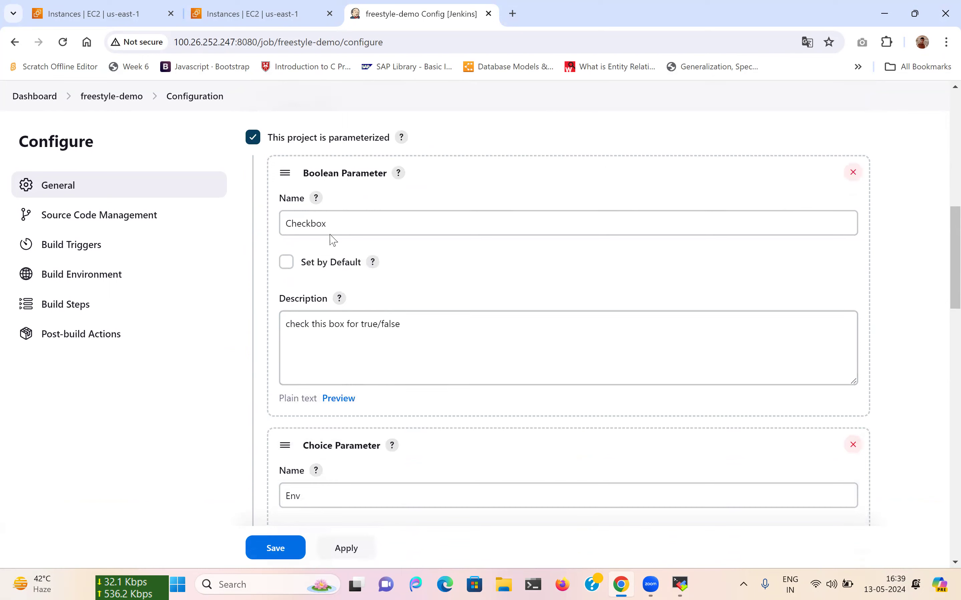
pyautogui.scroll(-10, 351, 215)
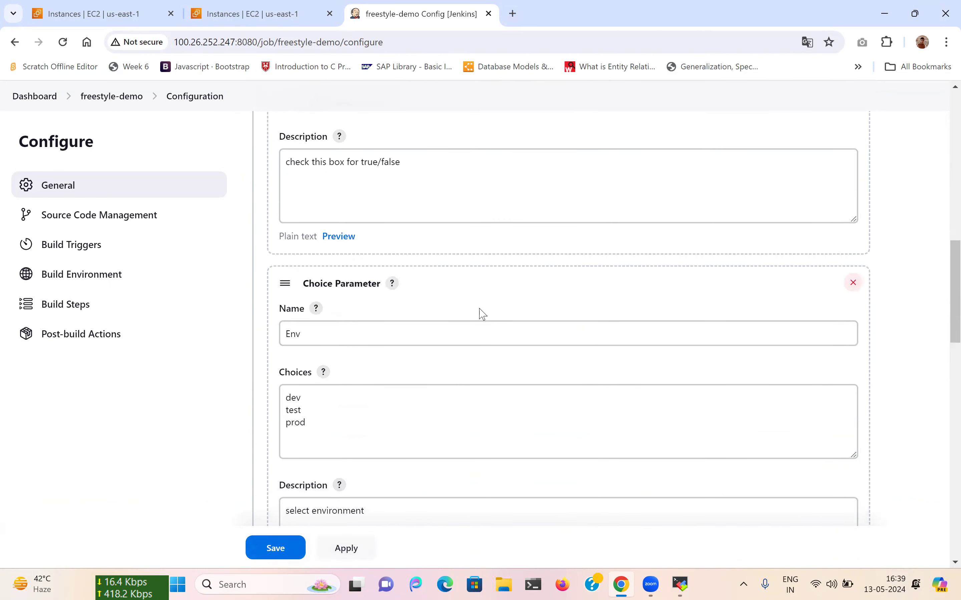
pyautogui.click(316, 283)
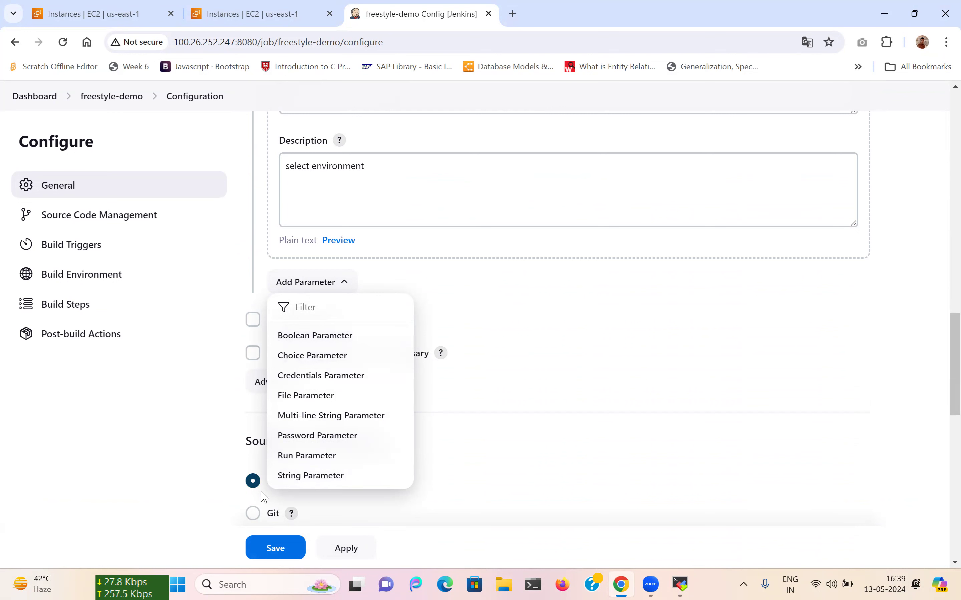
pyautogui.click(180, 454)
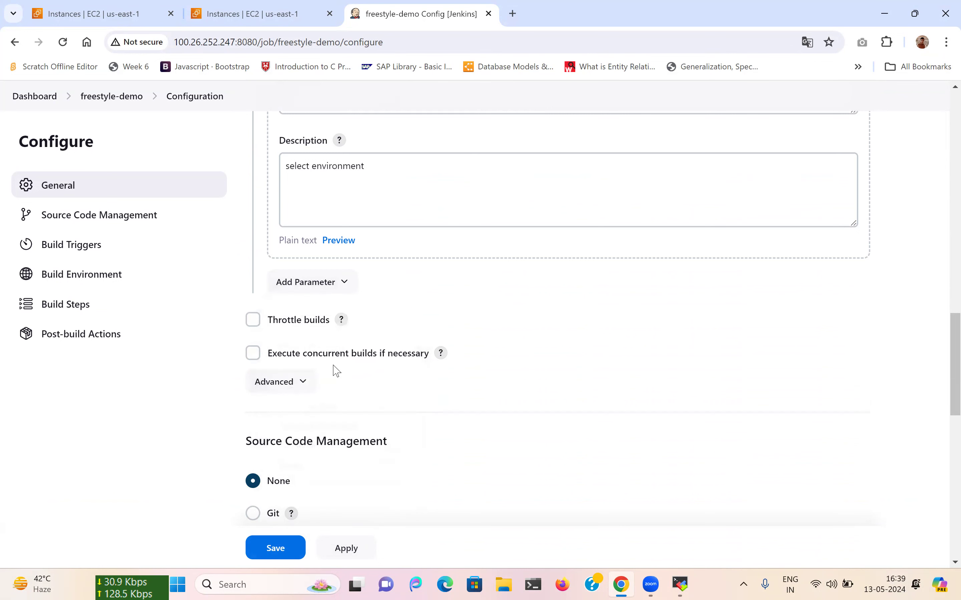
# Untick 'This project is parameterized' so the Checkbox and Env parameters disappear.
pyautogui.scroll(10, 332, 369)
pyautogui.scroll(2, 334, 365)
pyautogui.click(252, 319)
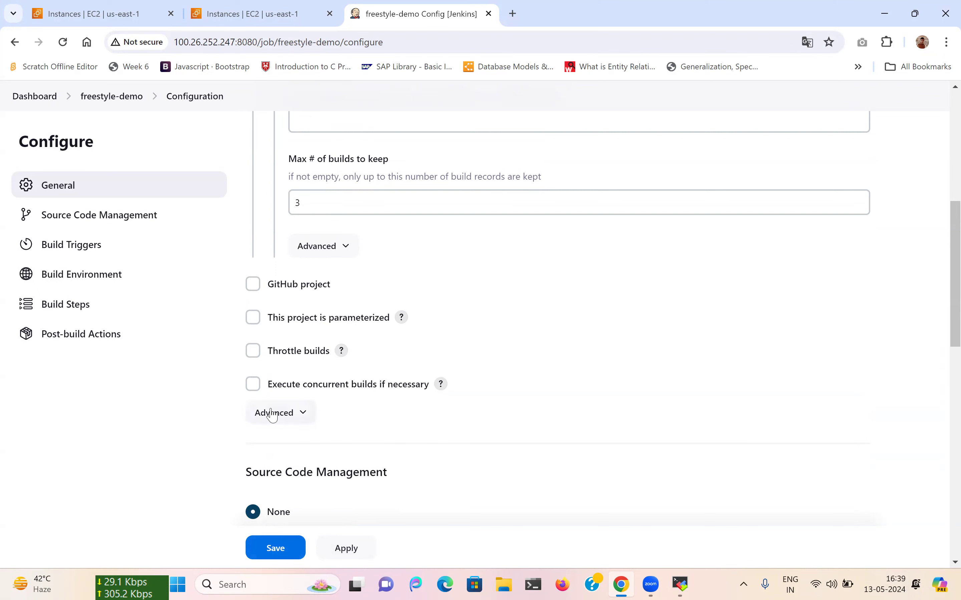
pyautogui.scroll(-1, 338, 288)
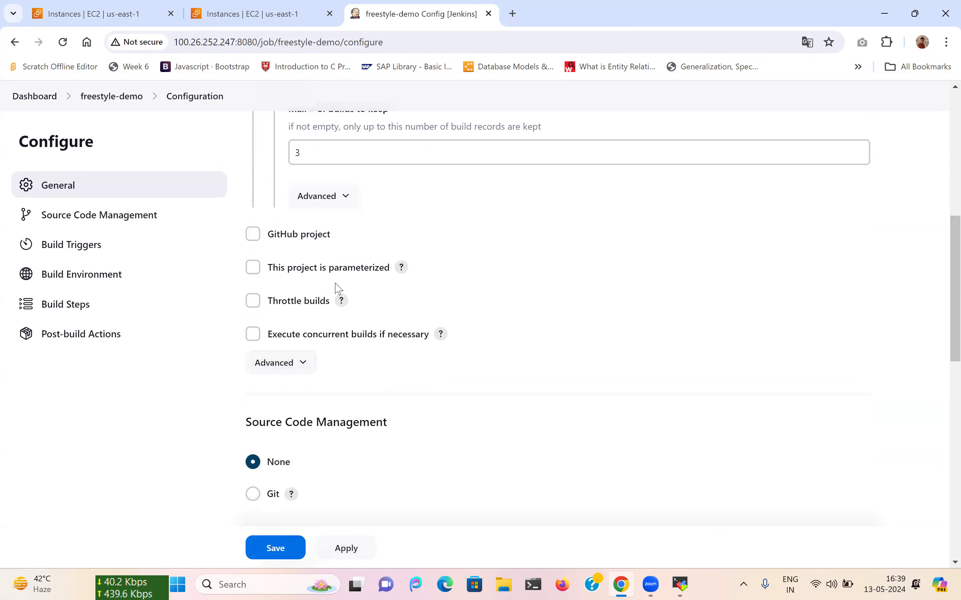
pyautogui.scroll(-2, 338, 288)
# Enable Throttle builds and display its help on minimum time between builds.
pyautogui.click(252, 224)
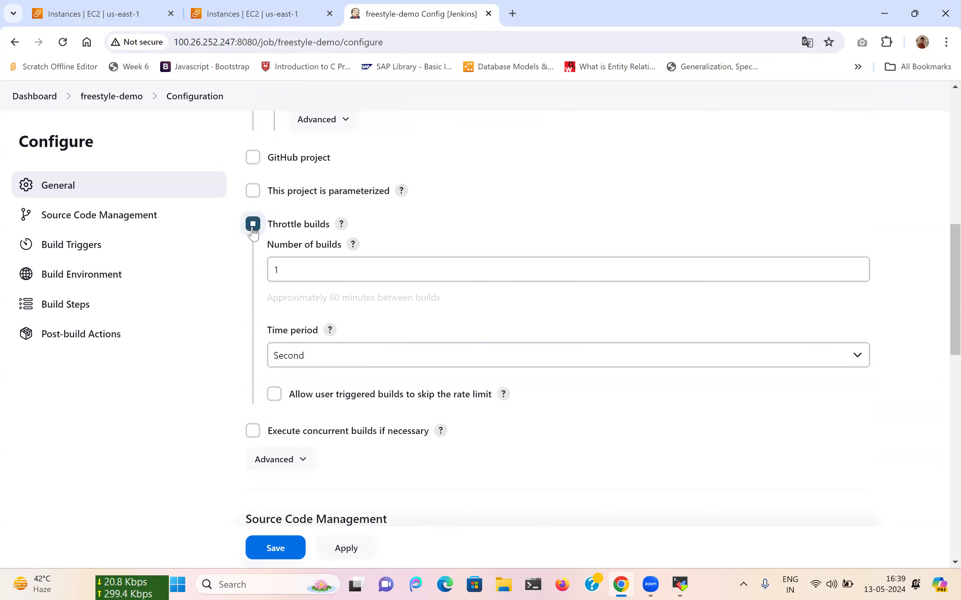
pyautogui.click(341, 225)
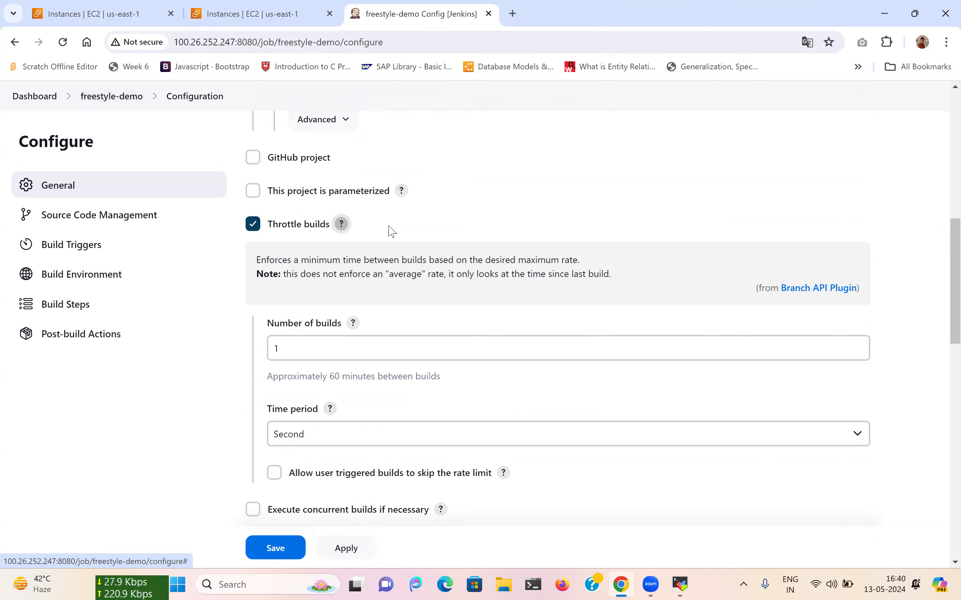
# Change the throttle time period from Second to Minute, keeping 1 build.
pyautogui.scroll(-3, 341, 286)
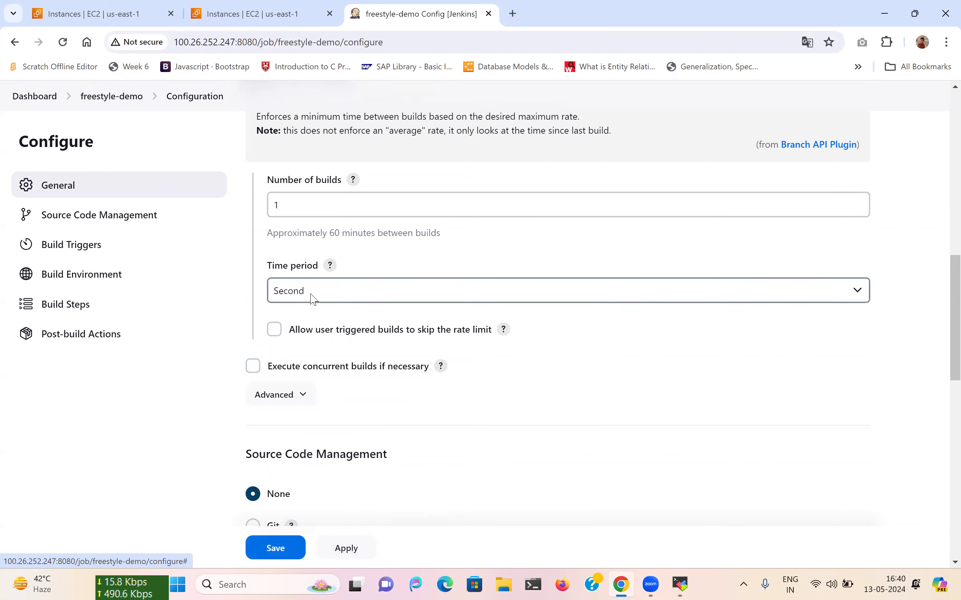
pyautogui.scroll(-1, 314, 299)
pyautogui.click(306, 256)
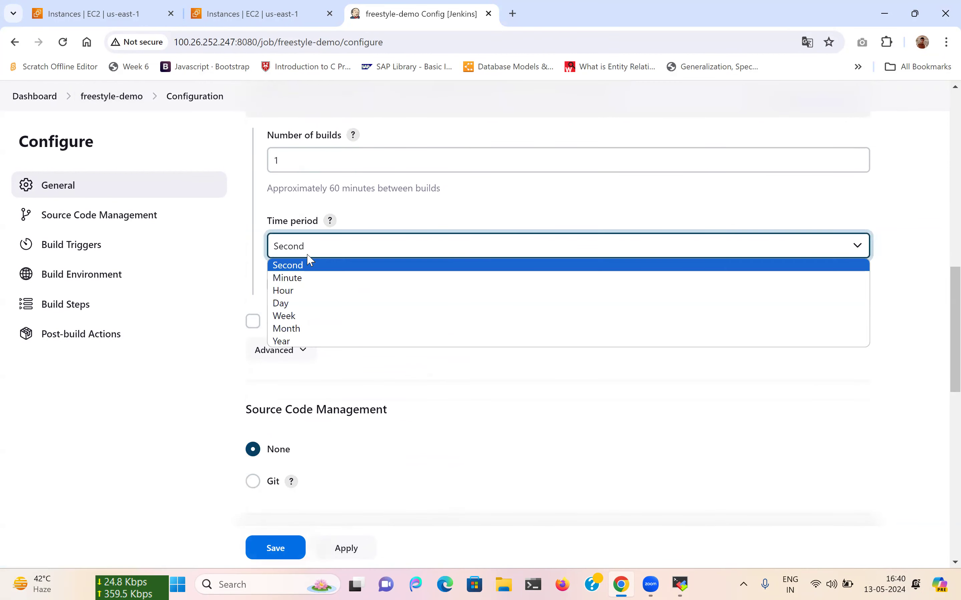
pyautogui.click(296, 280)
pyautogui.scroll(1, 351, 298)
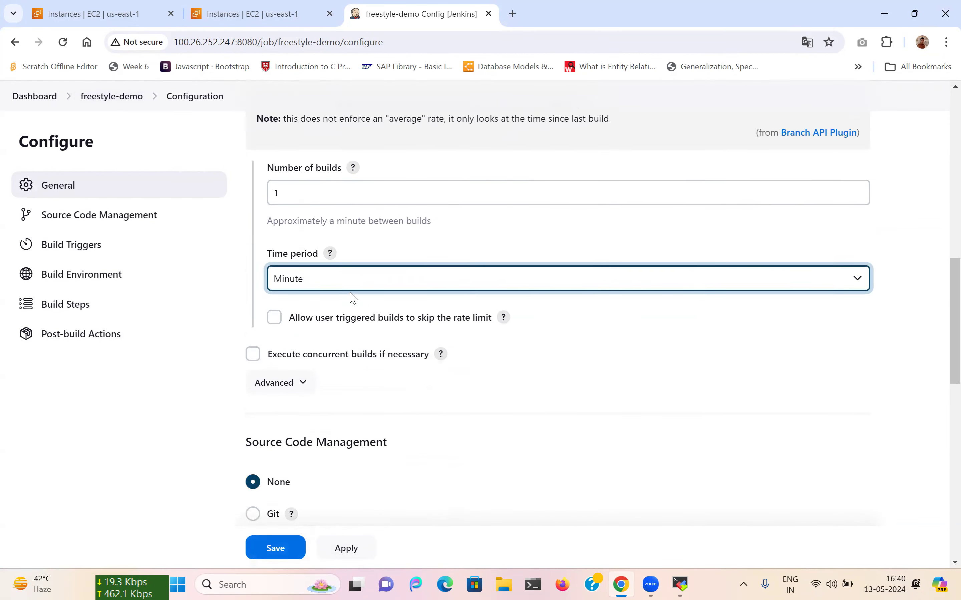
pyautogui.click(304, 198)
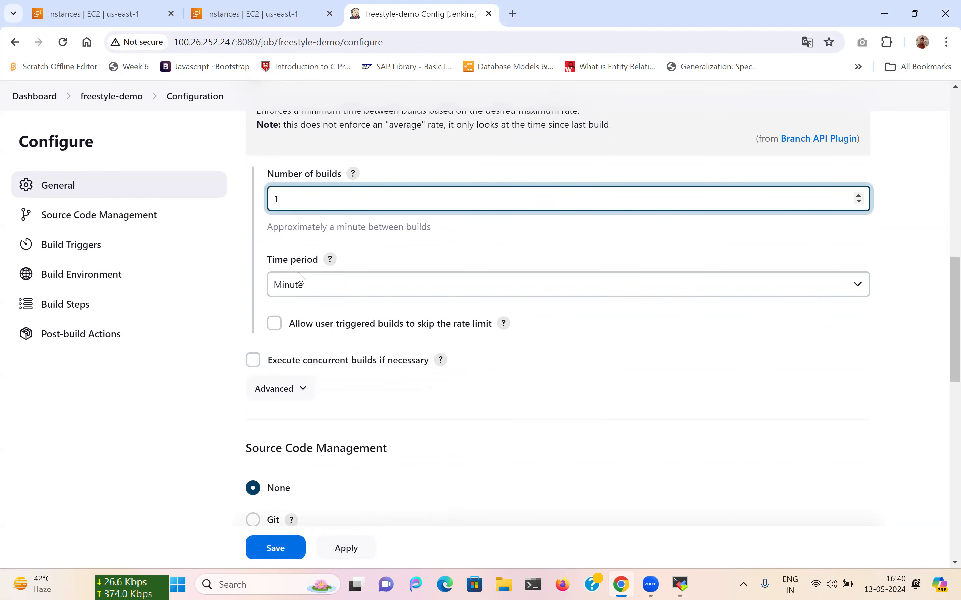
pyautogui.scroll(1, 308, 224)
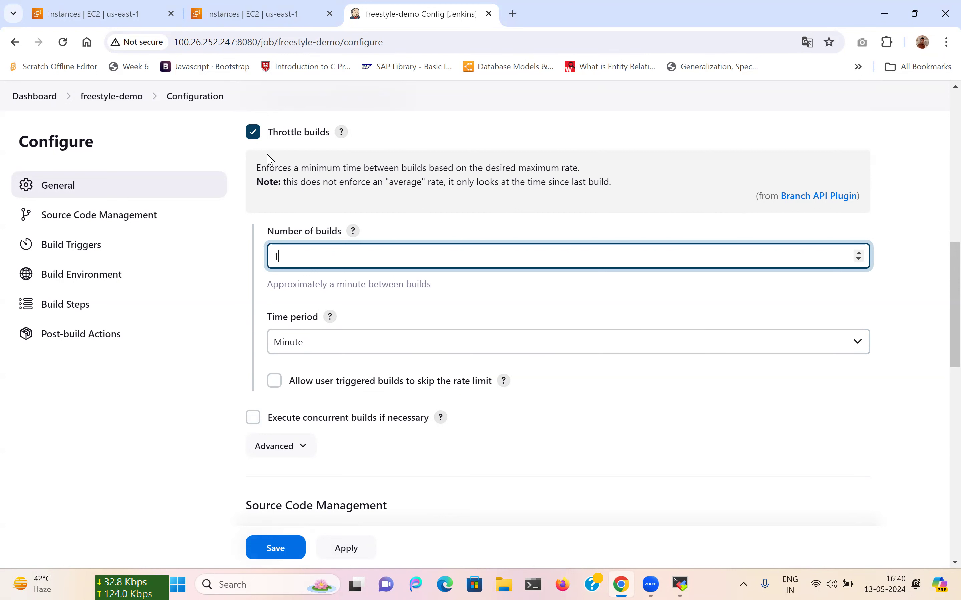
# Untick Throttle builds and tick 'Execute concurrent builds if necessary'.
pyautogui.click(254, 136)
pyautogui.scroll(-1, 350, 298)
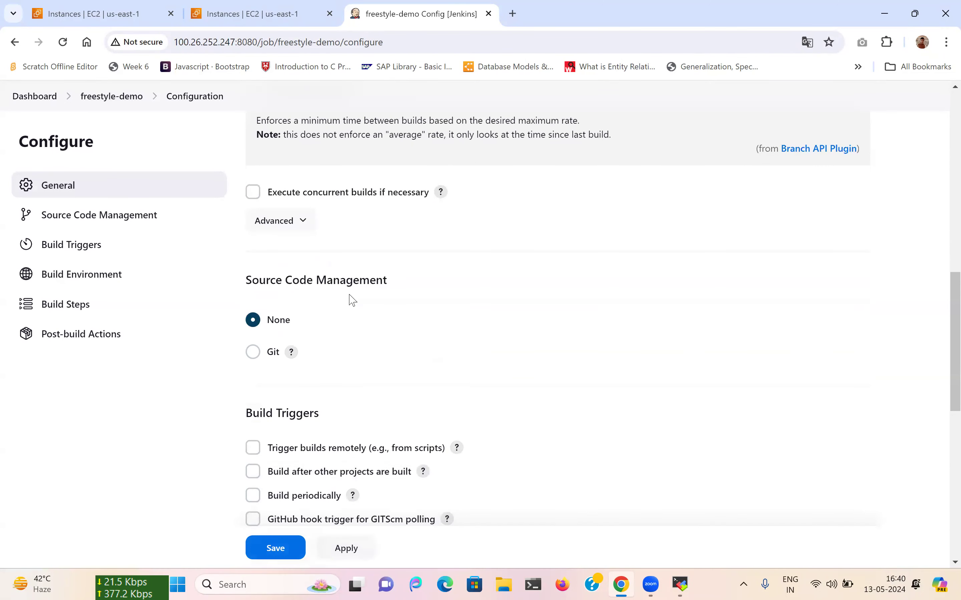
pyautogui.scroll(1, 349, 298)
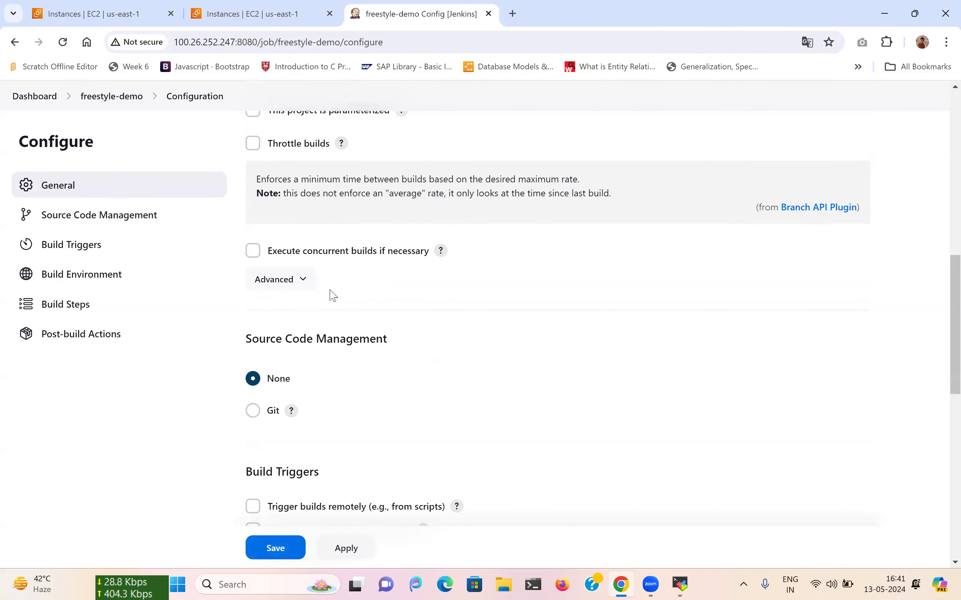
pyautogui.click(253, 251)
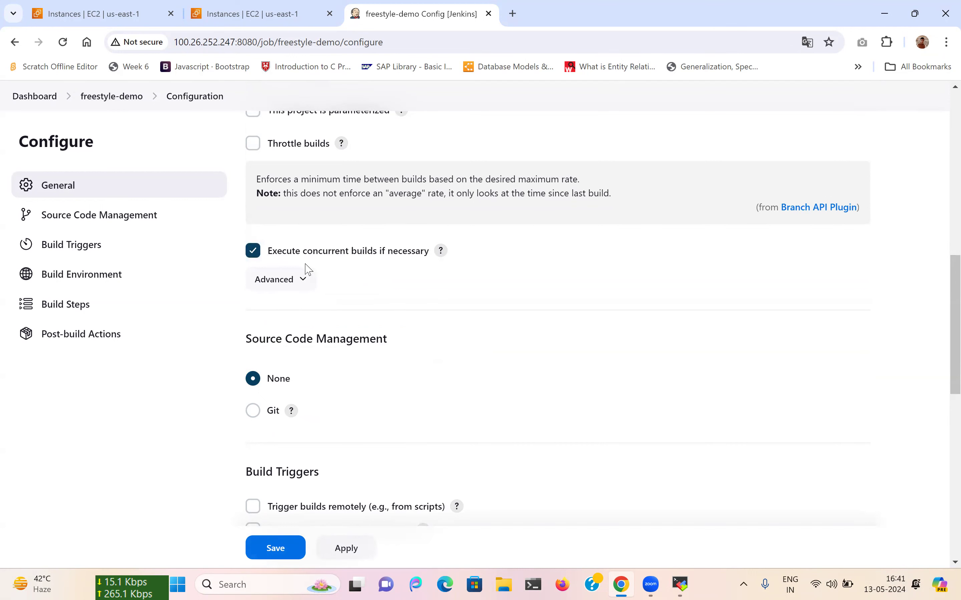
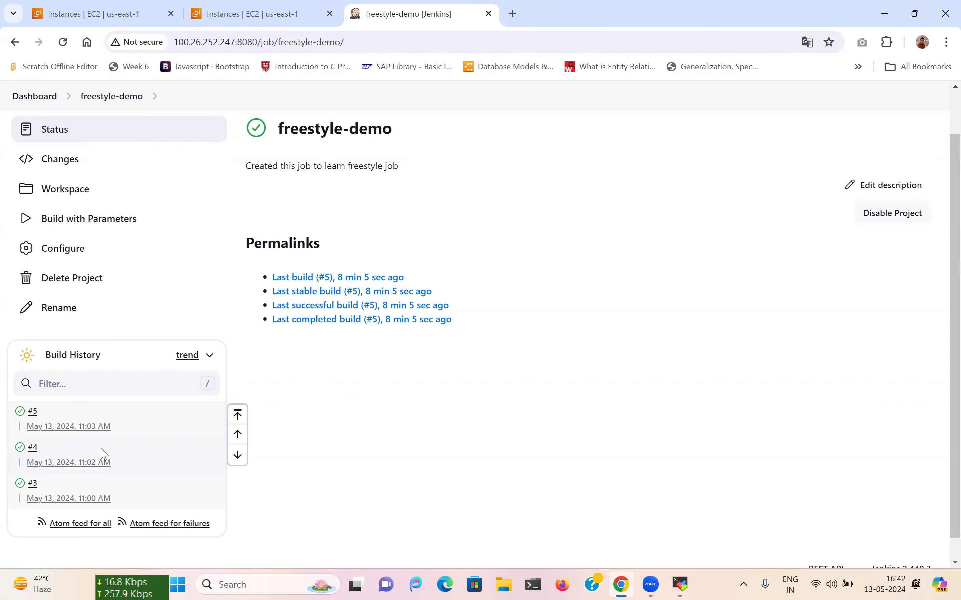
# Open the Configure page of the freestyle-demo job.
pyautogui.click(64, 260)
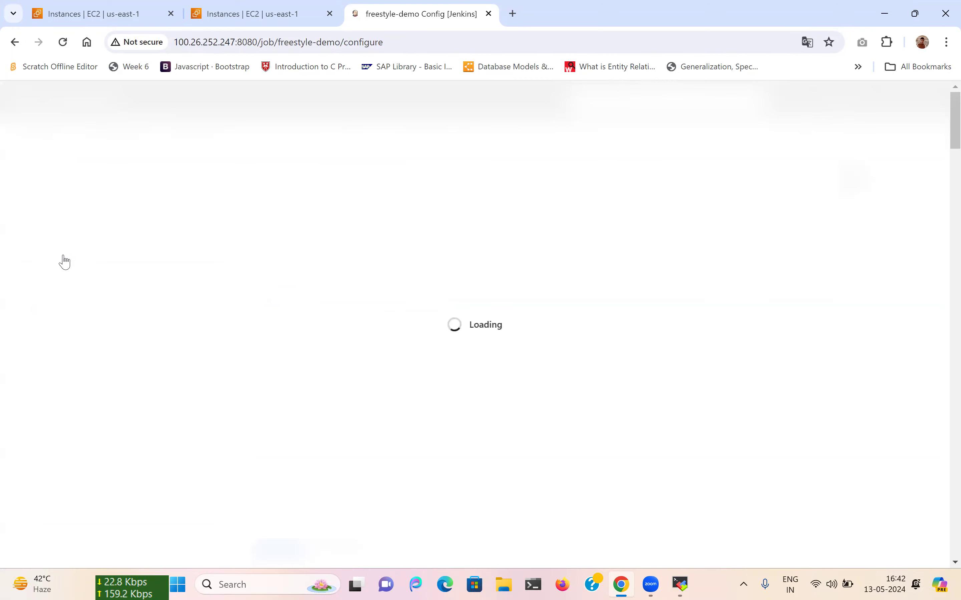
# Untick 'This project is parameterized' for freestyle-demo.
pyautogui.scroll(-6, 324, 378)
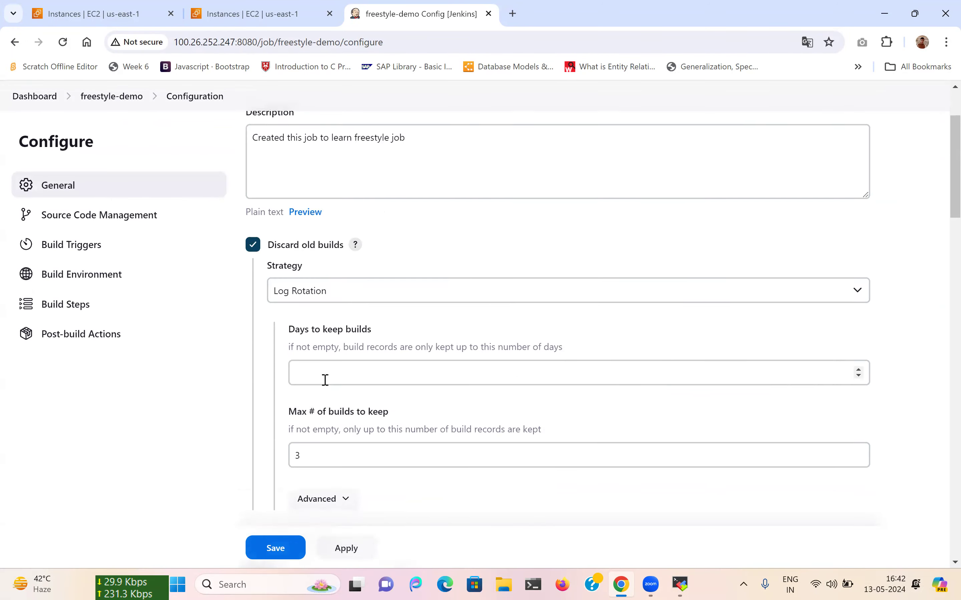
pyautogui.scroll(2, 324, 384)
pyautogui.scroll(-2, 325, 384)
pyautogui.click(344, 318)
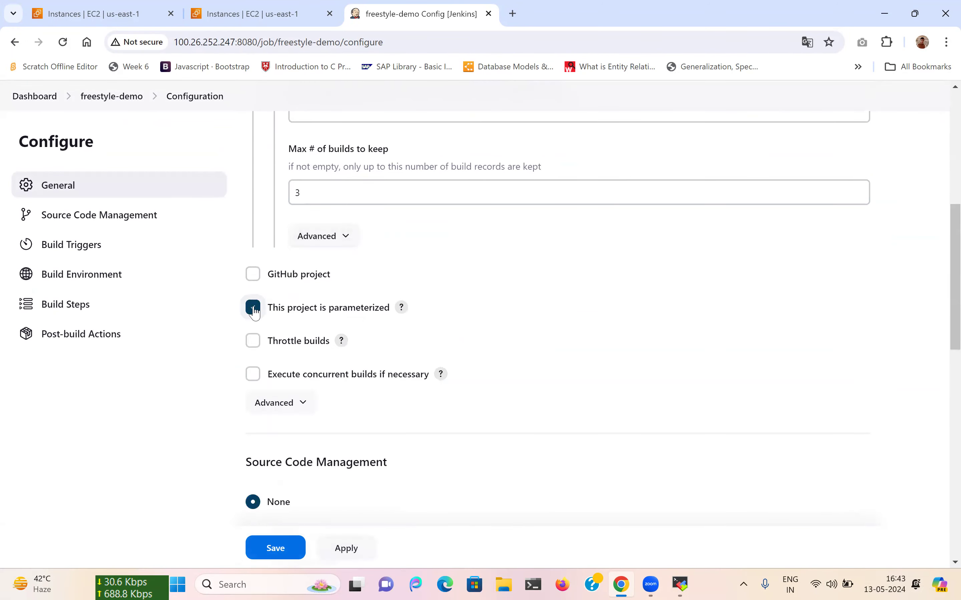
pyautogui.scroll(-2, 344, 317)
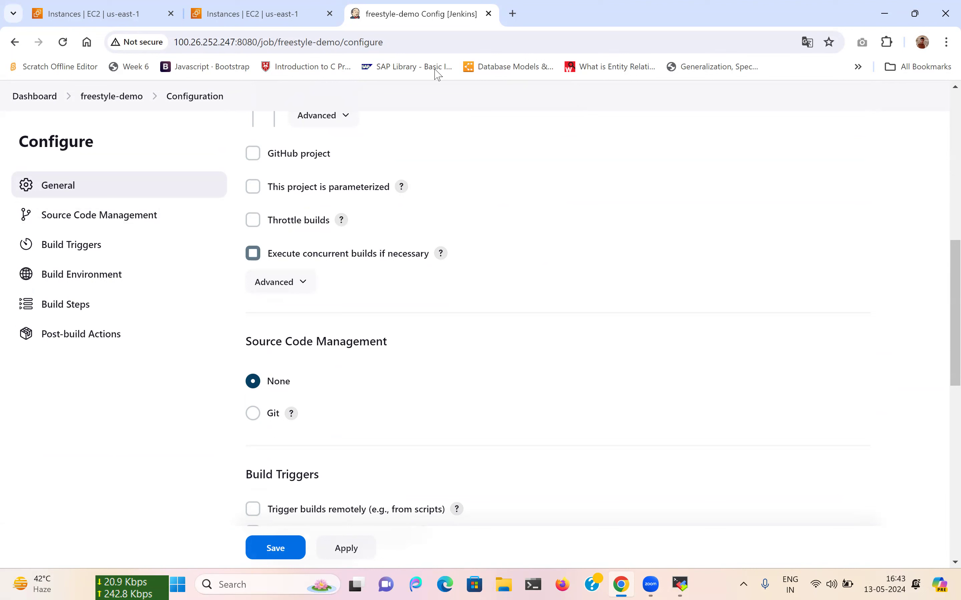
# Duplicate the configuration browser tab, then return to the original tab.
pyautogui.rightClick(435, 17)
pyautogui.click(478, 134)
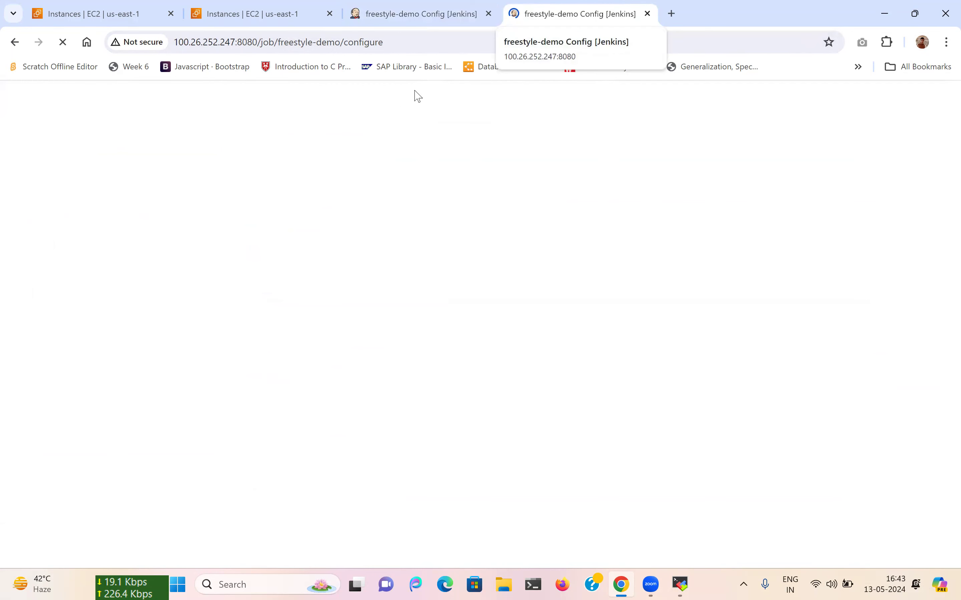
pyautogui.click(411, 8)
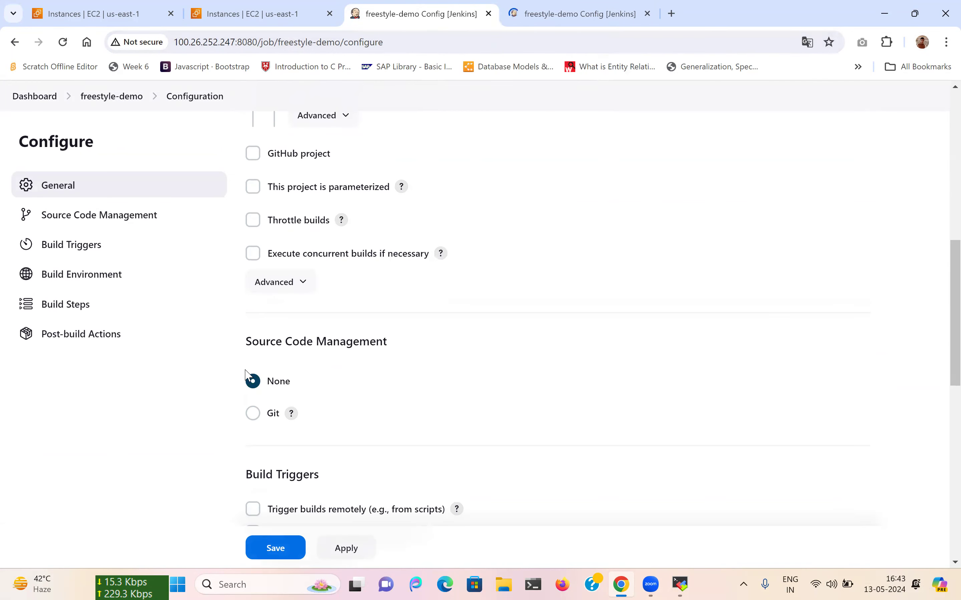
# Enable Throttle builds with the time period set to Minute.
pyautogui.click(252, 221)
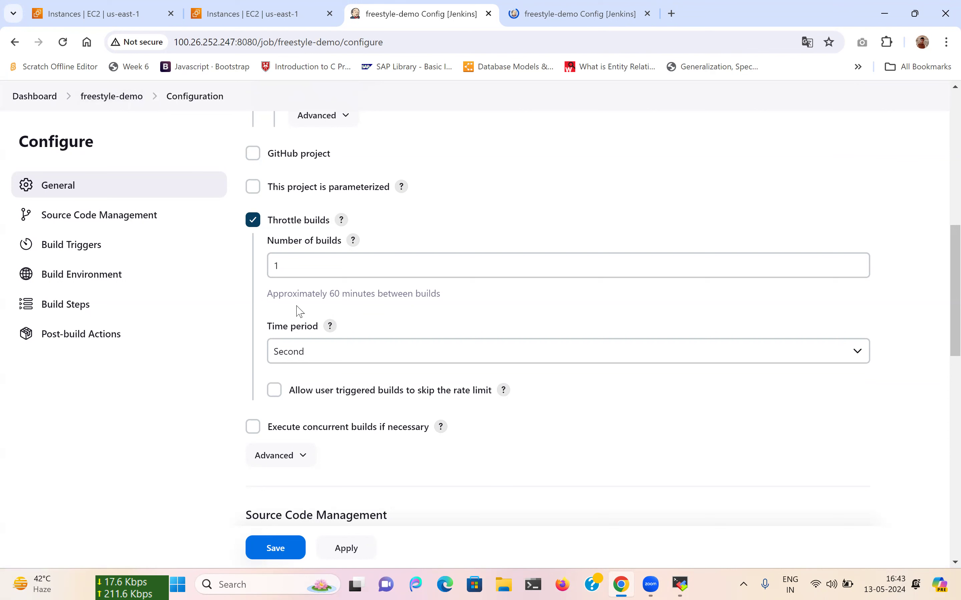
pyautogui.click(308, 357)
pyautogui.click(298, 382)
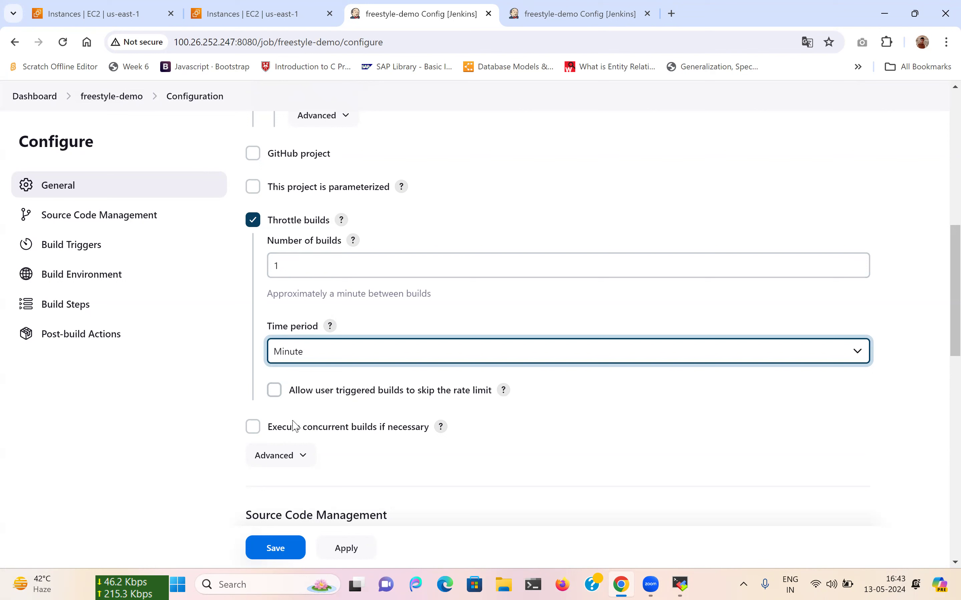
# Tick and then untick 'Execute concurrent builds if necessary' after reading its help.
pyautogui.click(255, 431)
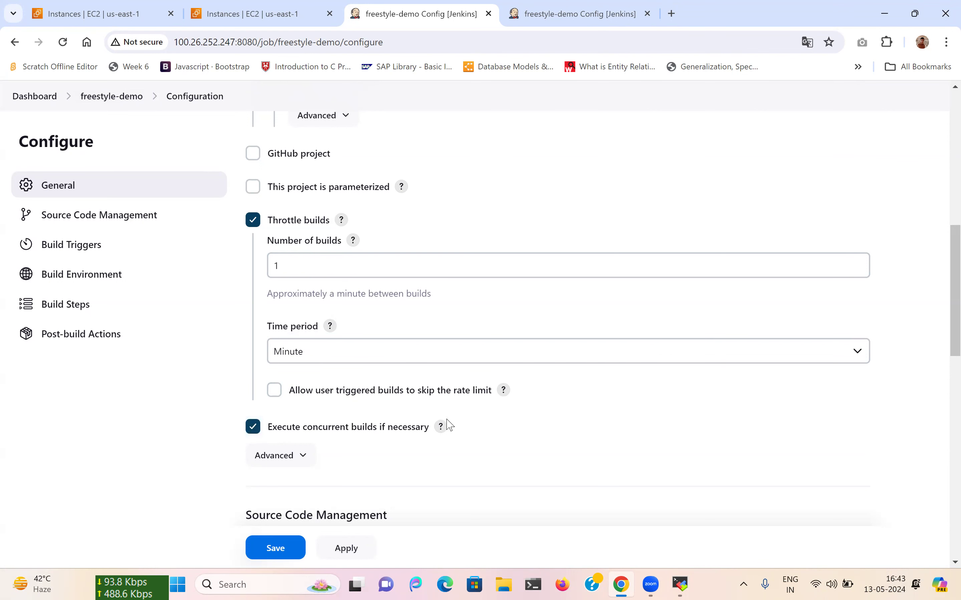
pyautogui.click(441, 431)
pyautogui.scroll(-3, 443, 435)
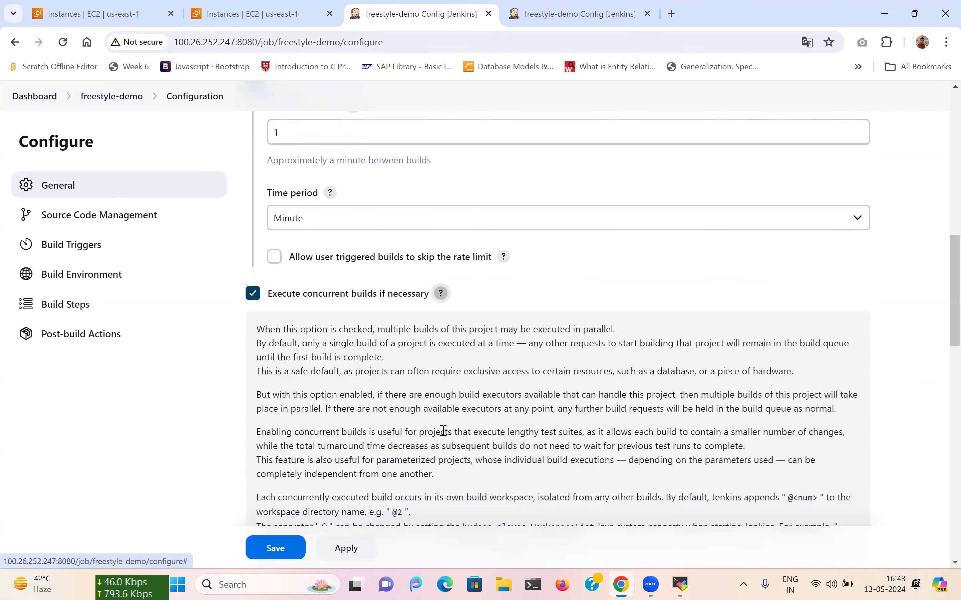
pyautogui.click(254, 294)
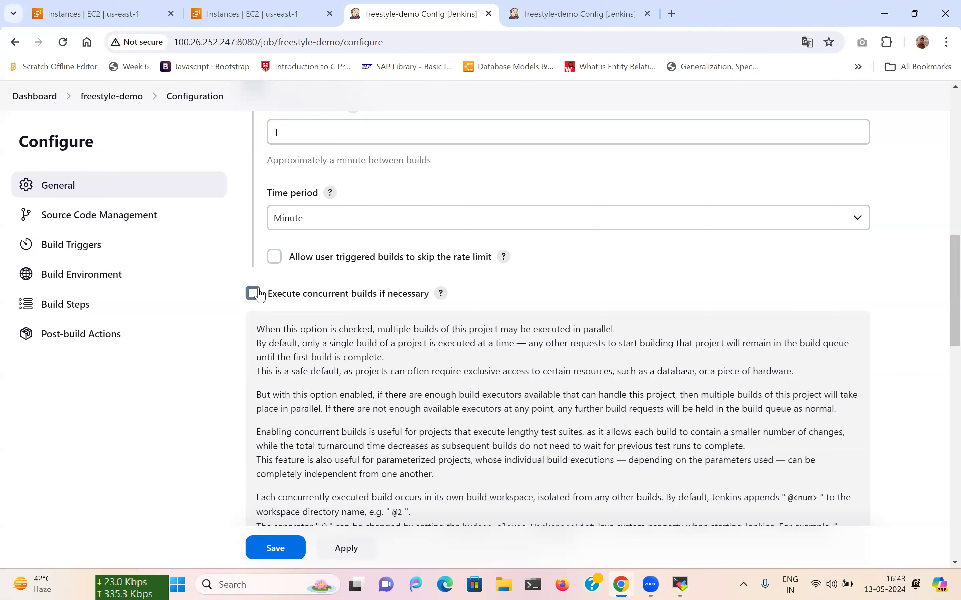
pyautogui.click(556, 7)
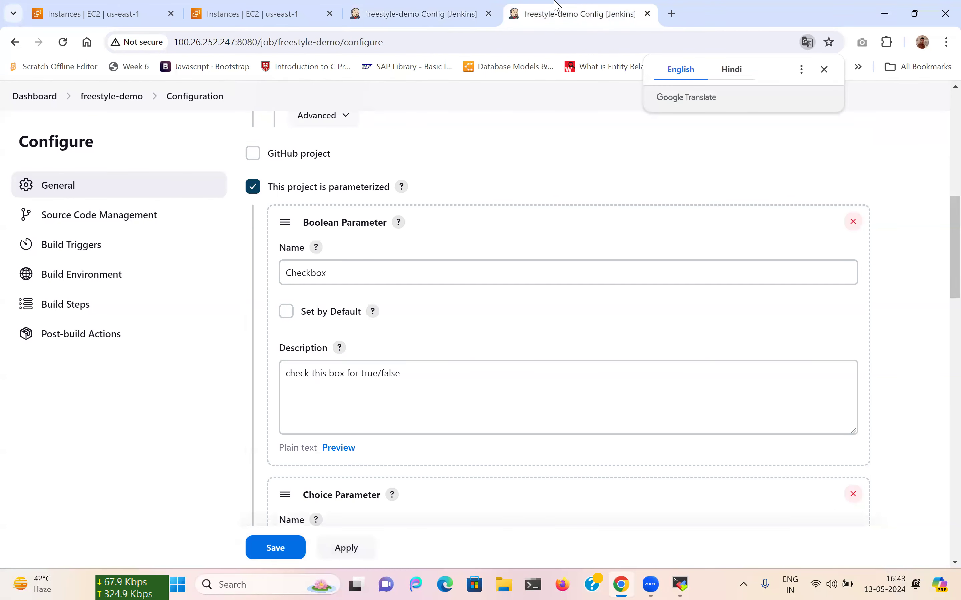
# Show the freestyle-demo job page in the duplicate tab and revisit the throttle settings.
pyautogui.click(111, 96)
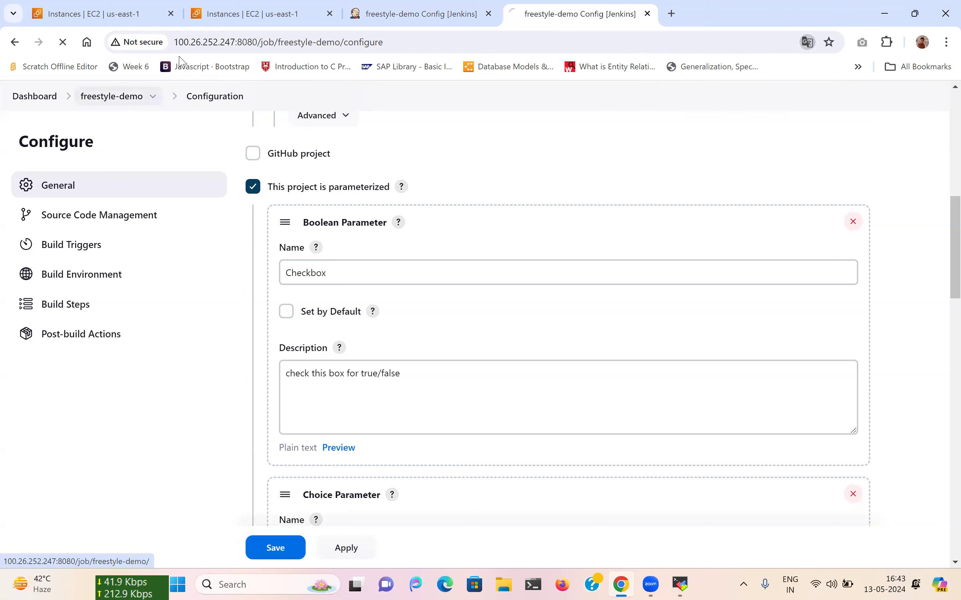
pyautogui.click(436, 5)
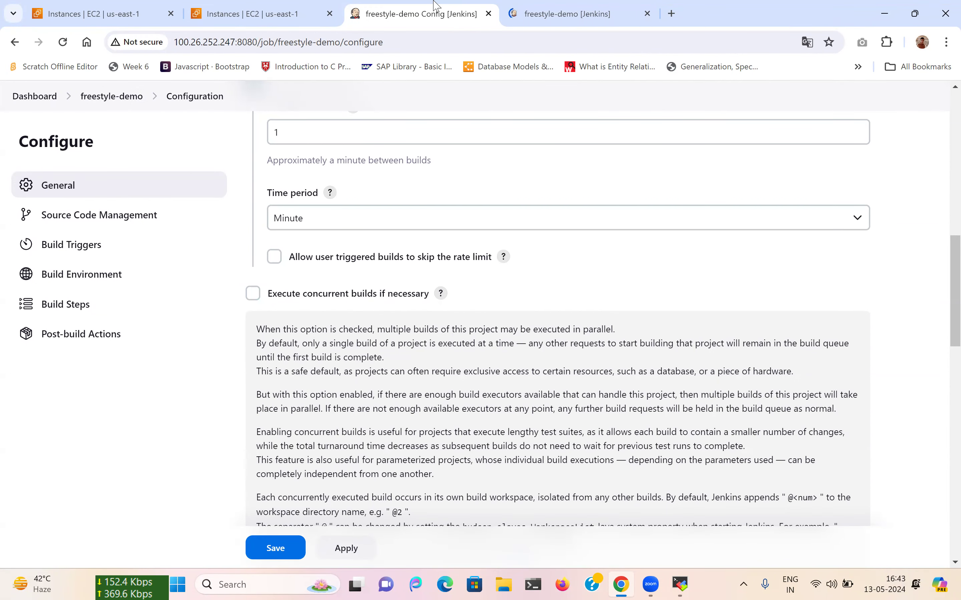
pyautogui.scroll(4, 278, 222)
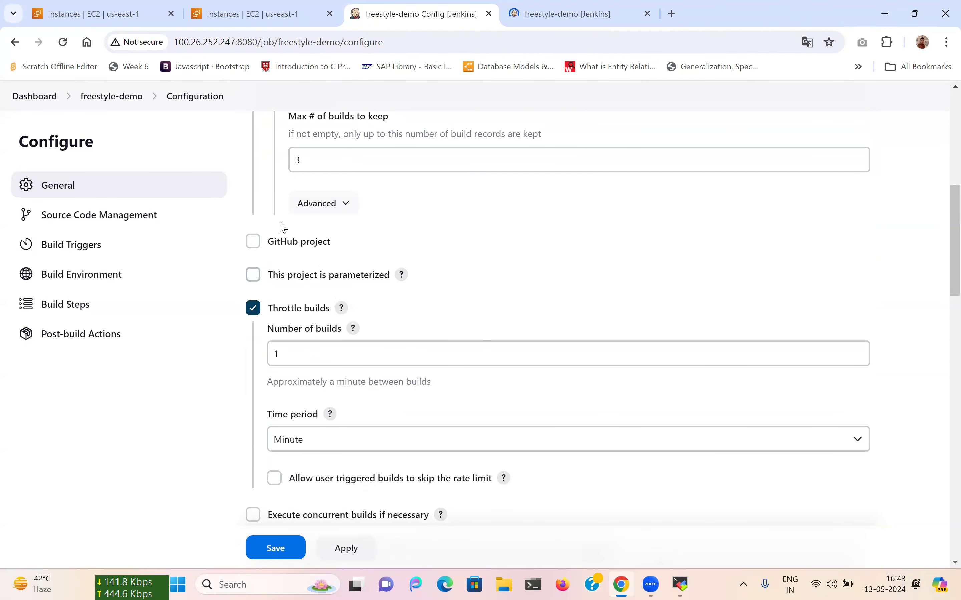
pyautogui.click(301, 354)
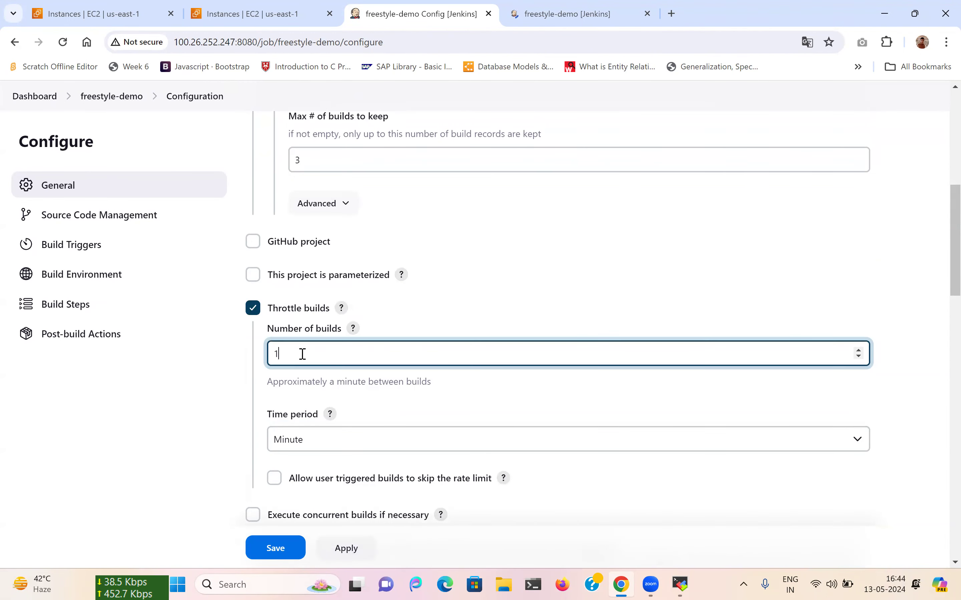
pyautogui.click(204, 380)
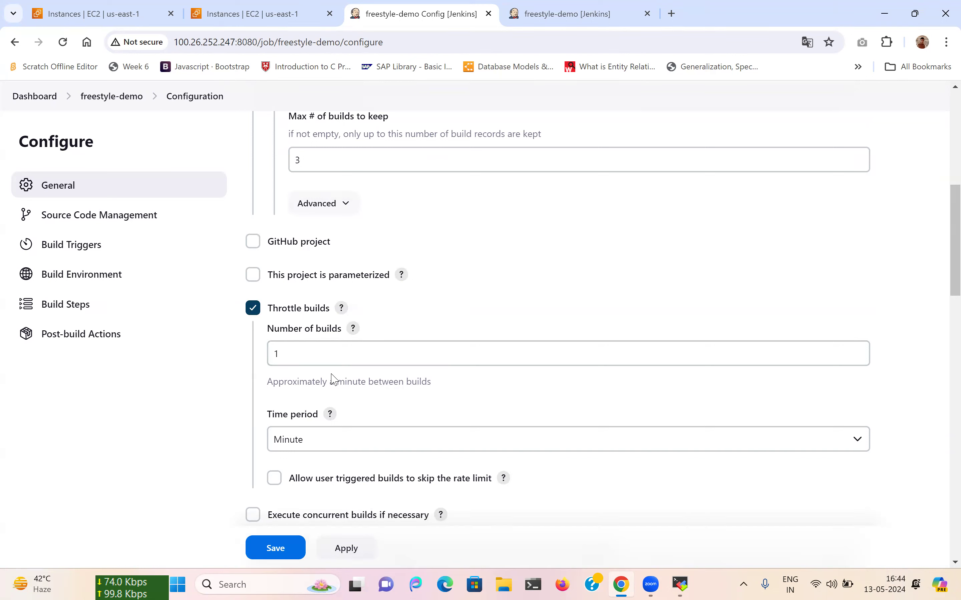
# Untick Throttle builds, hide the concurrent builds help, and switch to the job status tab.
pyautogui.scroll(-2, 332, 377)
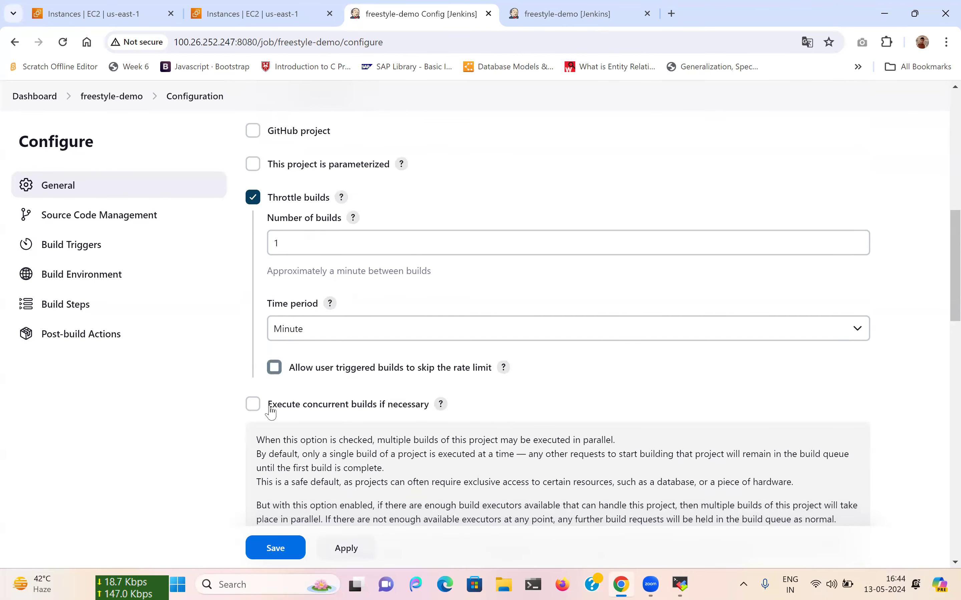
pyautogui.click(253, 198)
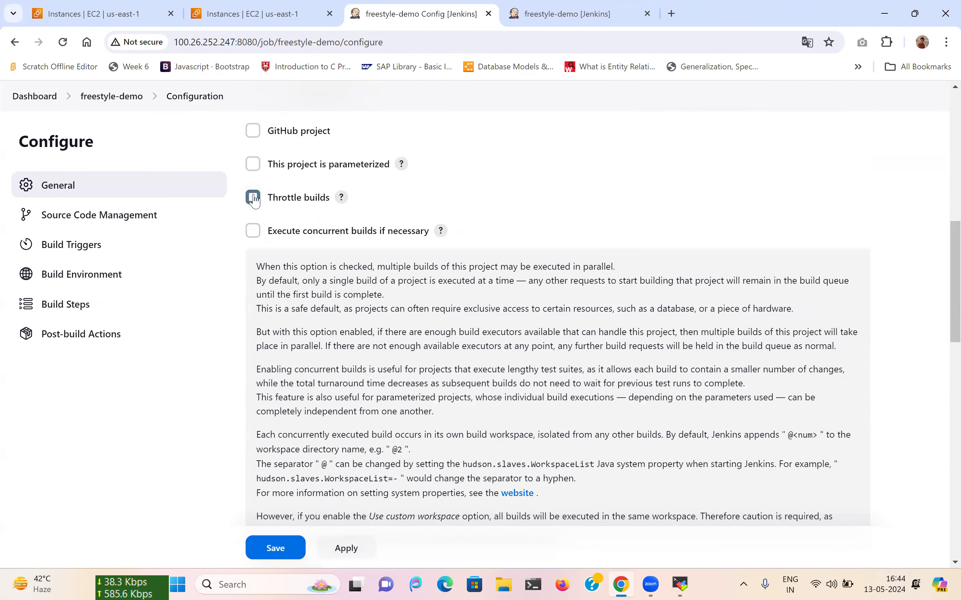
pyautogui.click(441, 232)
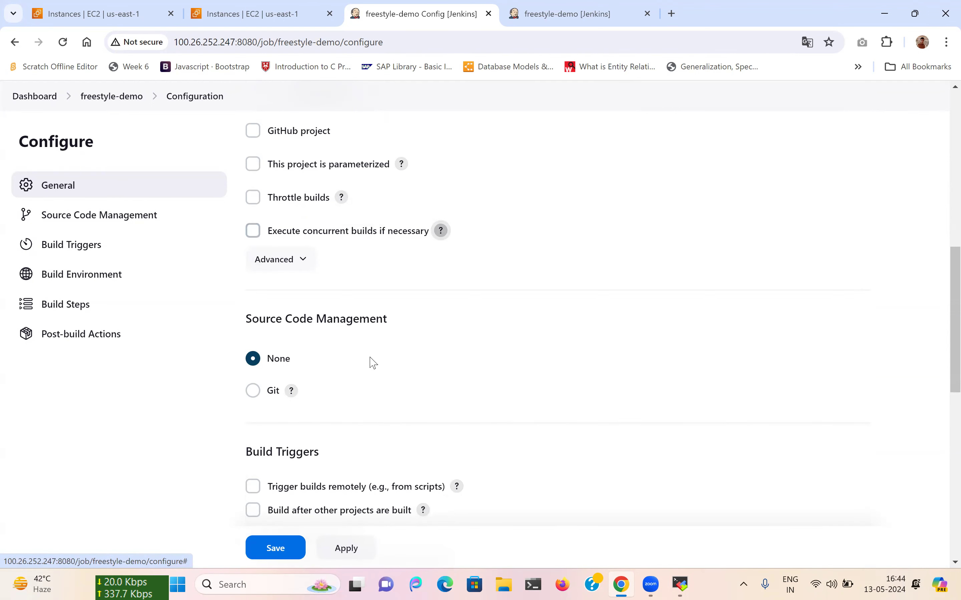
pyautogui.click(611, 8)
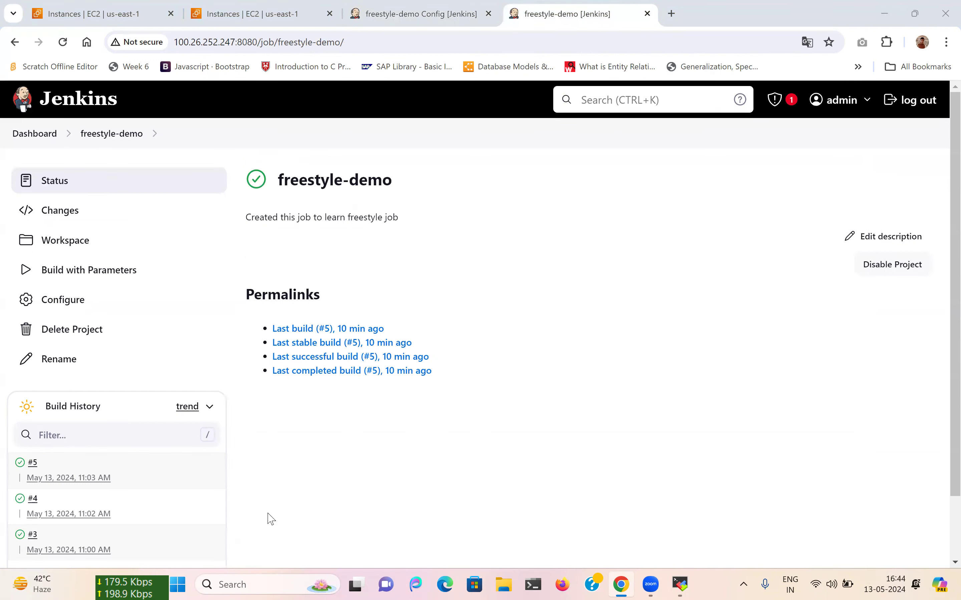
# Select Git under Source Code Management in the freestyle-demo configuration.
pyautogui.click(431, 12)
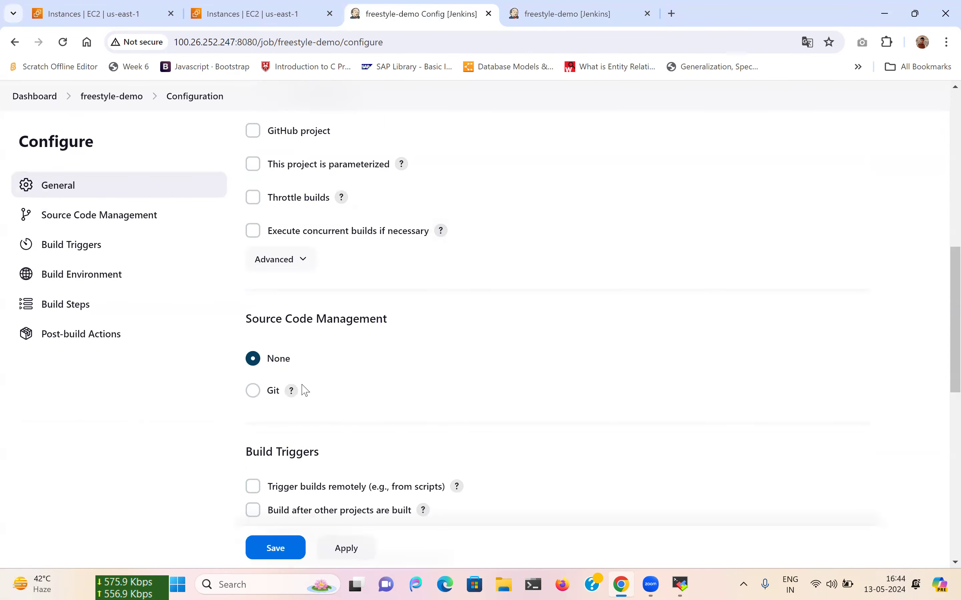
pyautogui.scroll(-2, 304, 390)
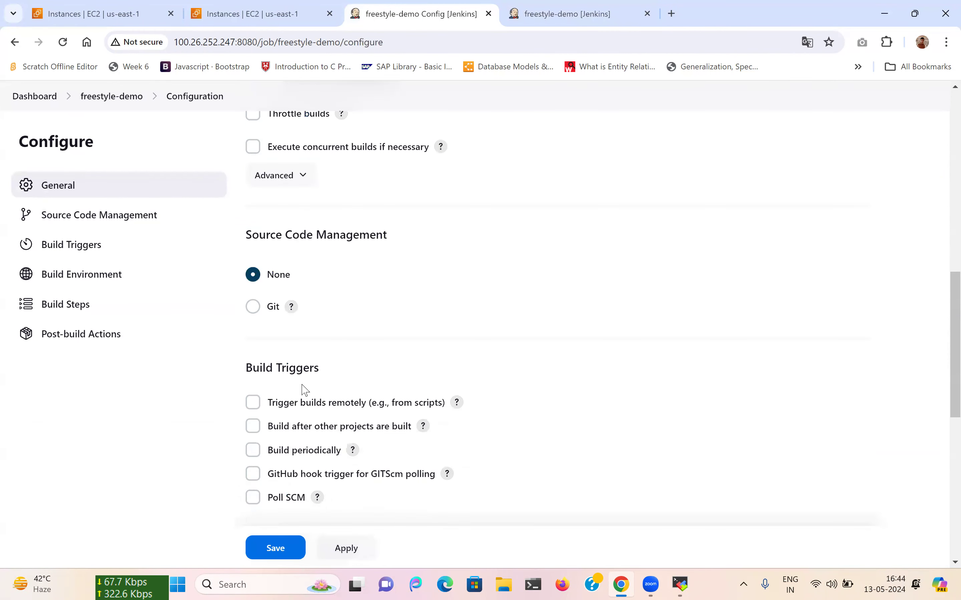
pyautogui.scroll(-1, 305, 390)
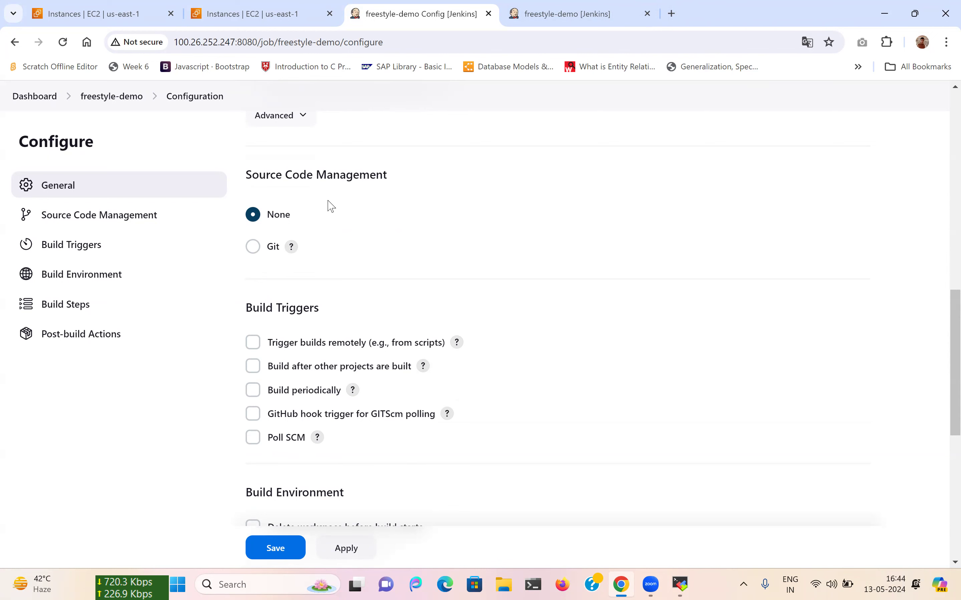
pyautogui.click(253, 246)
pyautogui.scroll(-2, 436, 282)
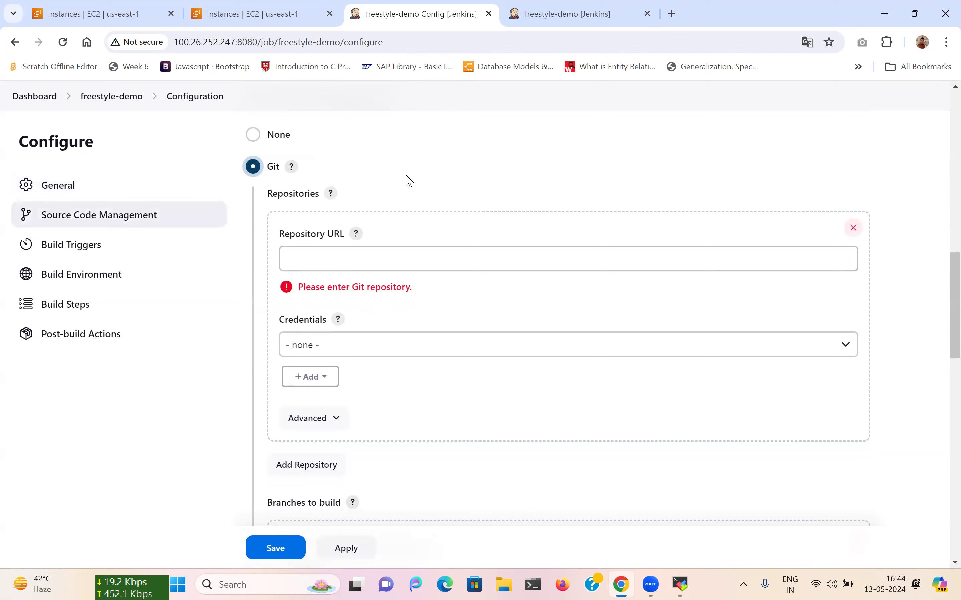
# Open the java-sample-app repository on GitHub and copy its HTTPS clone URL.
pyautogui.click(670, 14)
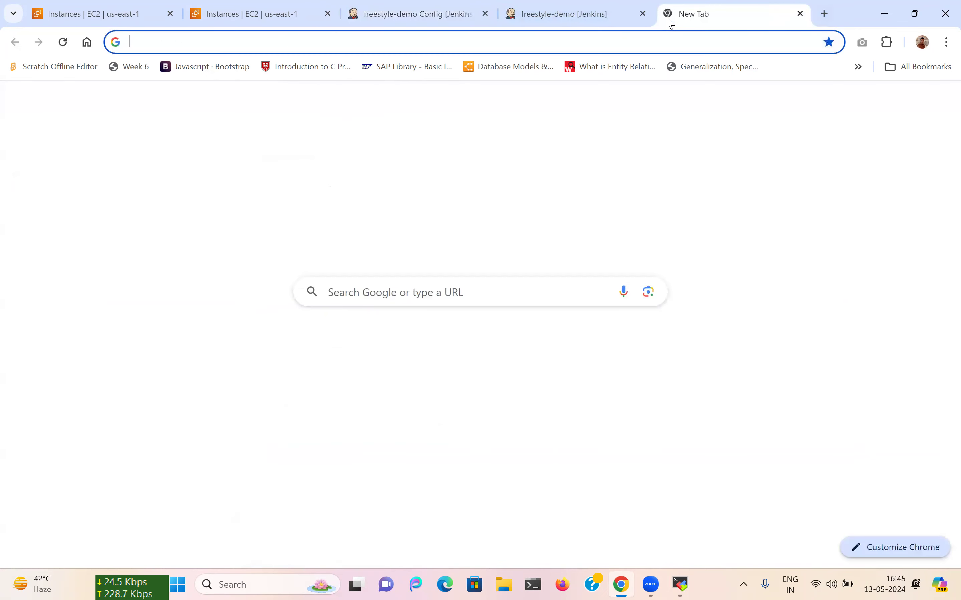
pyautogui.write('git')
pyautogui.press('Return')
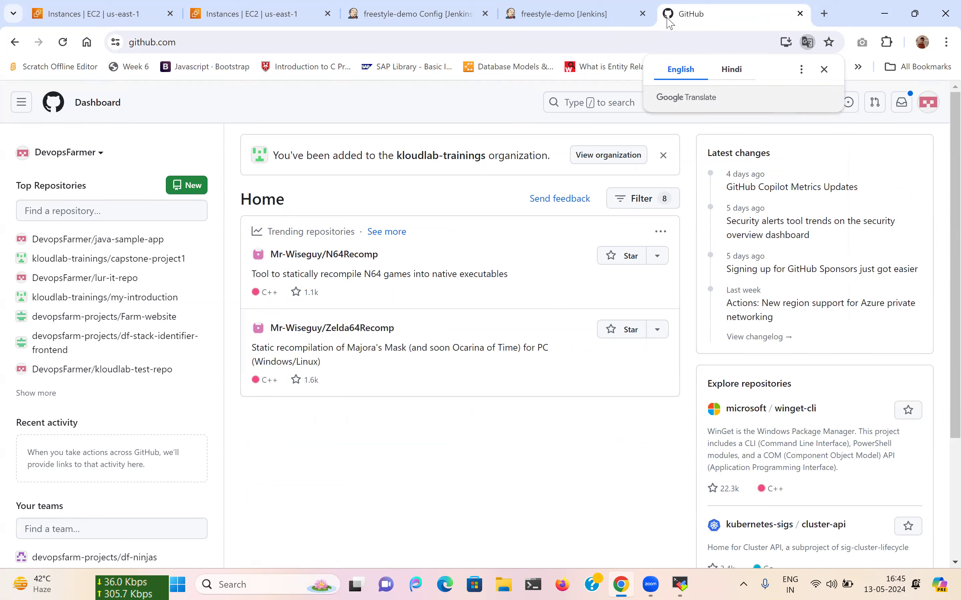
pyautogui.click(81, 240)
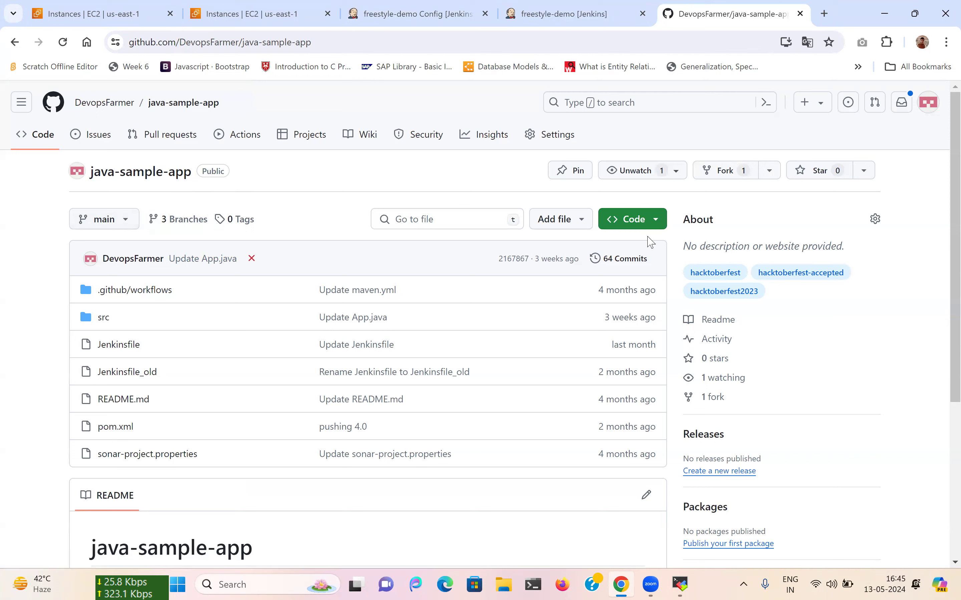
pyautogui.click(631, 221)
pyautogui.click(436, 305)
pyautogui.click(645, 337)
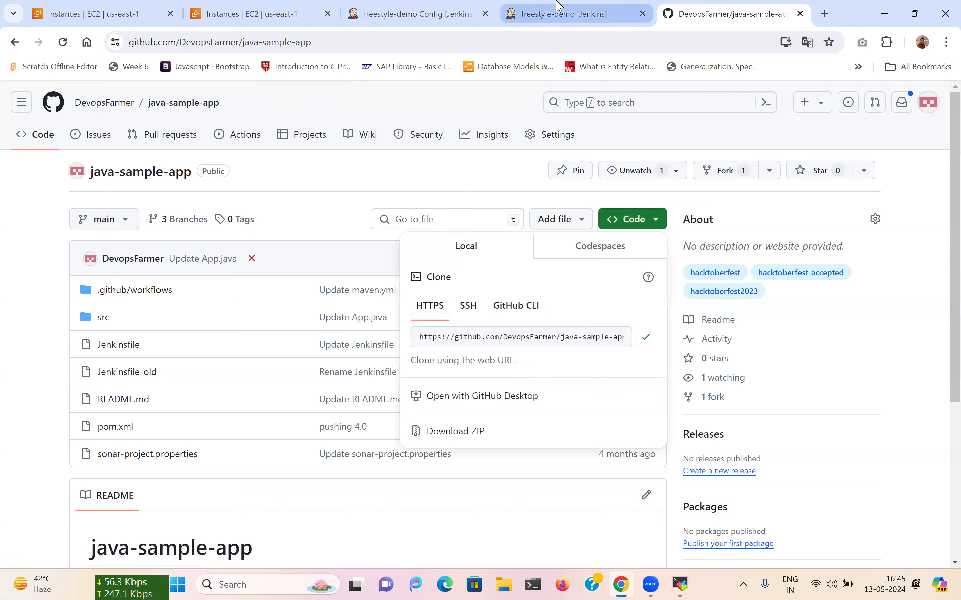
# Check that main is the repository's branch and return to the Jenkins configuration.
pyautogui.click(294, 221)
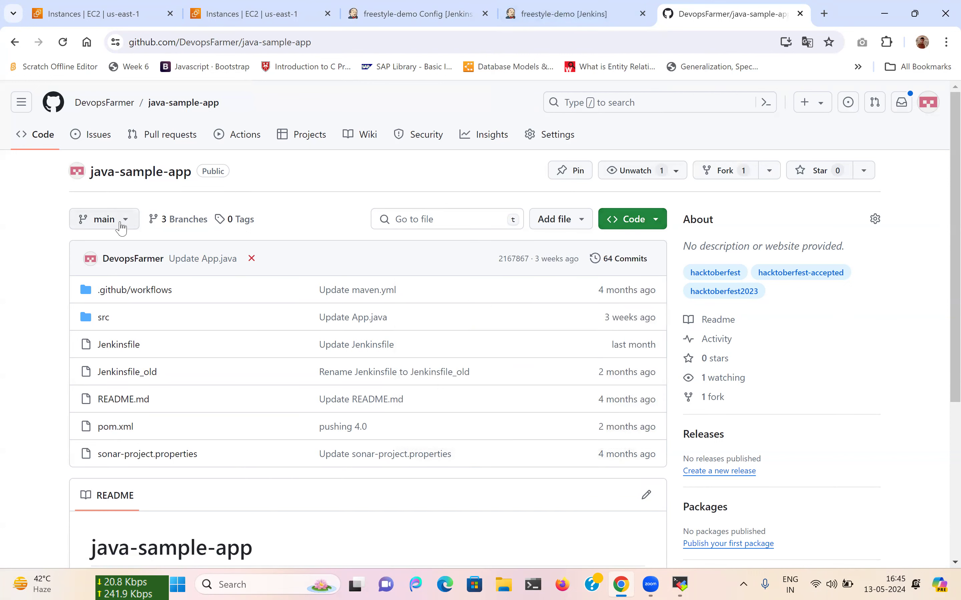
pyautogui.click(121, 227)
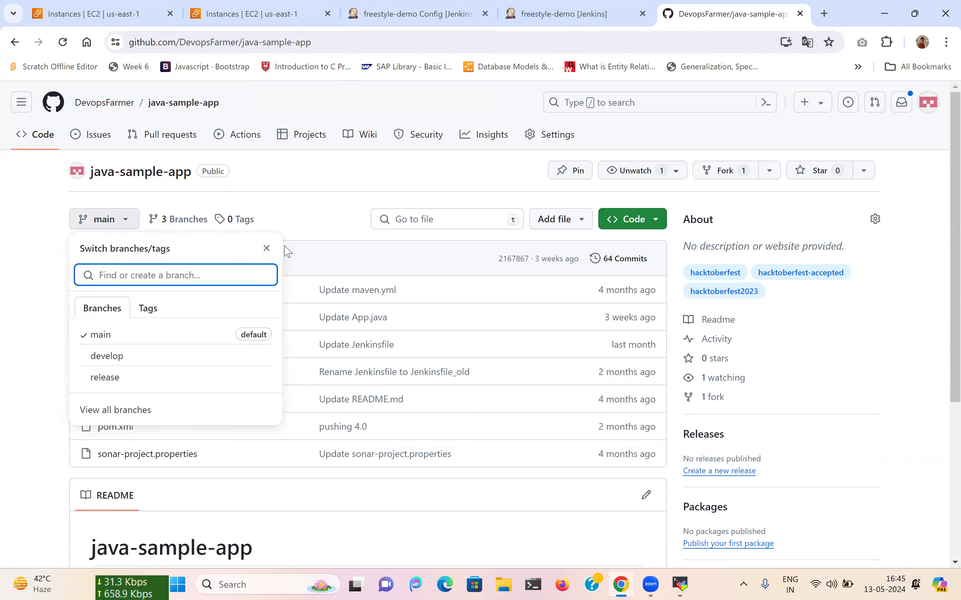
pyautogui.click(558, 7)
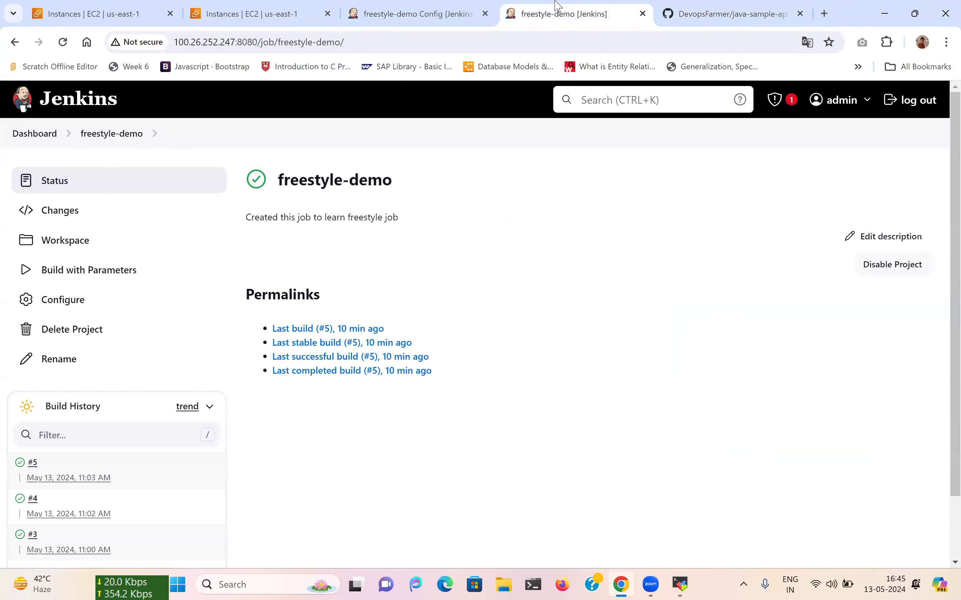
pyautogui.click(436, 6)
# Paste the java-sample-app clone URL into the Git Repository URL field.
pyautogui.click(322, 255)
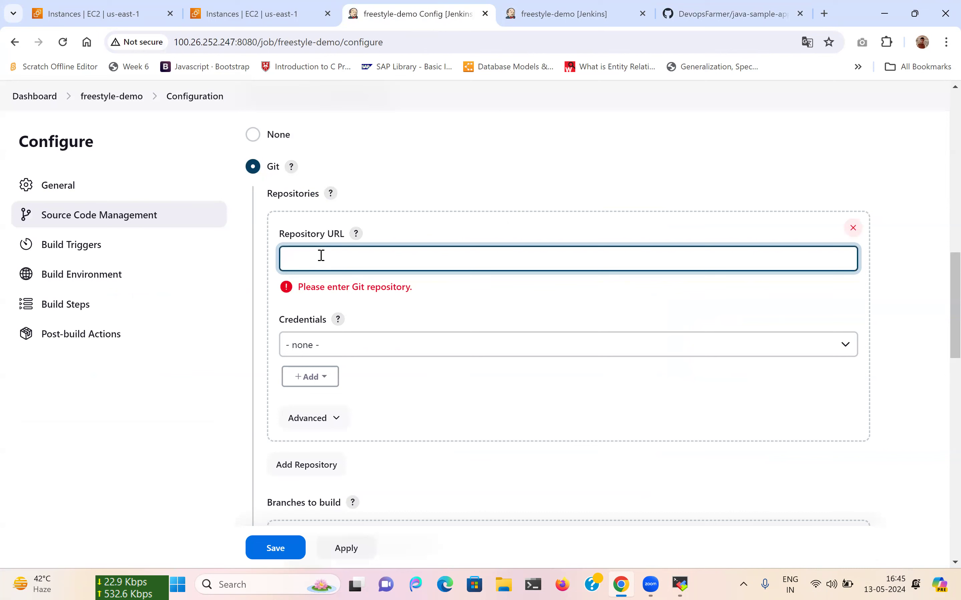
pyautogui.write('https://github.com/DevopsFarmer/java-sample-app.git')
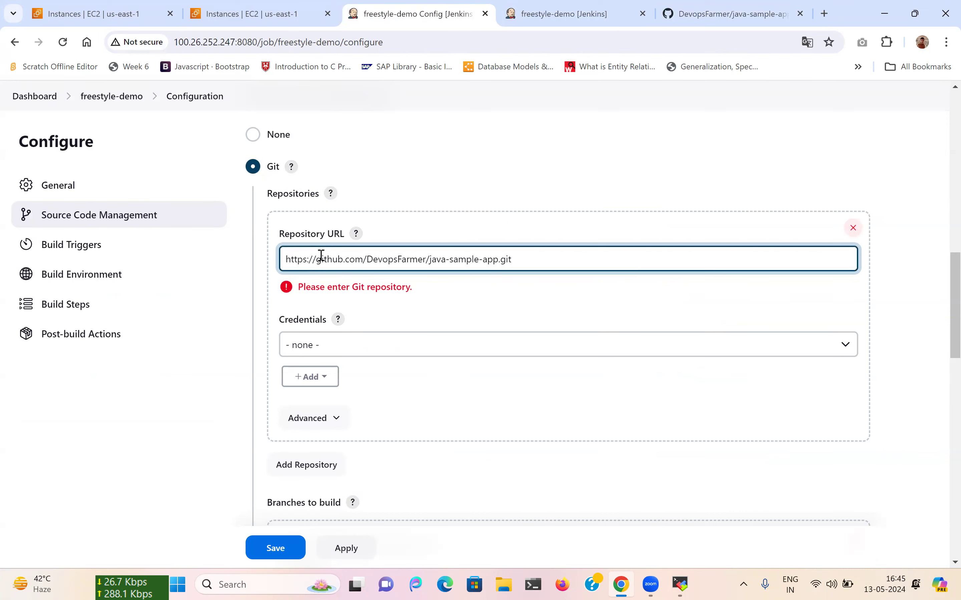
pyautogui.click(322, 353)
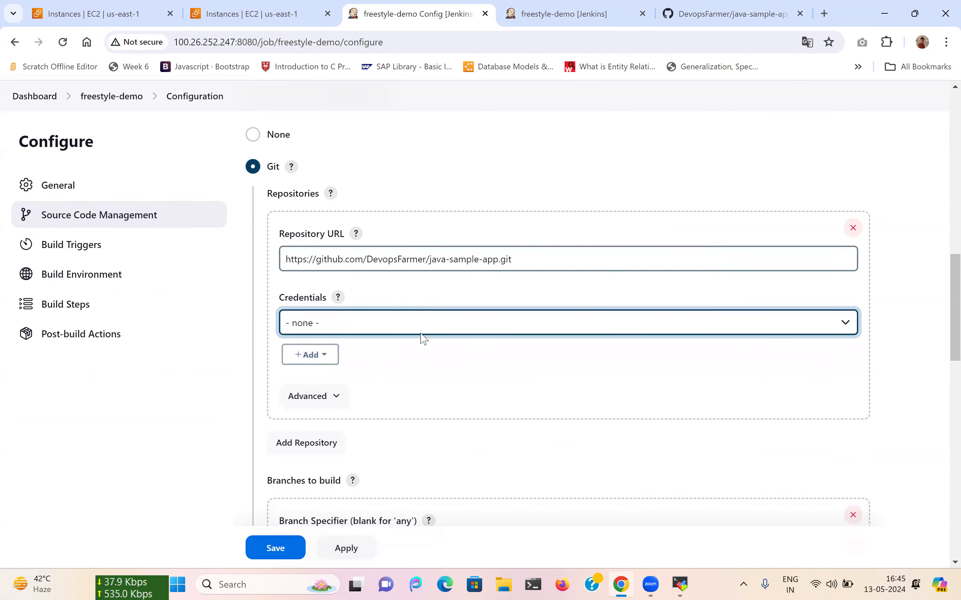
# Change the Branch Specifier from */master to */main, then apply and save.
pyautogui.scroll(-2, 422, 340)
pyautogui.scroll(-2, 422, 339)
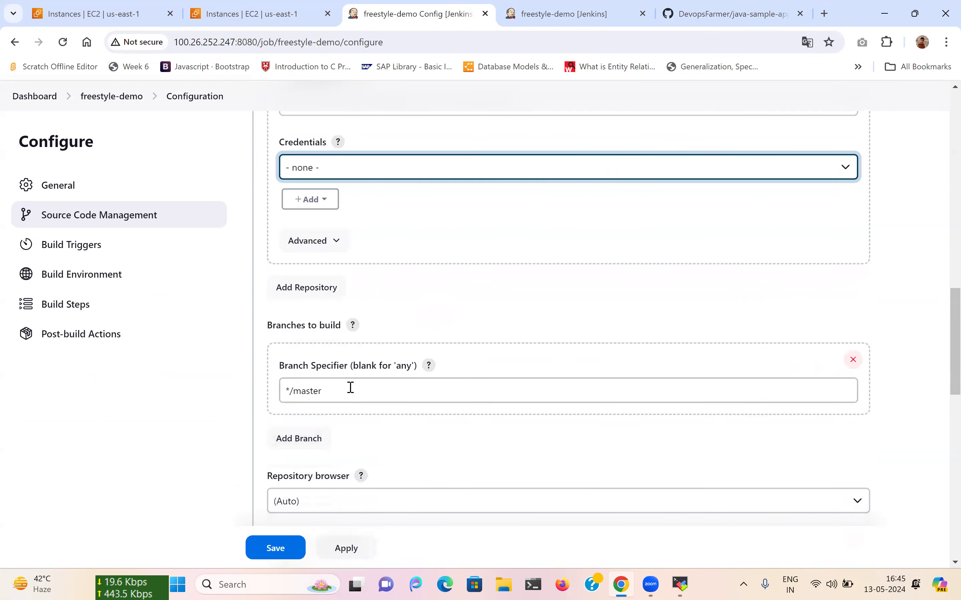
pyautogui.doubleClick(306, 392)
pyautogui.write('main')
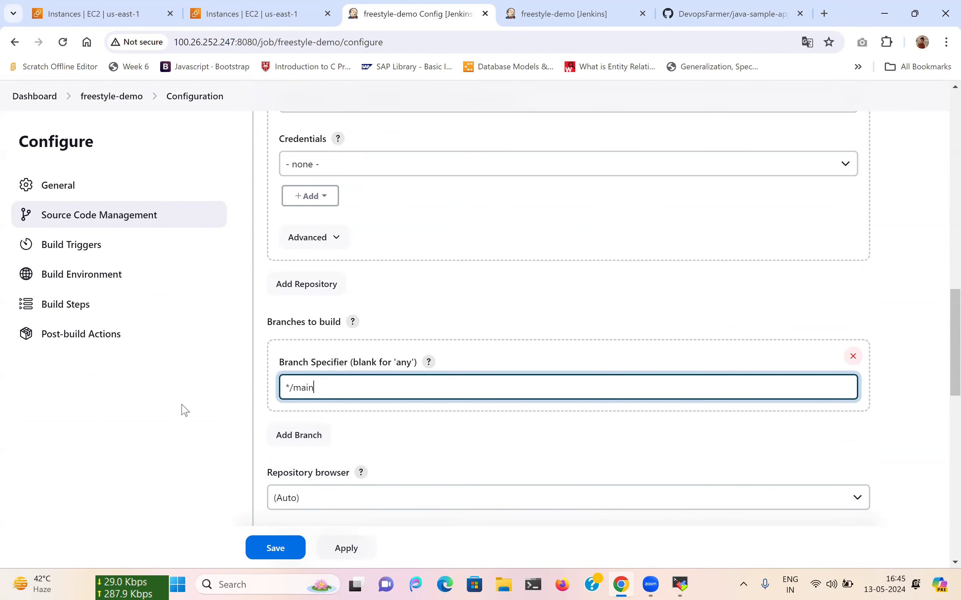
pyautogui.scroll(-15, 182, 410)
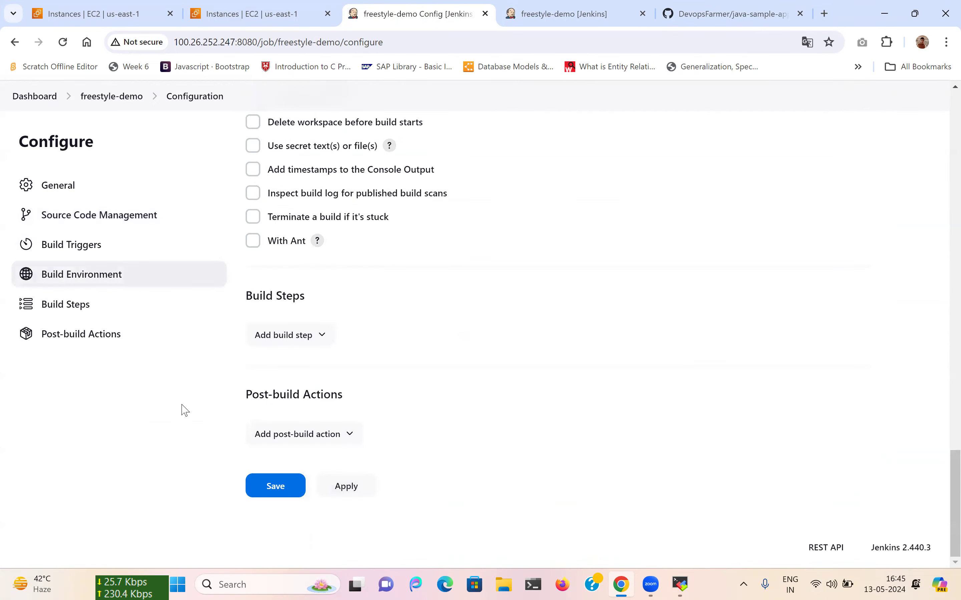
pyautogui.click(345, 487)
pyautogui.click(289, 487)
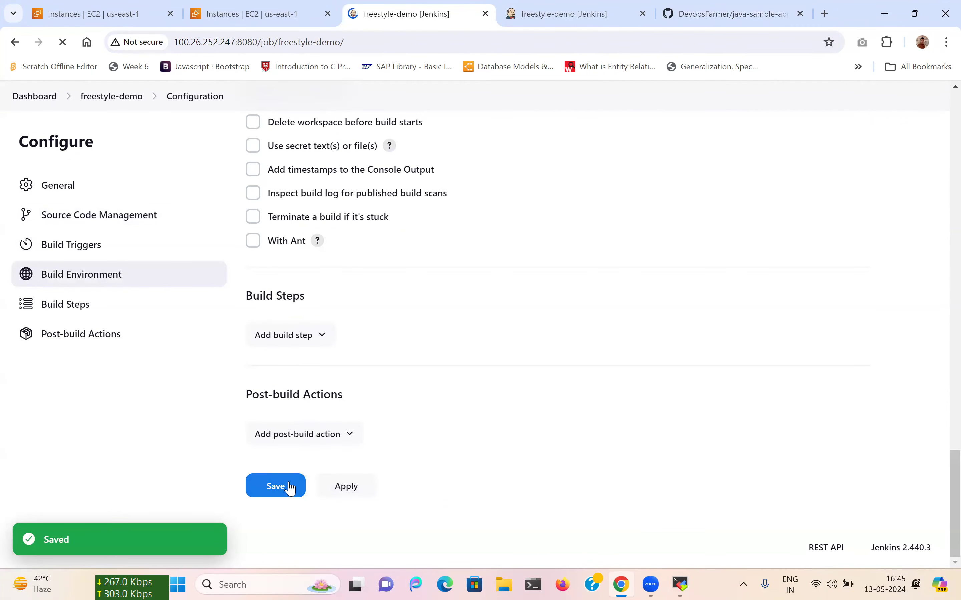
# Close the extra Jenkins tab, run Build Now, and open build #6's console output.
pyautogui.click(642, 14)
pyautogui.click(448, 6)
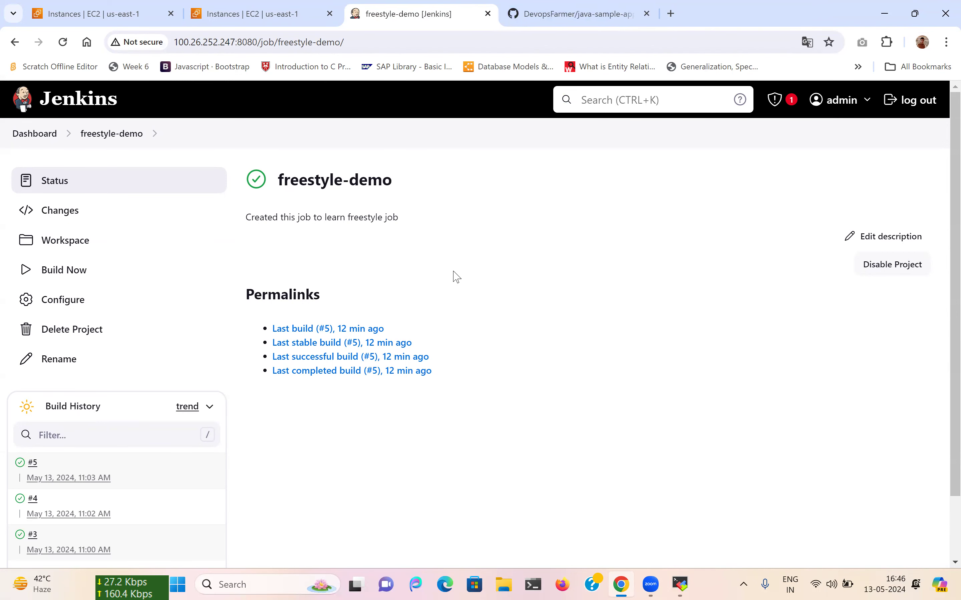
pyautogui.scroll(-2, 453, 274)
pyautogui.scroll(2, 457, 276)
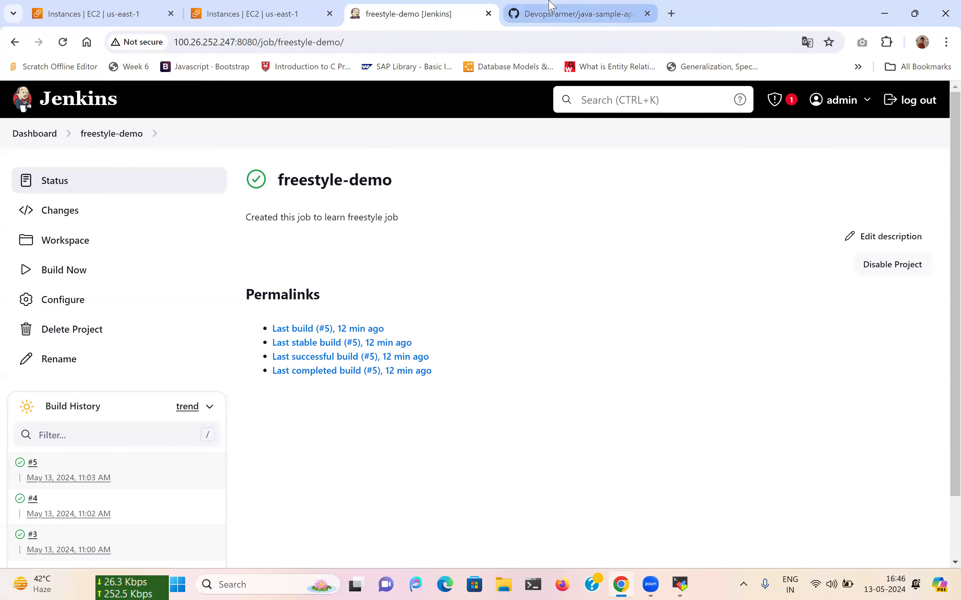
pyautogui.click(570, 7)
pyautogui.click(422, 8)
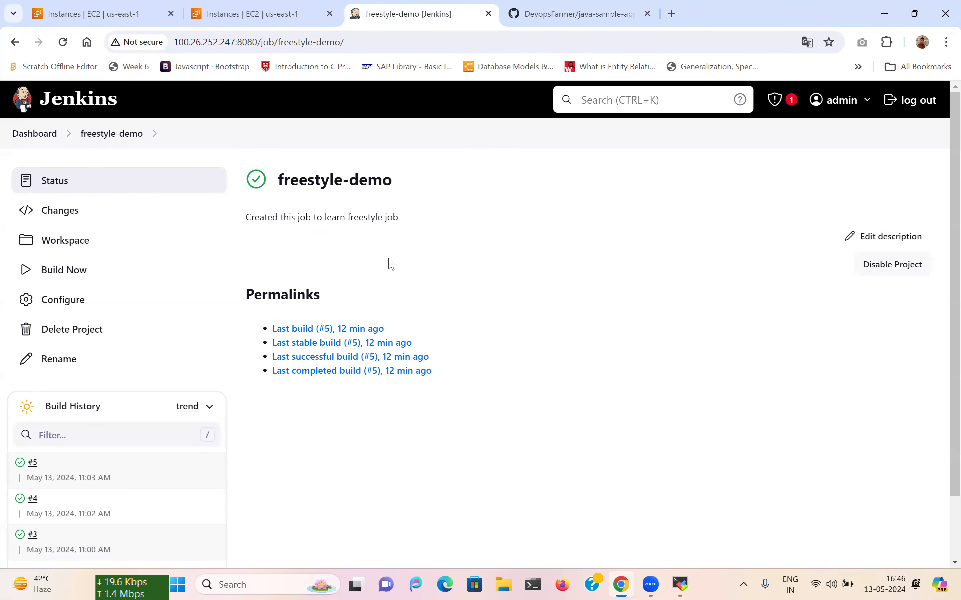
pyautogui.click(68, 273)
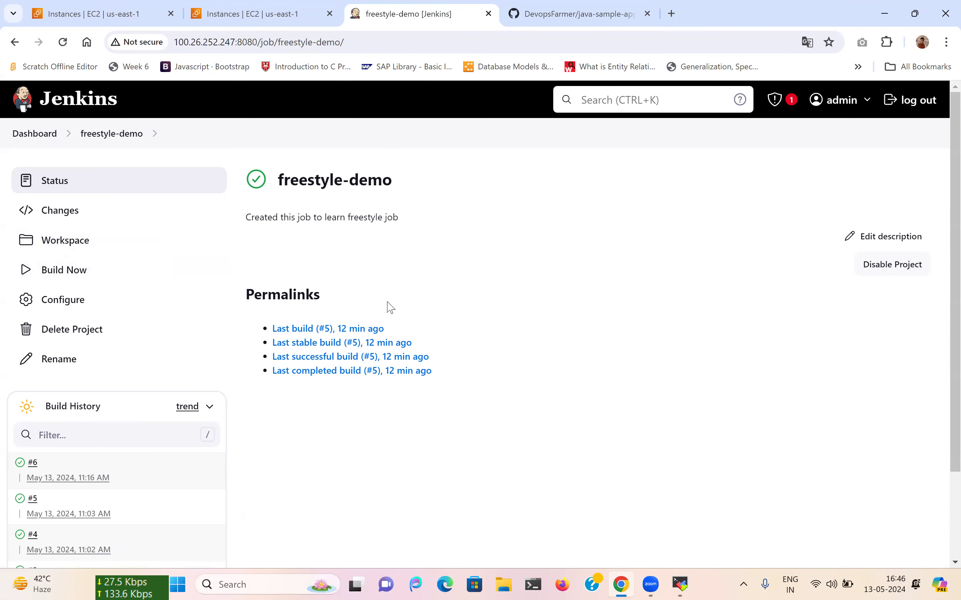
pyautogui.click(21, 463)
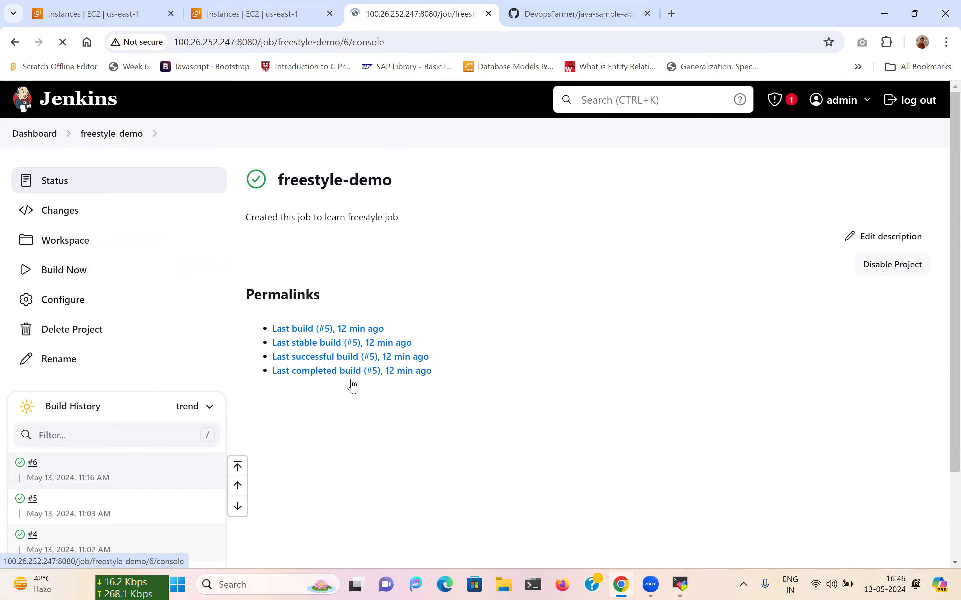